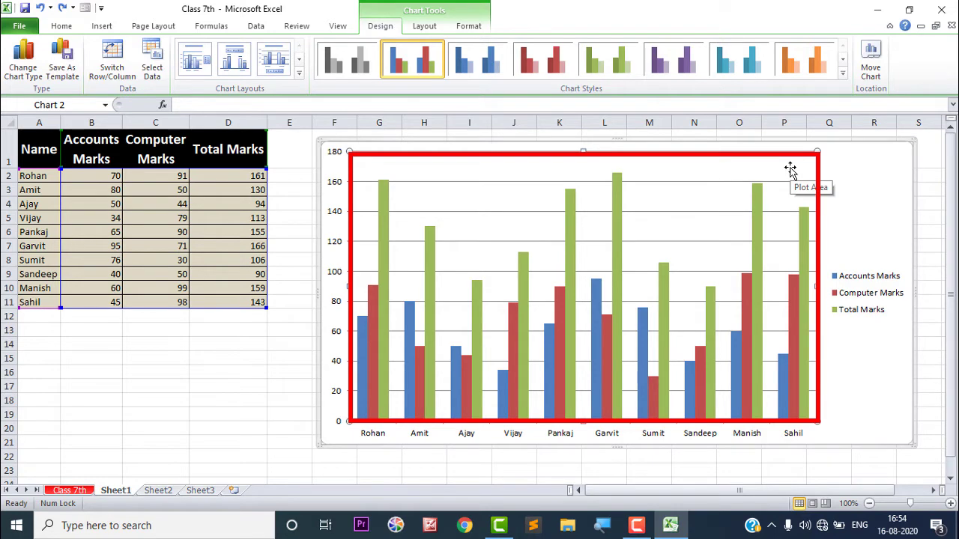
- Open the Format Plot Area dialog for the chart's plot area and move it over the data table, clear of the chart
{"action": "right_click", "coordinate": [790, 169]}
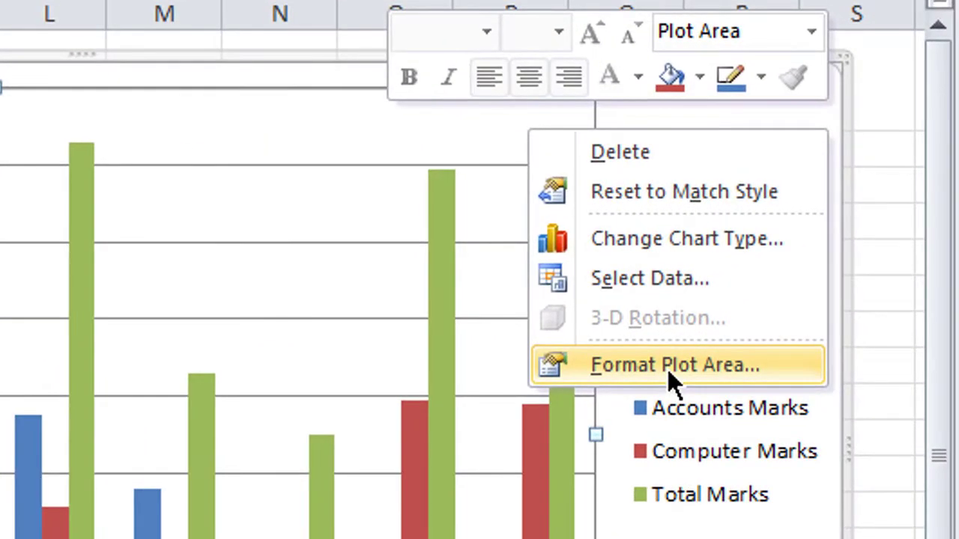
{"action": "left_click", "coordinate": [733, 328]}
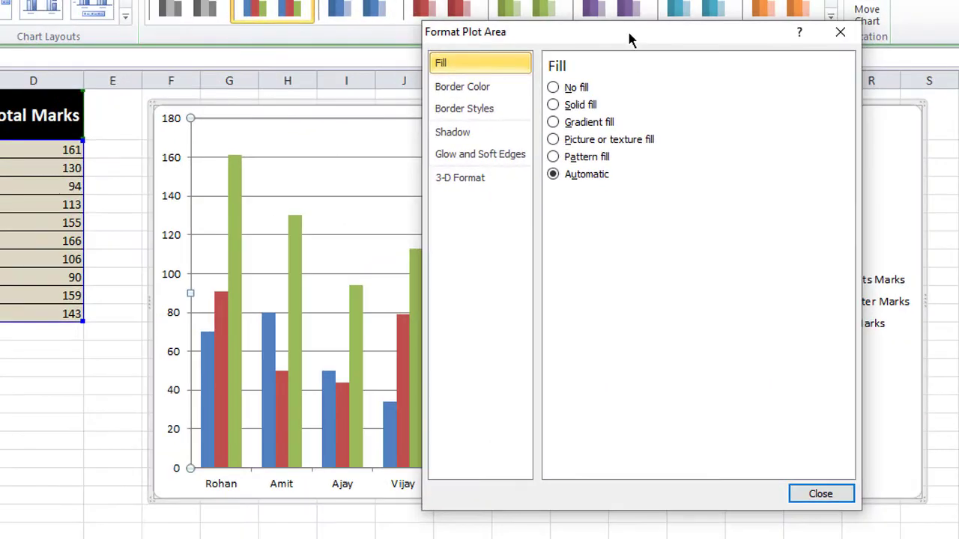
{"action": "left_click_drag", "start_coordinate": [628, 33], "coordinate": [0, 57]}
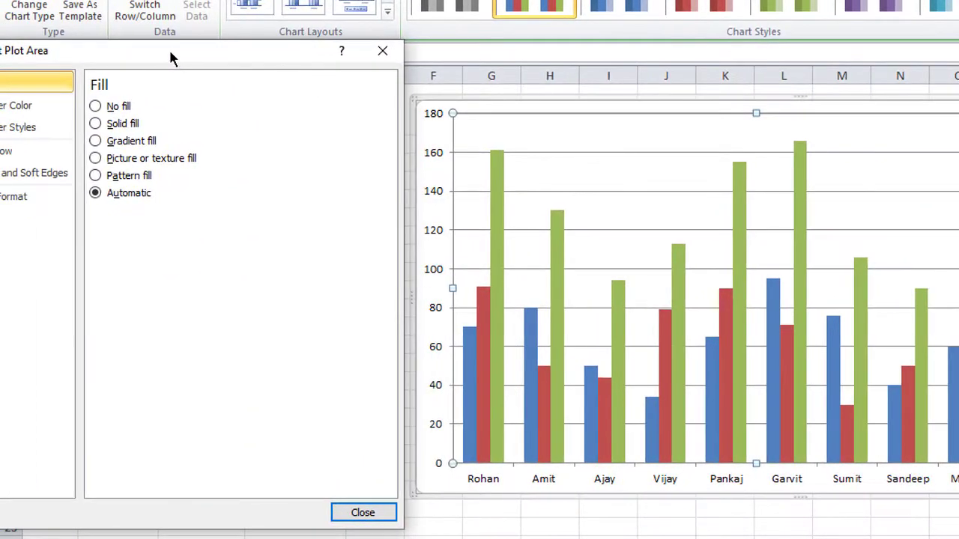
{"action": "left_click_drag", "start_coordinate": [169, 58], "coordinate": [224, 60]}
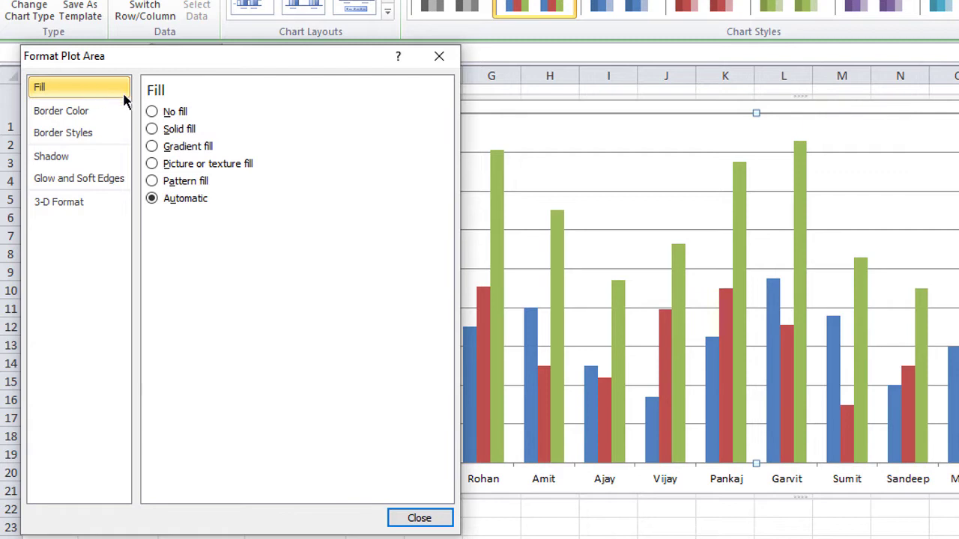
- Try the No fill option and a solid blue fill on the chart's plot area
{"action": "left_click", "coordinate": [183, 119]}
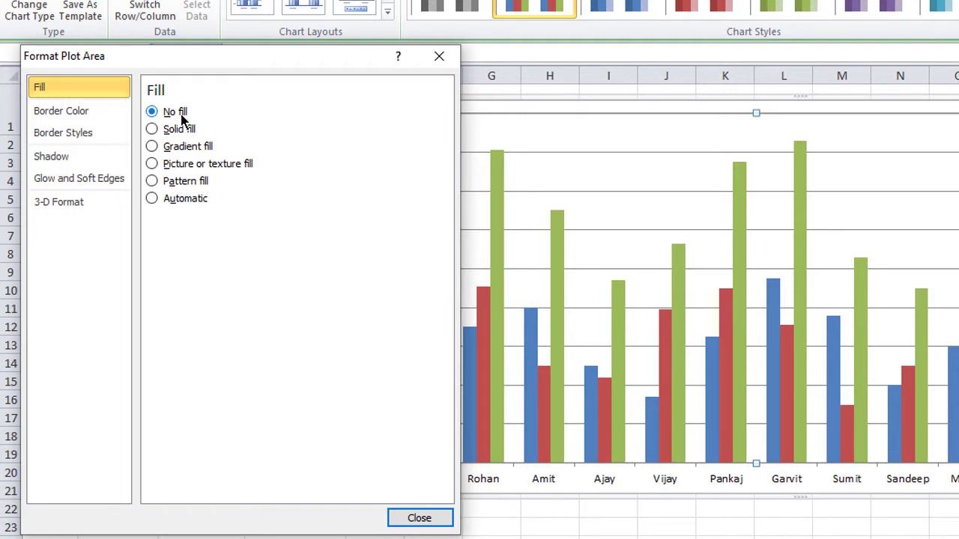
{"action": "left_click", "coordinate": [182, 130]}
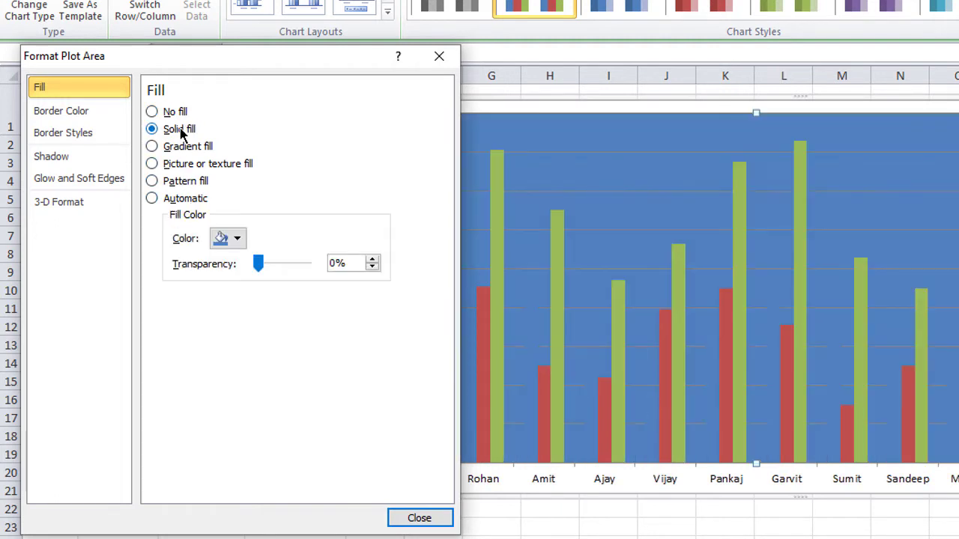
{"action": "left_click", "coordinate": [228, 241]}
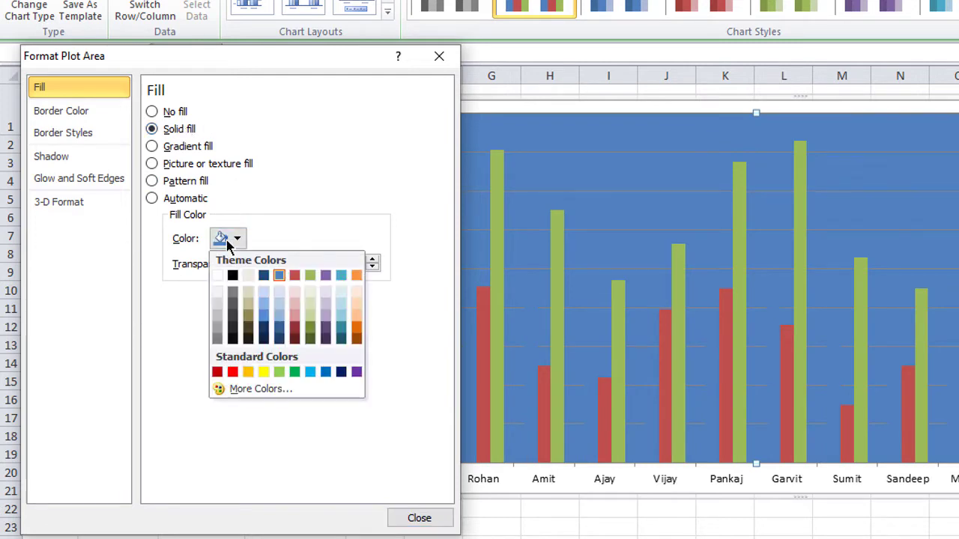
{"action": "left_click", "coordinate": [229, 241]}
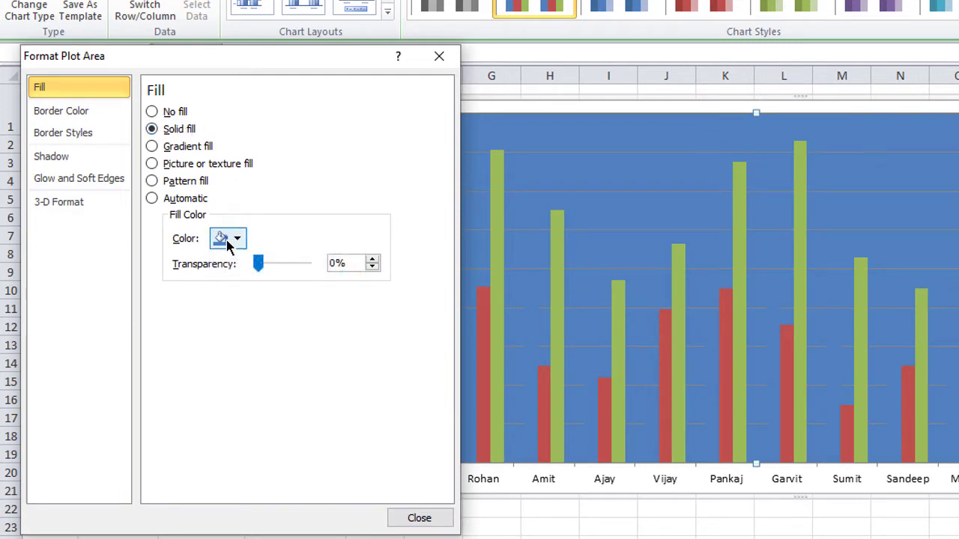
- Try a linear gradient fill on the plot area with the first gradient stop at 0% coloured yellow
{"action": "left_click", "coordinate": [190, 149]}
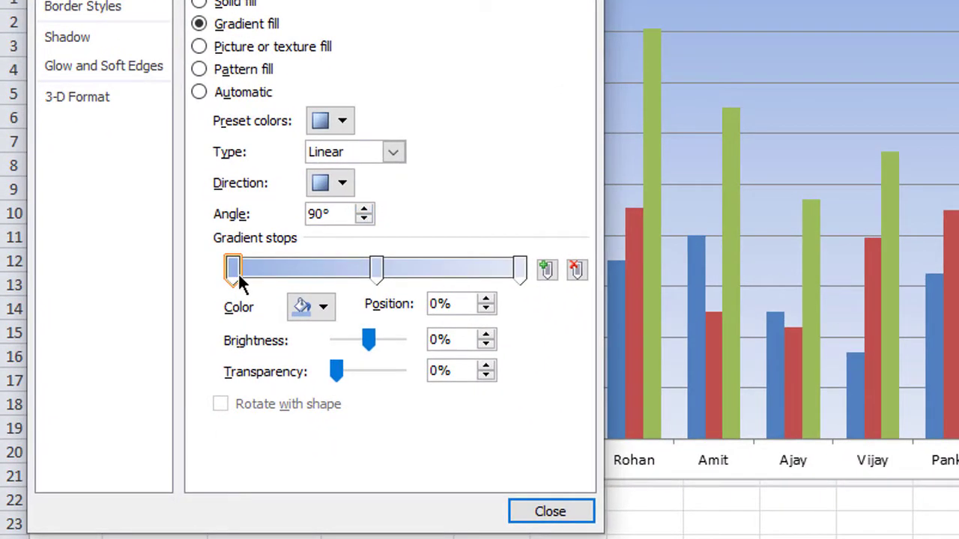
{"action": "left_click", "coordinate": [376, 268]}
{"action": "left_click", "coordinate": [522, 271]}
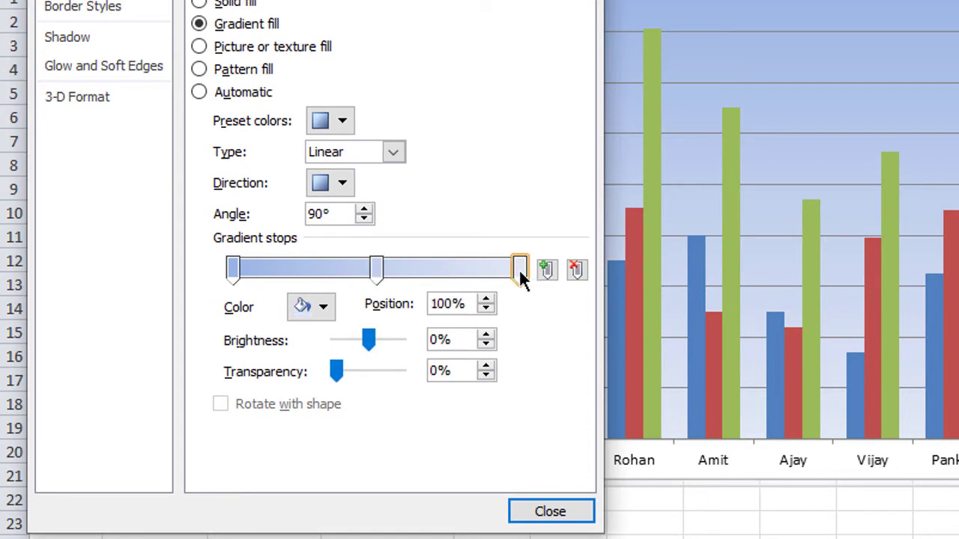
{"action": "left_click", "coordinate": [378, 273]}
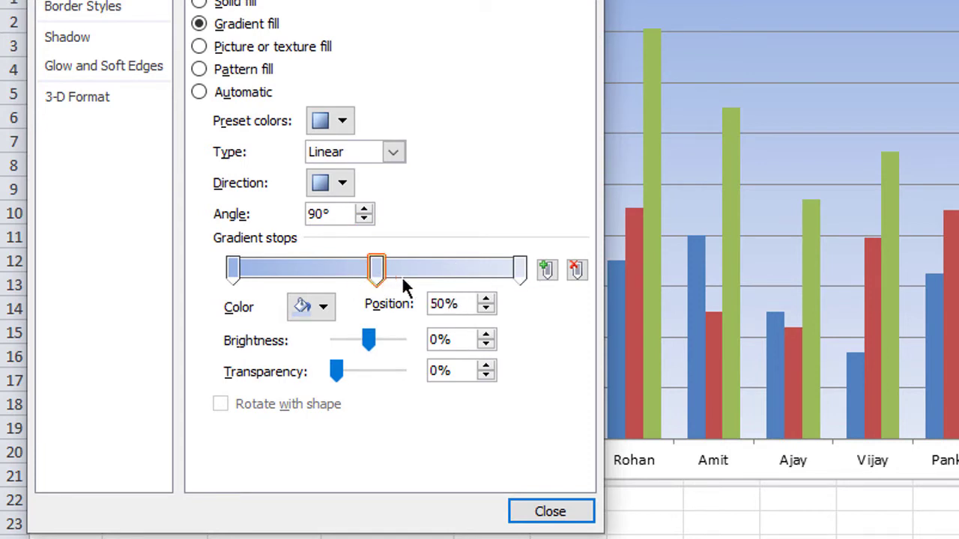
{"action": "left_click", "coordinate": [232, 269]}
{"action": "left_click", "coordinate": [313, 311]}
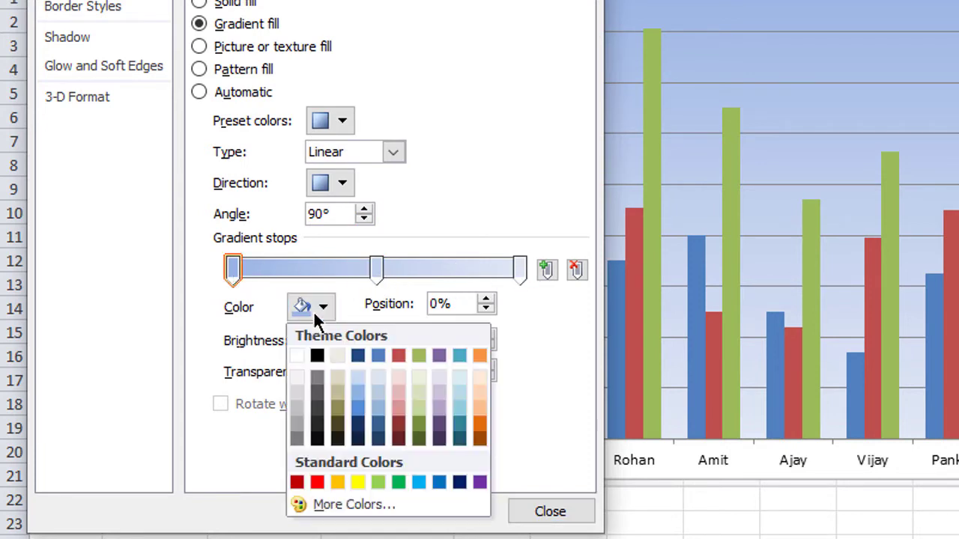
{"action": "left_click", "coordinate": [357, 482]}
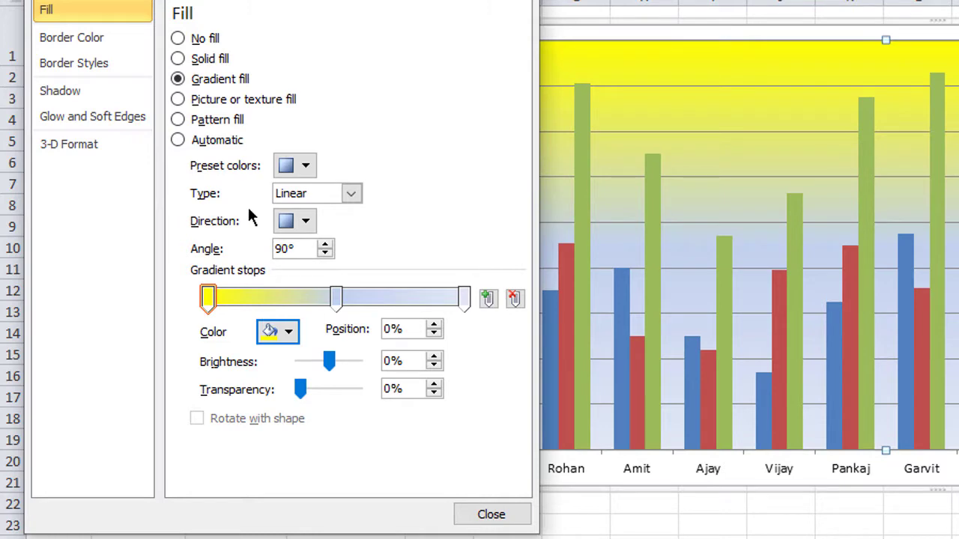
- Switch the plot area to a picture or texture fill using the brown crumpled paper texture
{"action": "left_click", "coordinate": [219, 101]}
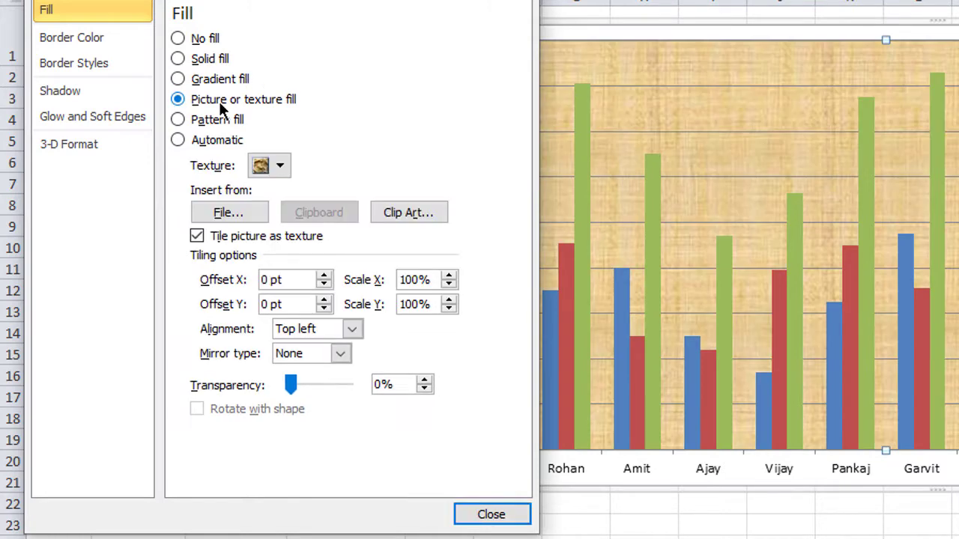
{"action": "left_click", "coordinate": [270, 173]}
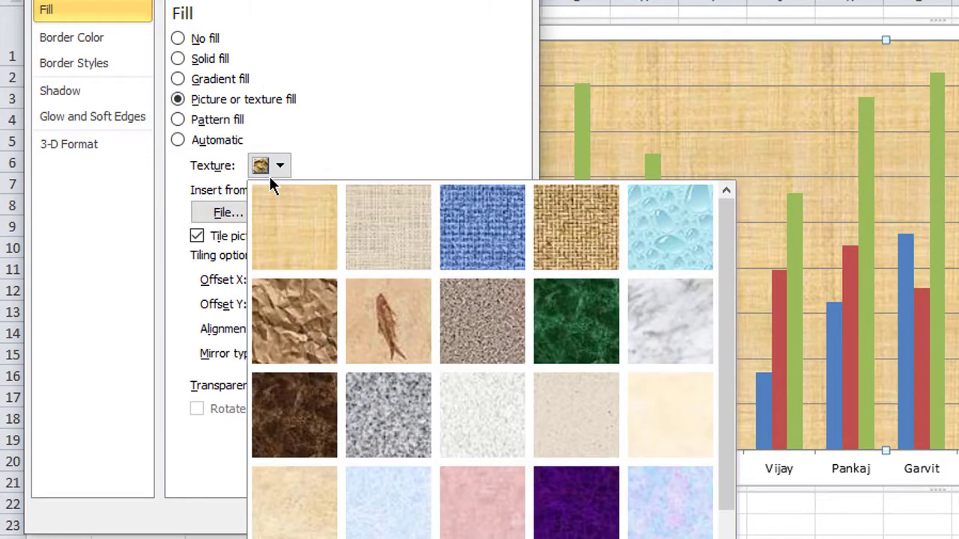
{"action": "left_click", "coordinate": [289, 321]}
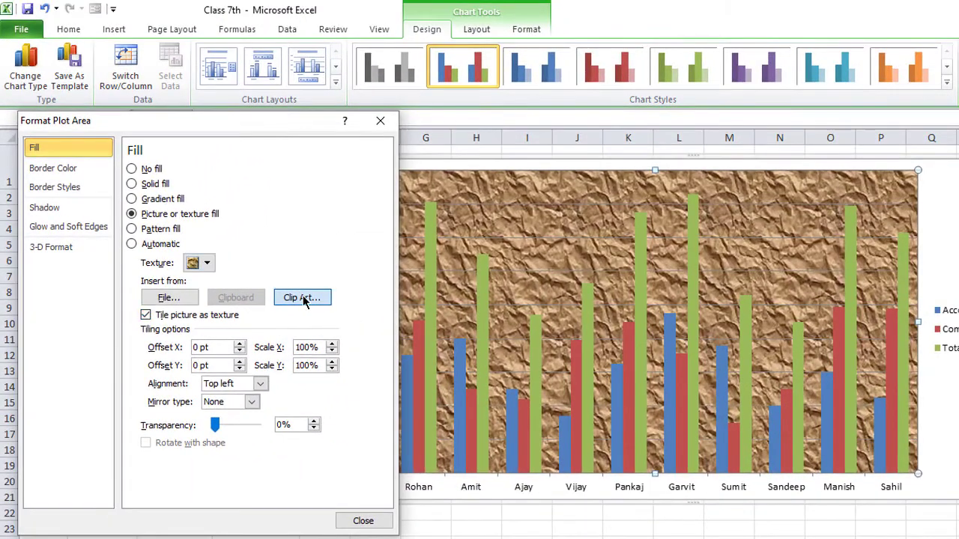
- Try the country house clip art as the plot area fill, testing its transparency at 83% and returning it to 0%
{"action": "left_click", "coordinate": [314, 288]}
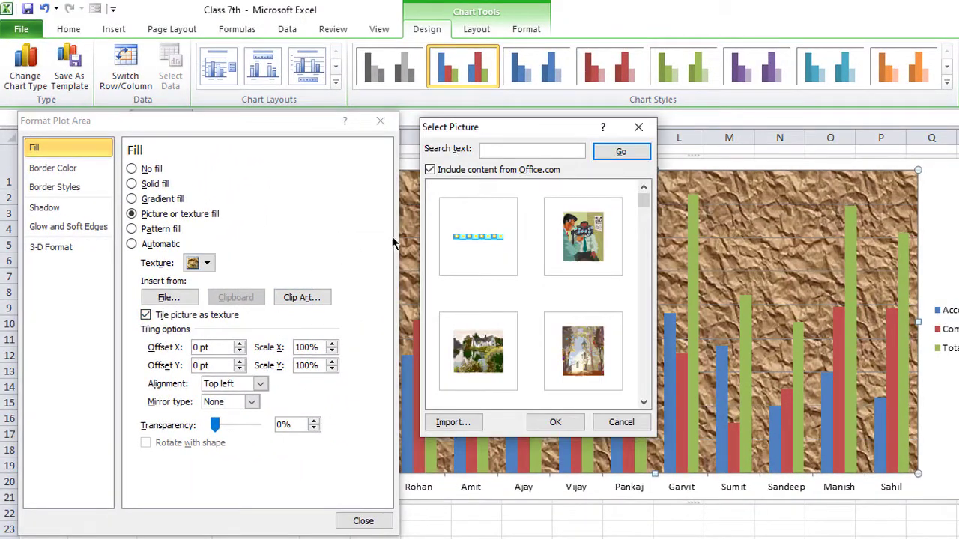
{"action": "double_click", "coordinate": [503, 326]}
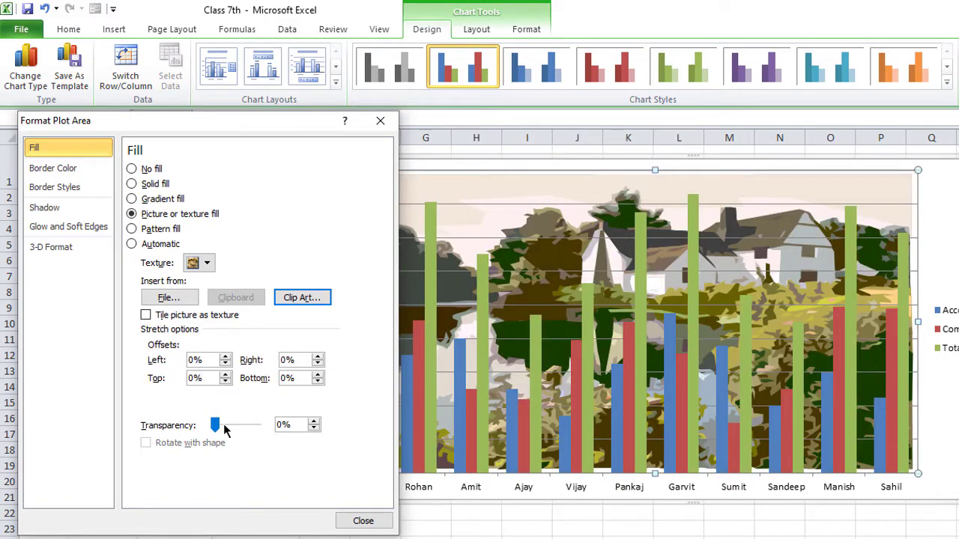
{"action": "left_click_drag", "start_coordinate": [215, 425], "coordinate": [252, 431]}
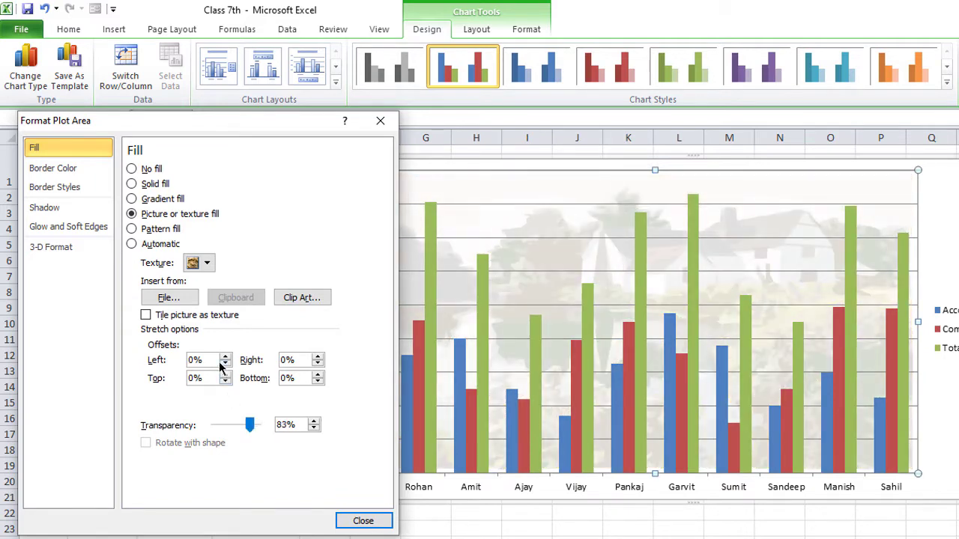
{"action": "left_click_drag", "start_coordinate": [252, 430], "coordinate": [213, 425]}
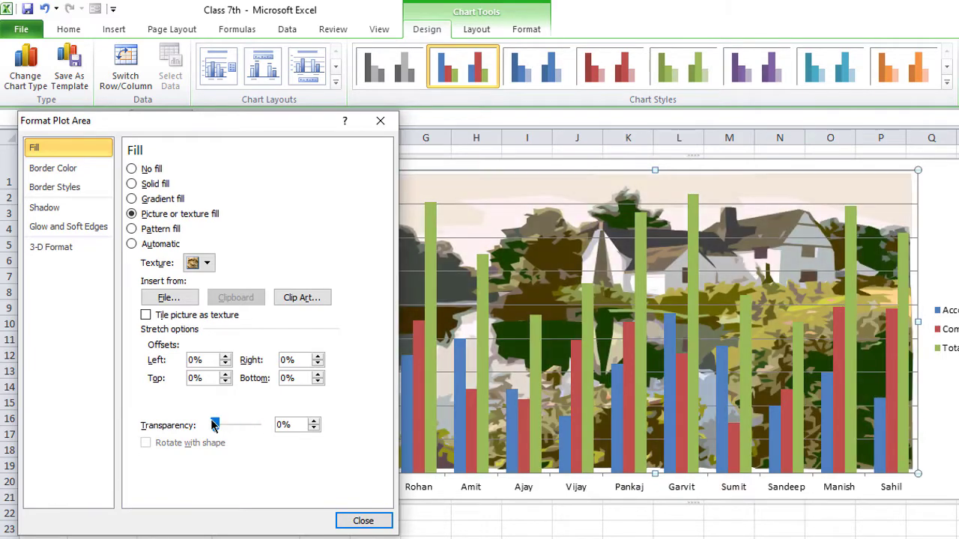
- Fill the plot area with the image file of white daisies under a blue sky and close the formatting dialog
{"action": "left_click", "coordinate": [183, 298]}
{"action": "double_click", "coordinate": [403, 371]}
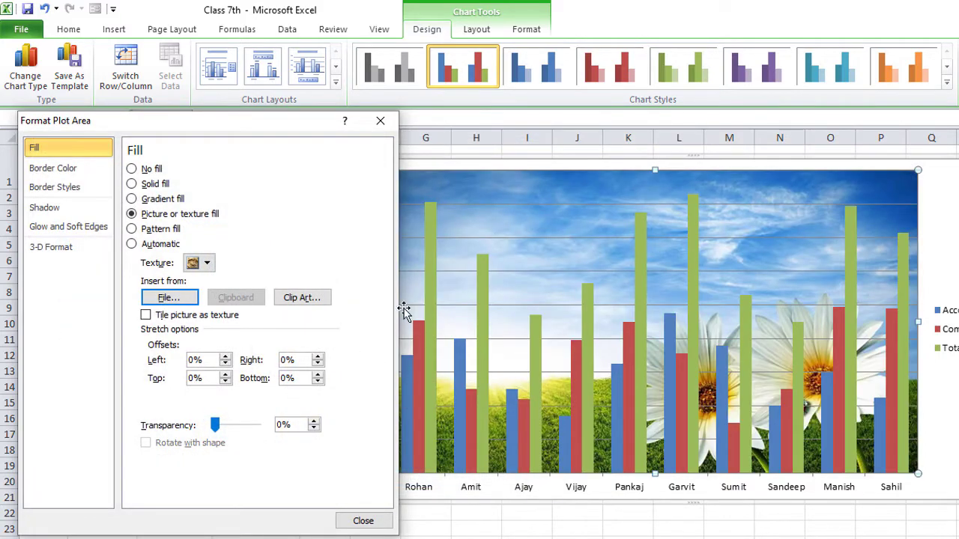
{"action": "left_click", "coordinate": [363, 521]}
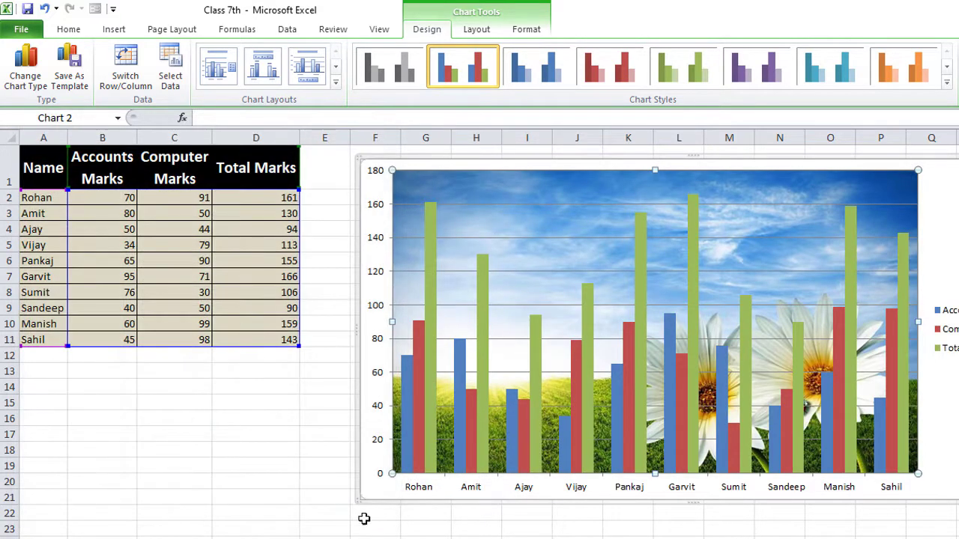
- Reopen the plot area formatting, try the solid, gradient and automatic border lines, and set the border color to No line
{"action": "double_click", "coordinate": [890, 195]}
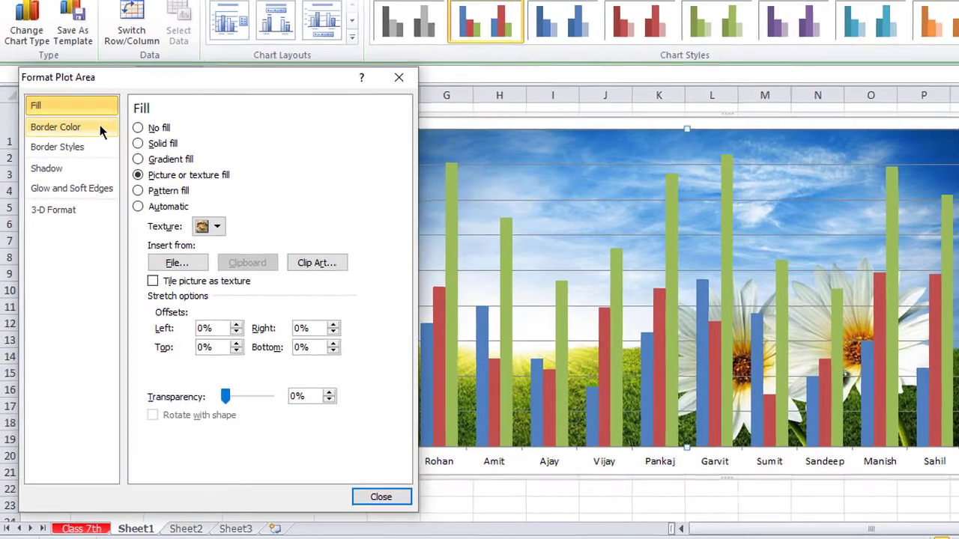
{"action": "left_click", "coordinate": [96, 122]}
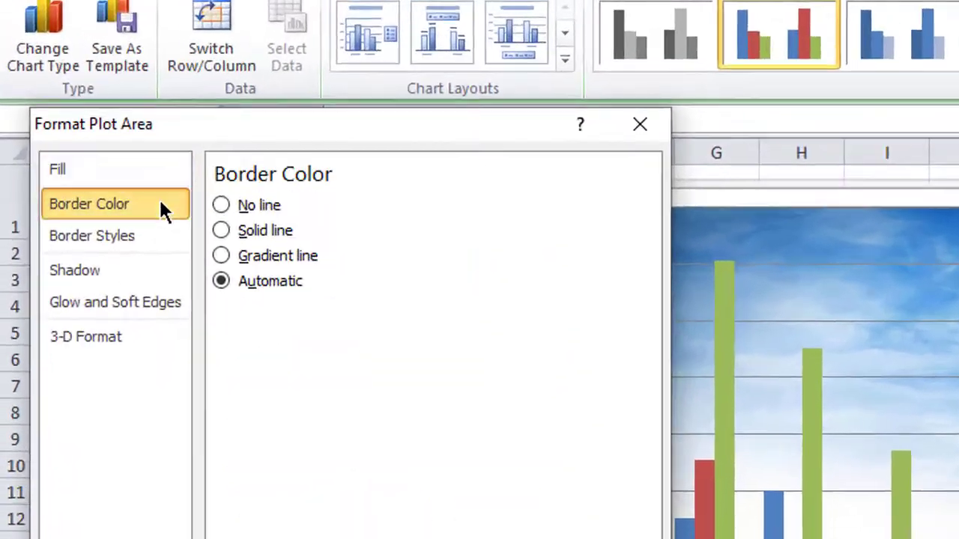
{"action": "left_click", "coordinate": [299, 257]}
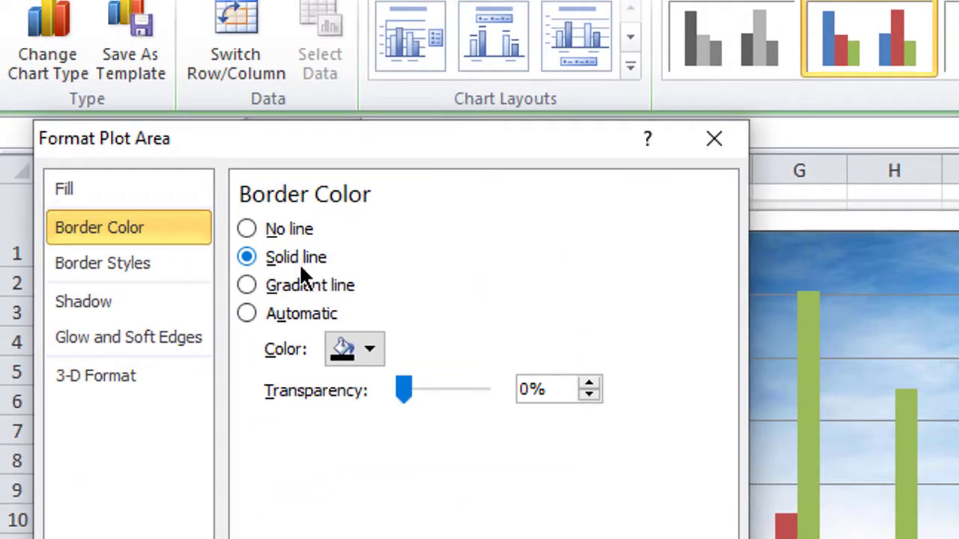
{"action": "left_click", "coordinate": [308, 284]}
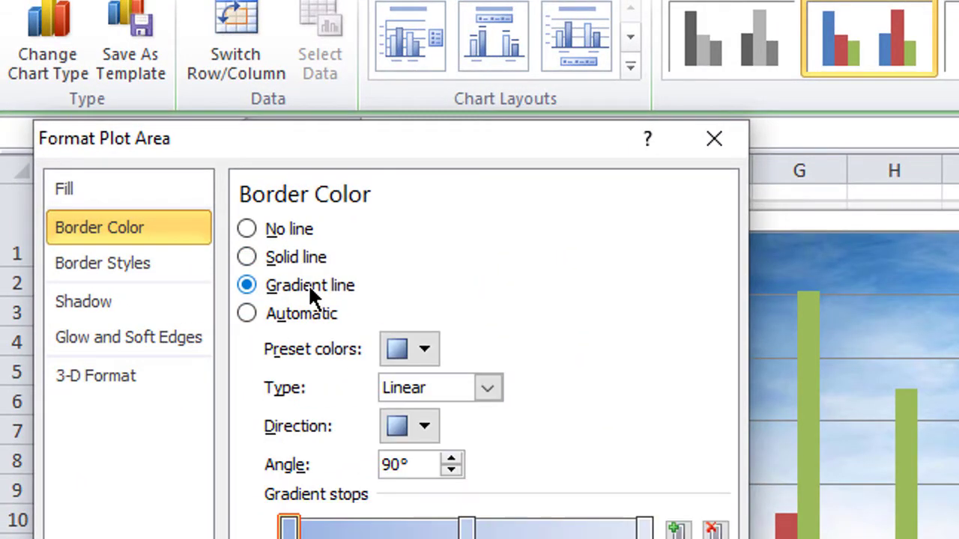
{"action": "left_click", "coordinate": [252, 310]}
{"action": "left_click", "coordinate": [262, 231]}
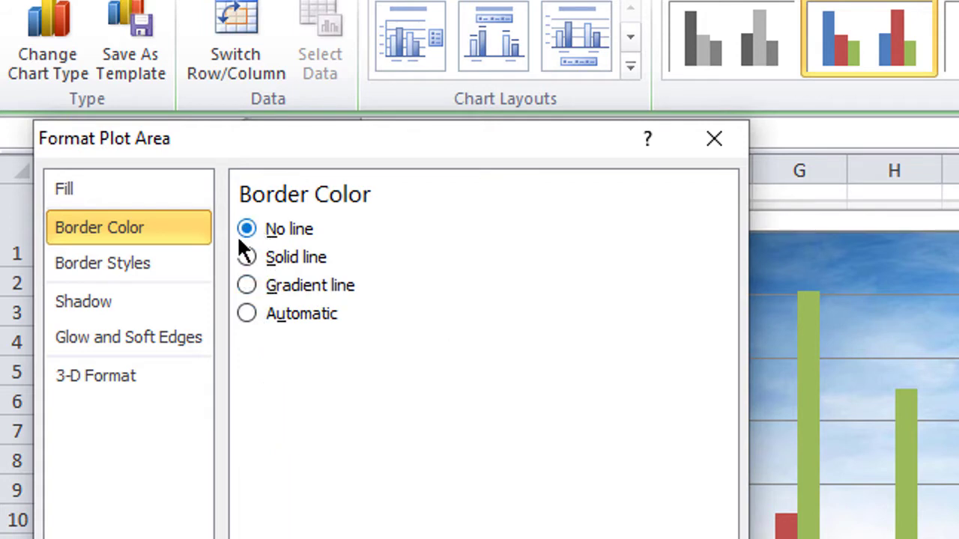
- View the border style options, try a red outer preset shadow on the plot area, and reset it to No Shadow
{"action": "left_click", "coordinate": [149, 271]}
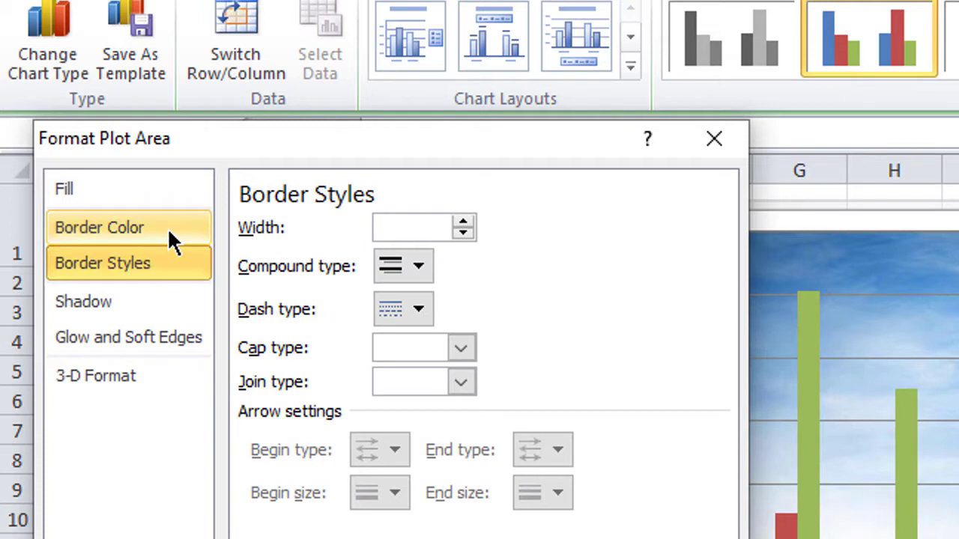
{"action": "left_click", "coordinate": [142, 303]}
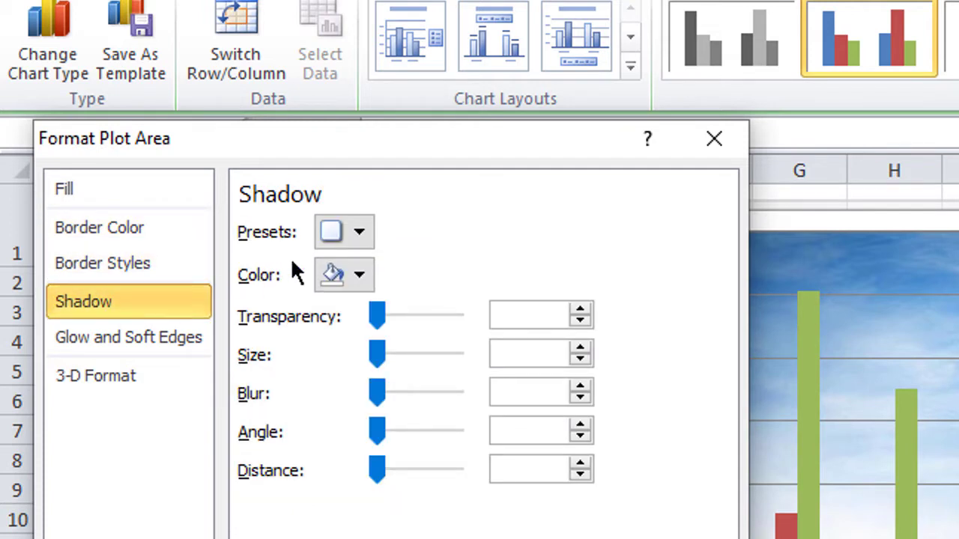
{"action": "left_click", "coordinate": [348, 241]}
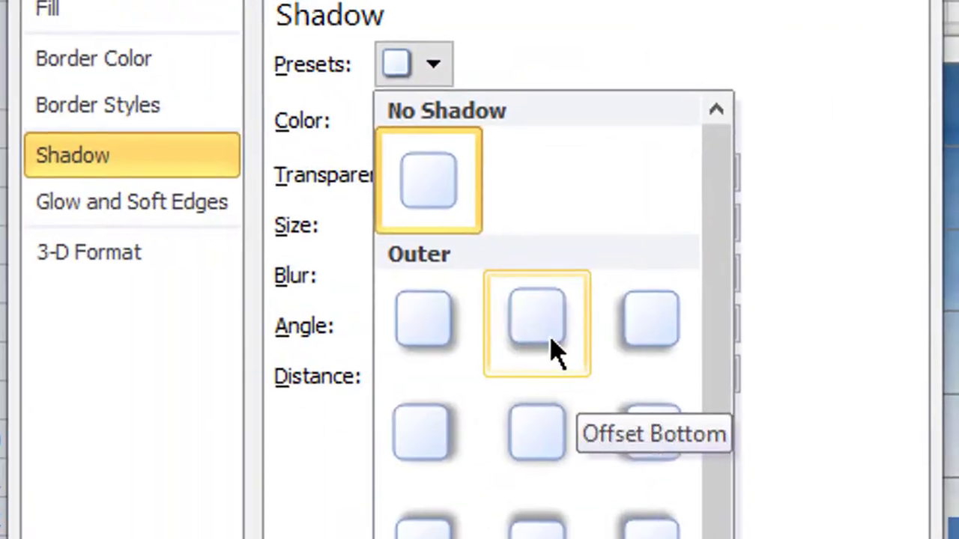
{"action": "left_click", "coordinate": [548, 340]}
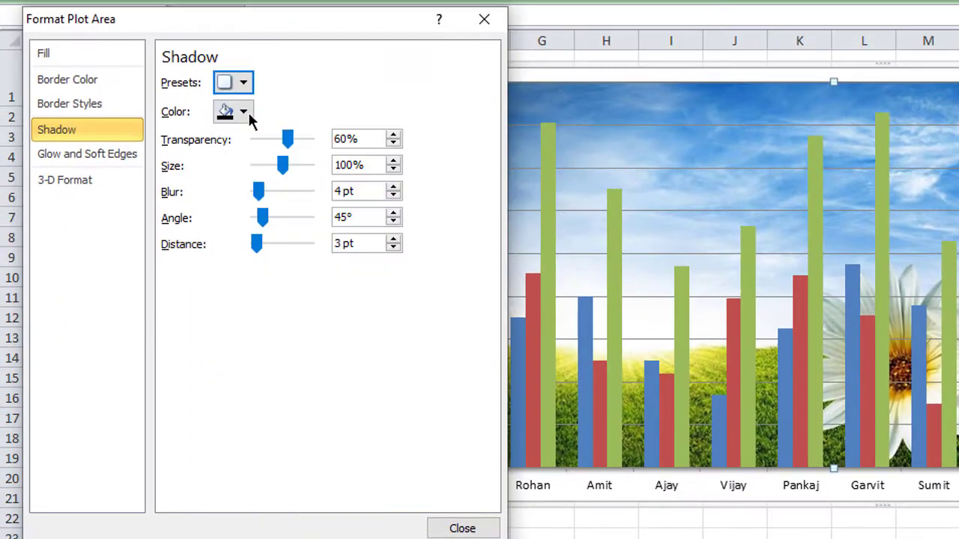
{"action": "left_click", "coordinate": [243, 112]}
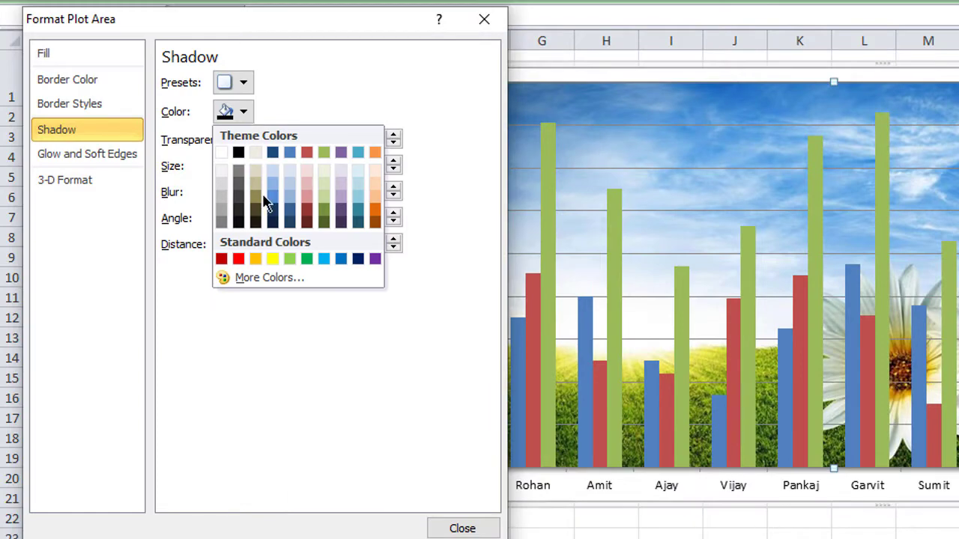
{"action": "left_click", "coordinate": [238, 258]}
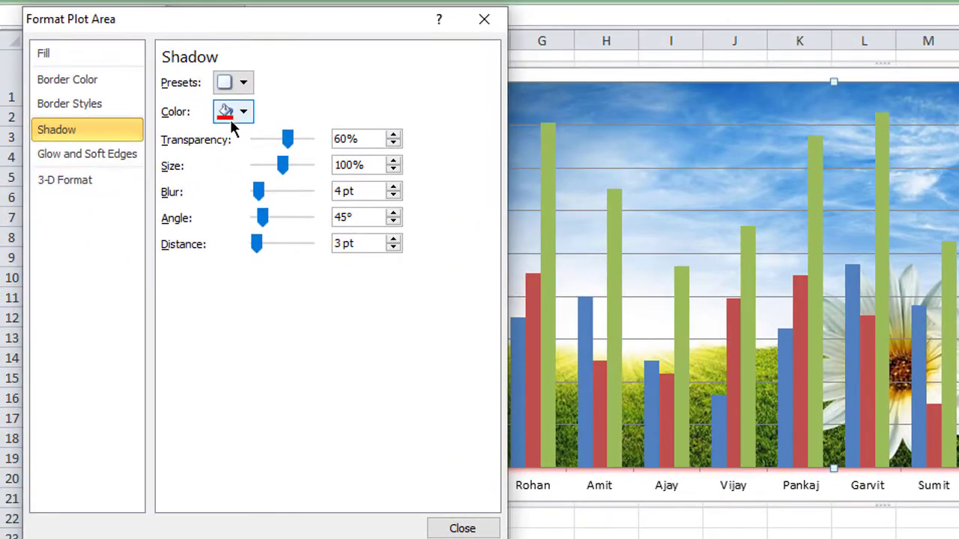
{"action": "left_click", "coordinate": [238, 82]}
{"action": "left_click", "coordinate": [254, 142]}
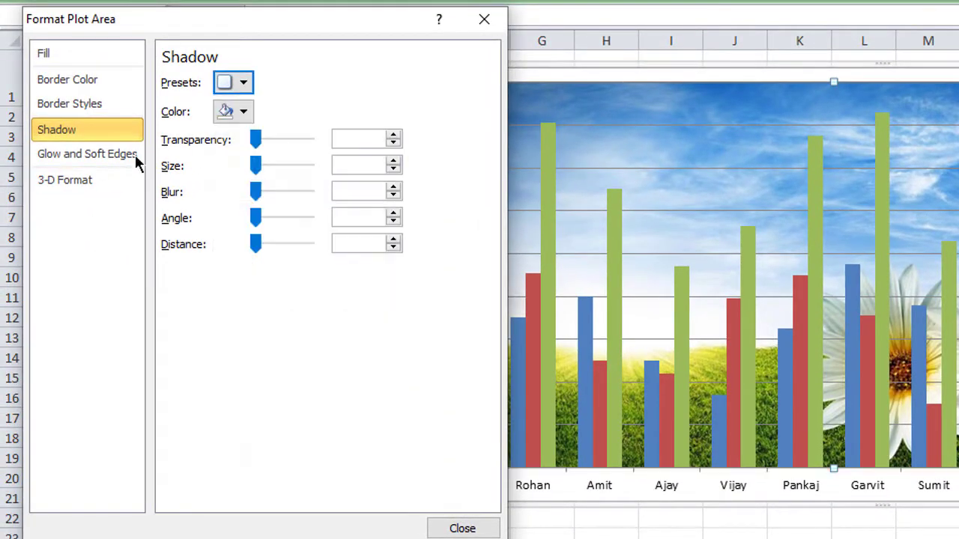
- Apply the red 18 pt Accent color 2 glow to the plot area, close the formatting dialog, and reset the plot area to match style
{"action": "left_click", "coordinate": [84, 156]}
{"action": "left_click", "coordinate": [245, 103]}
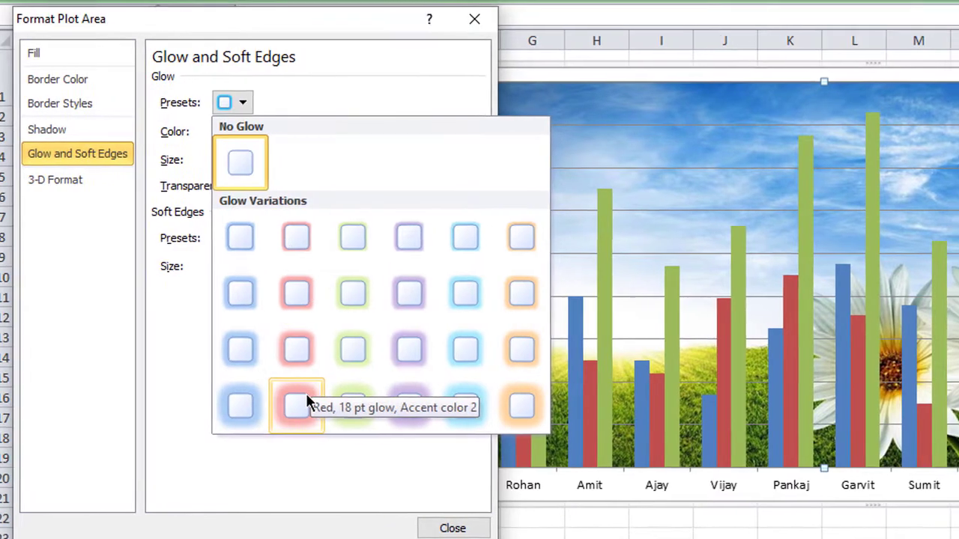
{"action": "left_click", "coordinate": [309, 401]}
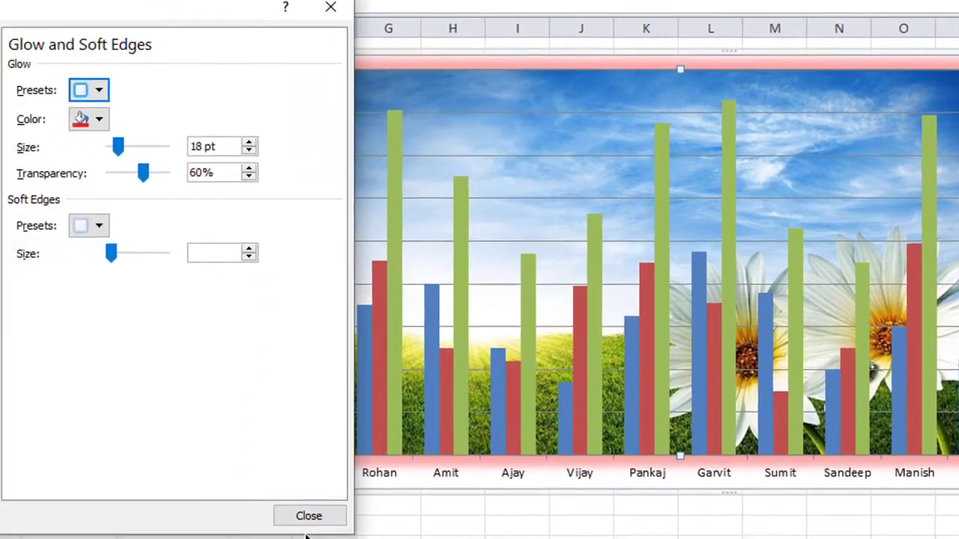
{"action": "left_click", "coordinate": [191, 523]}
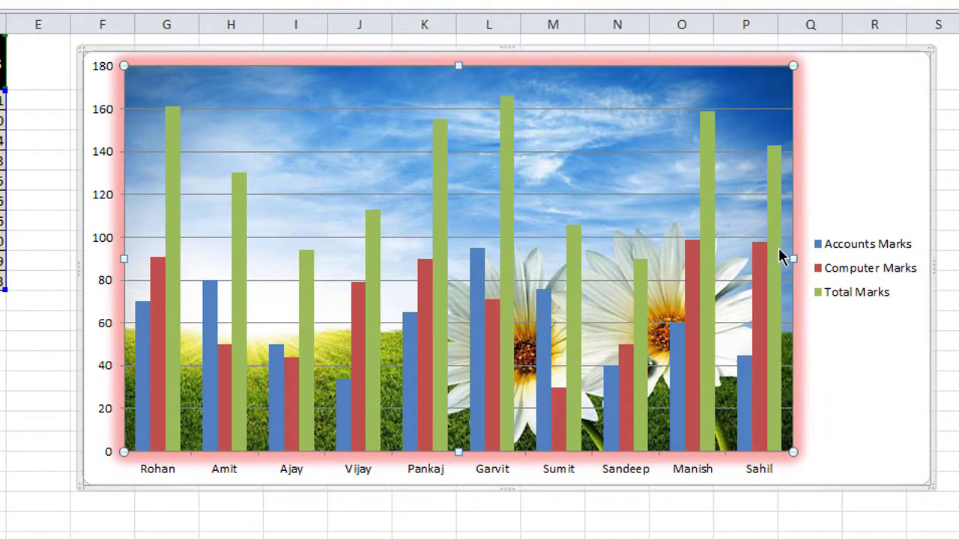
{"action": "right_click", "coordinate": [777, 117]}
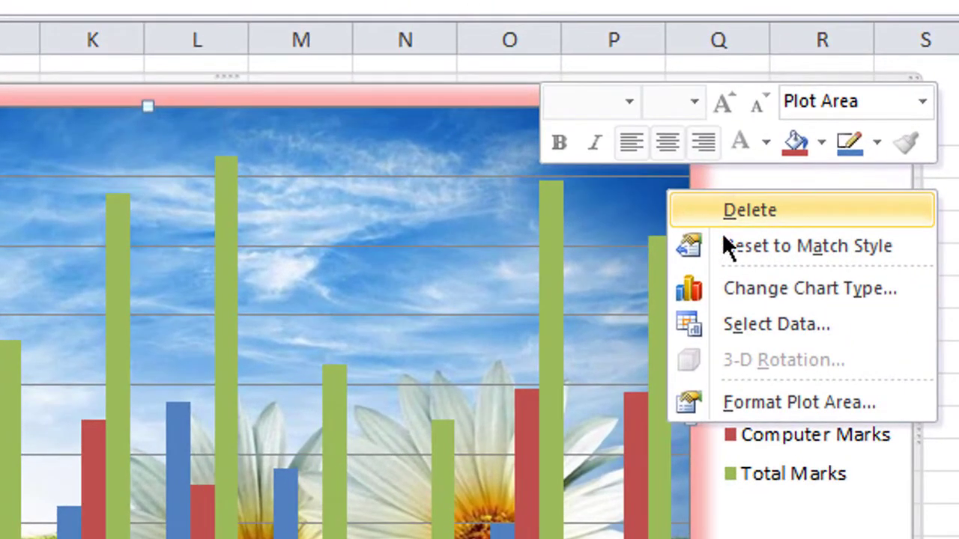
{"action": "left_click", "coordinate": [727, 245]}
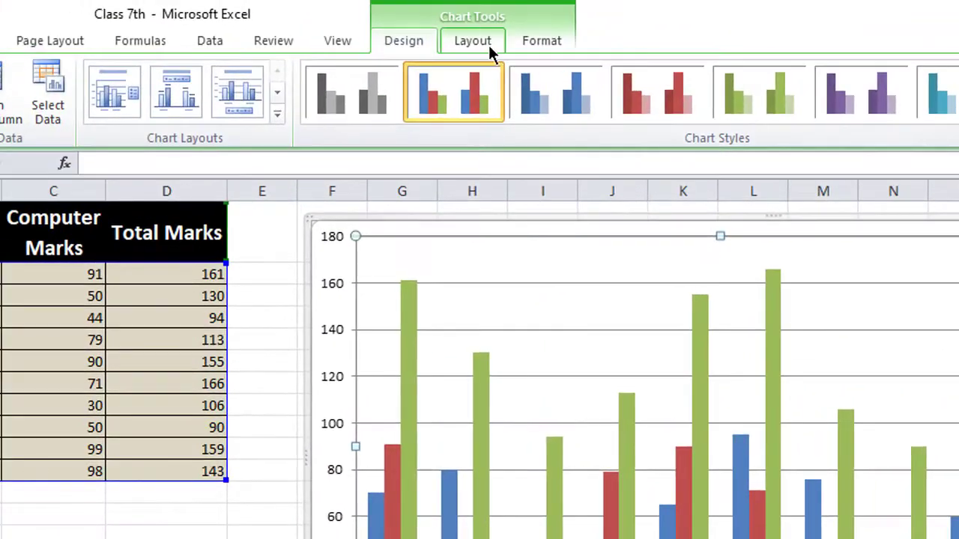
- Add a chart title with the Above Chart option and shift the title slightly to the left
{"action": "left_click", "coordinate": [473, 42]}
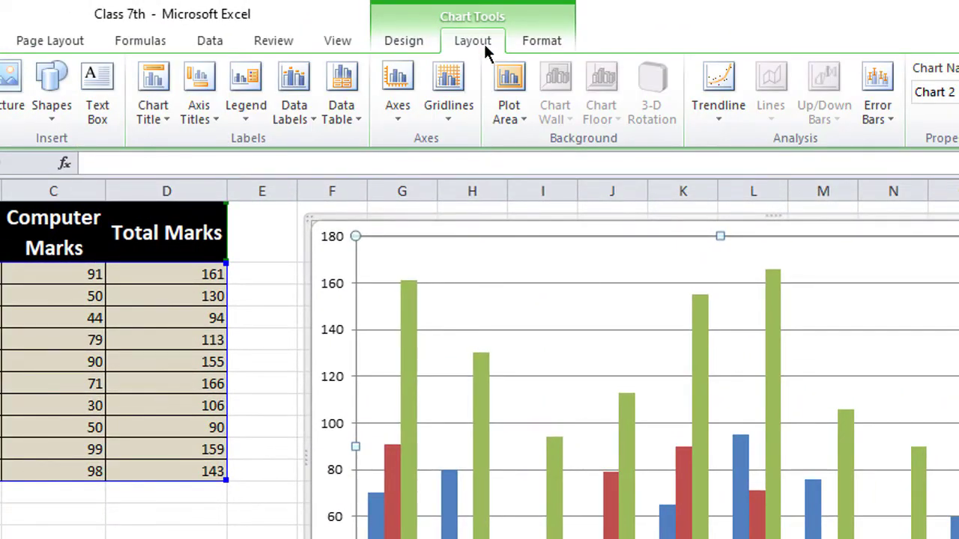
{"action": "left_click", "coordinate": [163, 121]}
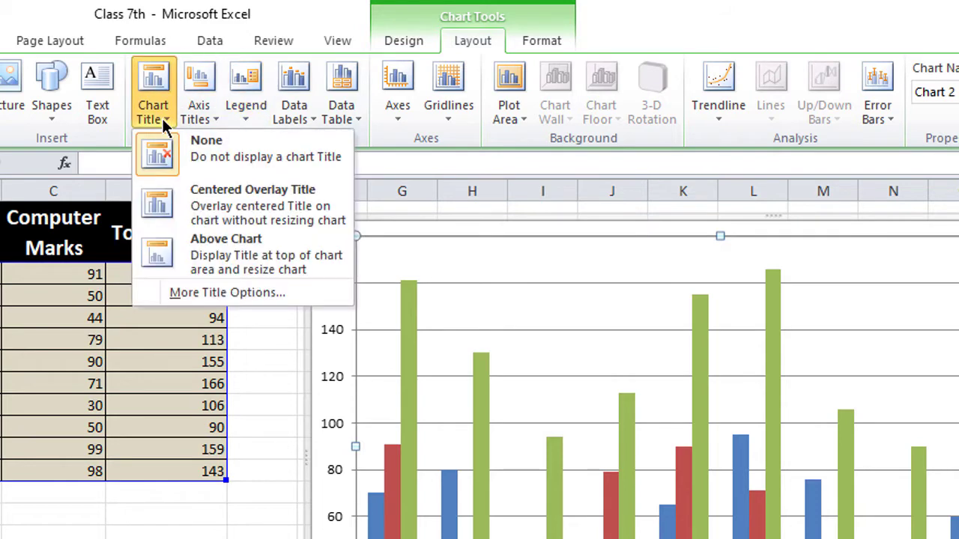
{"action": "left_click", "coordinate": [222, 257]}
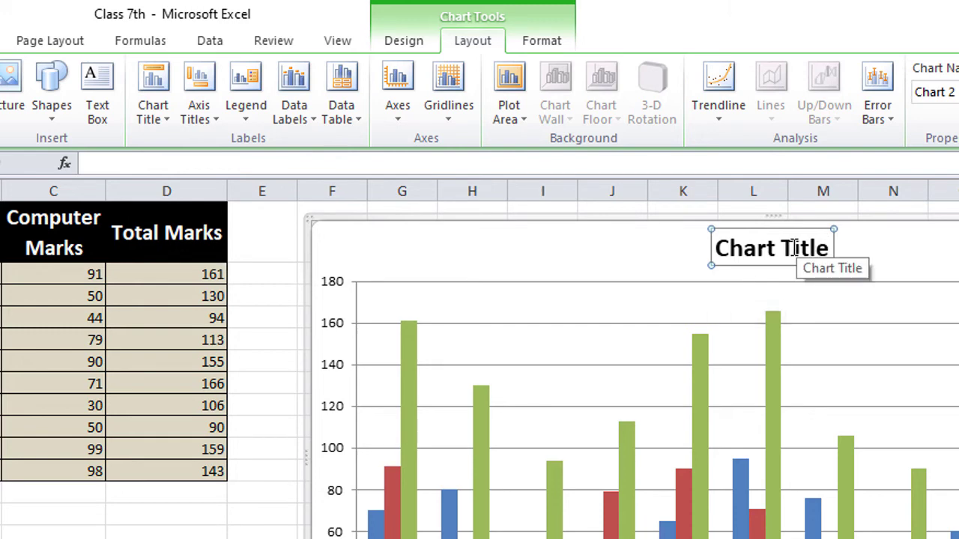
{"action": "mouse_move", "coordinate": [800, 231]}
{"action": "left_mouse_down"}
{"action": "mouse_move", "coordinate": [856, 240]}
{"action": "mouse_move", "coordinate": [788, 232]}
{"action": "left_mouse_up"}
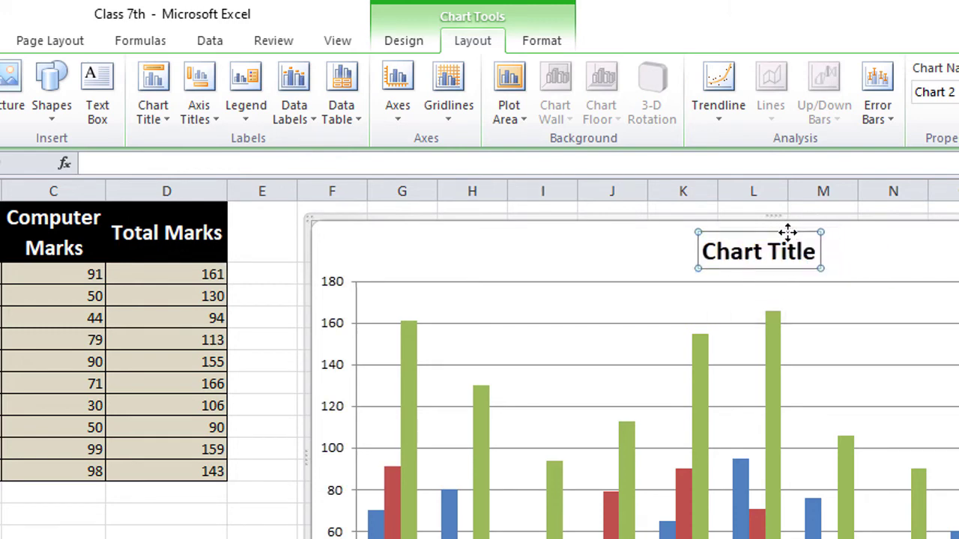
- Open the chart title formatting, try a solid fill, and try a linear gradient fill with a light green first stop and yellow last stop
{"action": "right_click", "coordinate": [811, 245]}
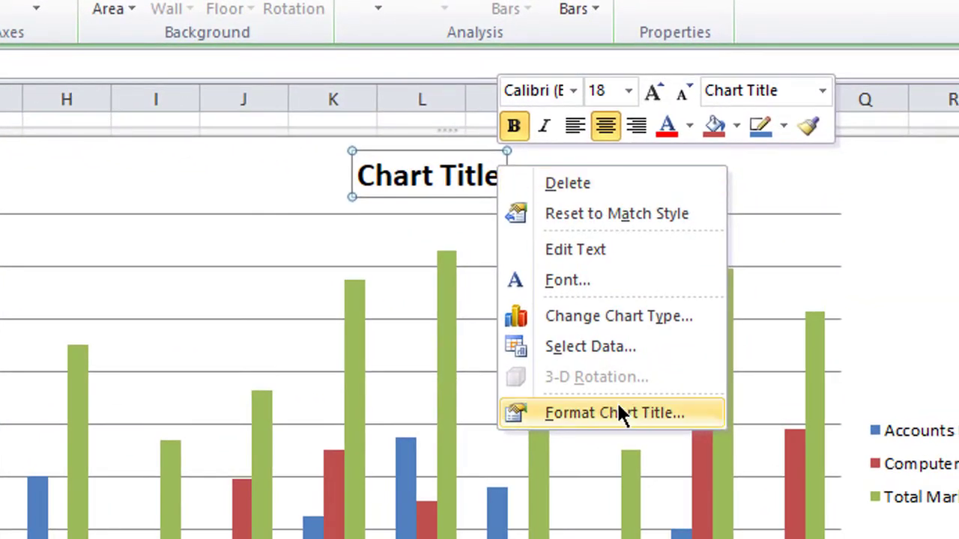
{"action": "left_click", "coordinate": [618, 409]}
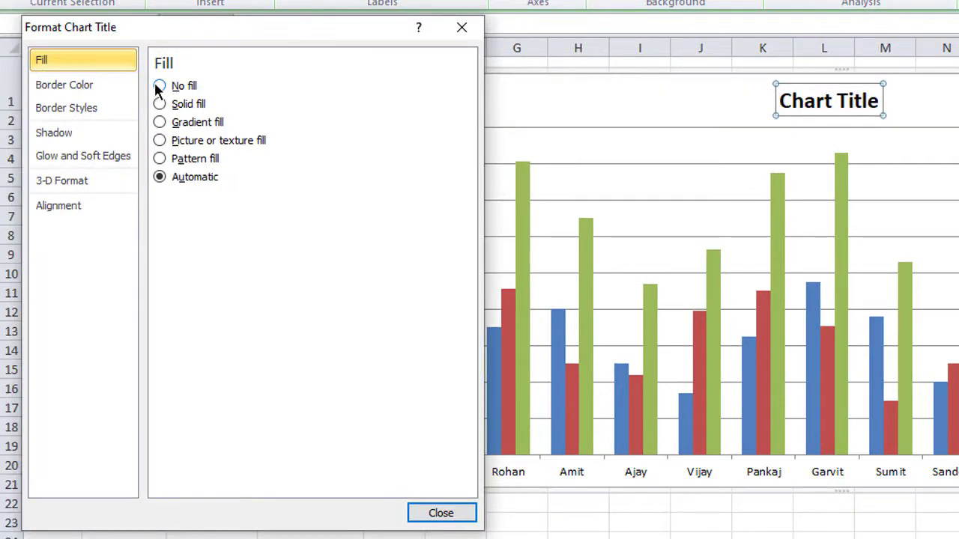
{"action": "left_click", "coordinate": [179, 111]}
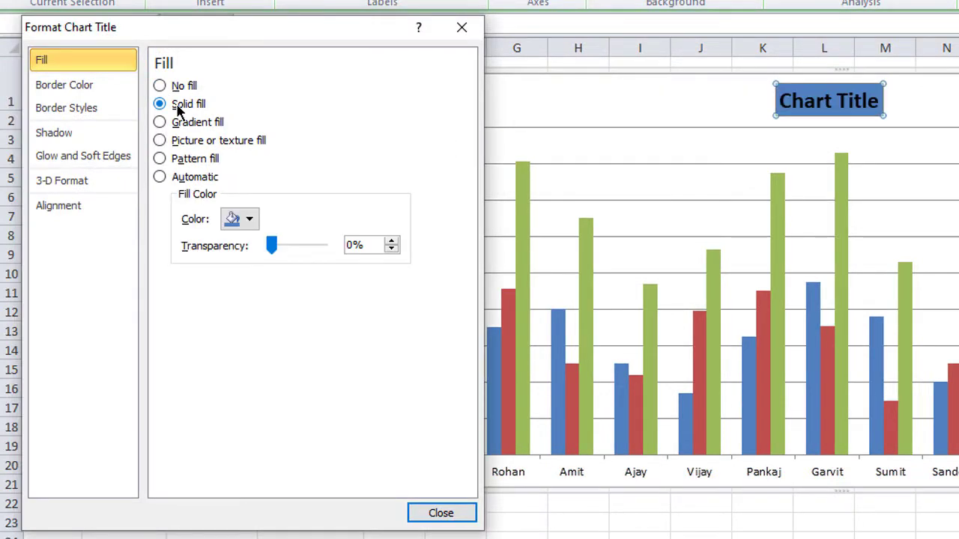
{"action": "left_click", "coordinate": [193, 128]}
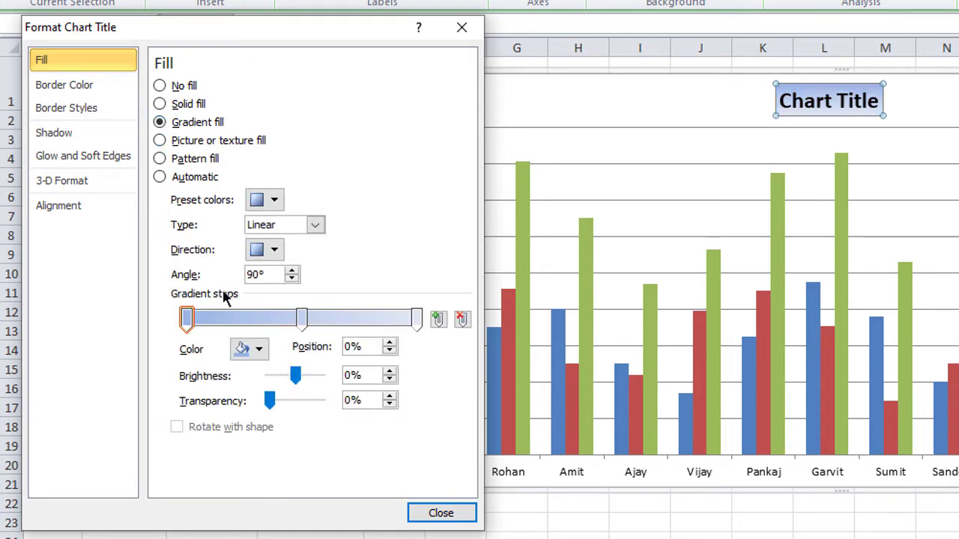
{"action": "left_click", "coordinate": [255, 350]}
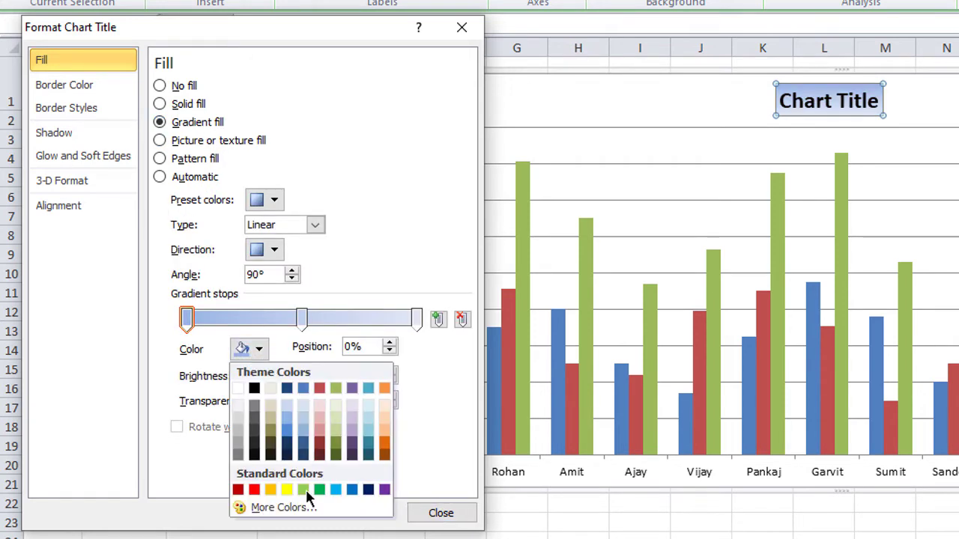
{"action": "left_click", "coordinate": [302, 490]}
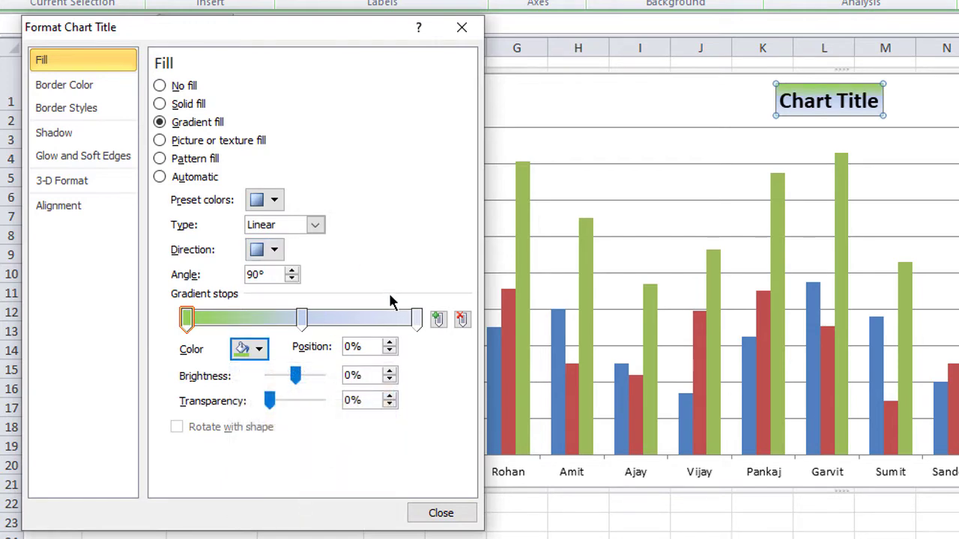
{"action": "left_click", "coordinate": [417, 323]}
{"action": "left_click", "coordinate": [263, 352]}
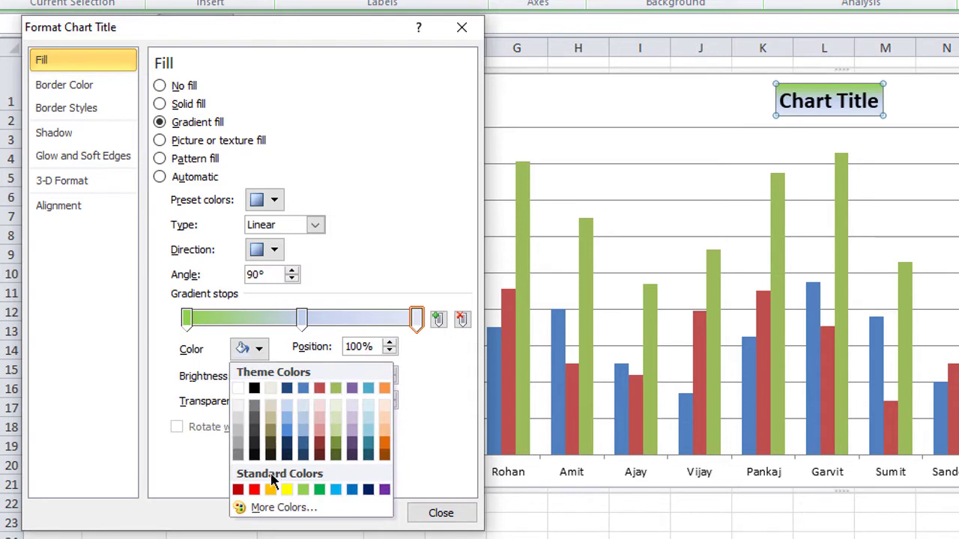
{"action": "left_click", "coordinate": [288, 490]}
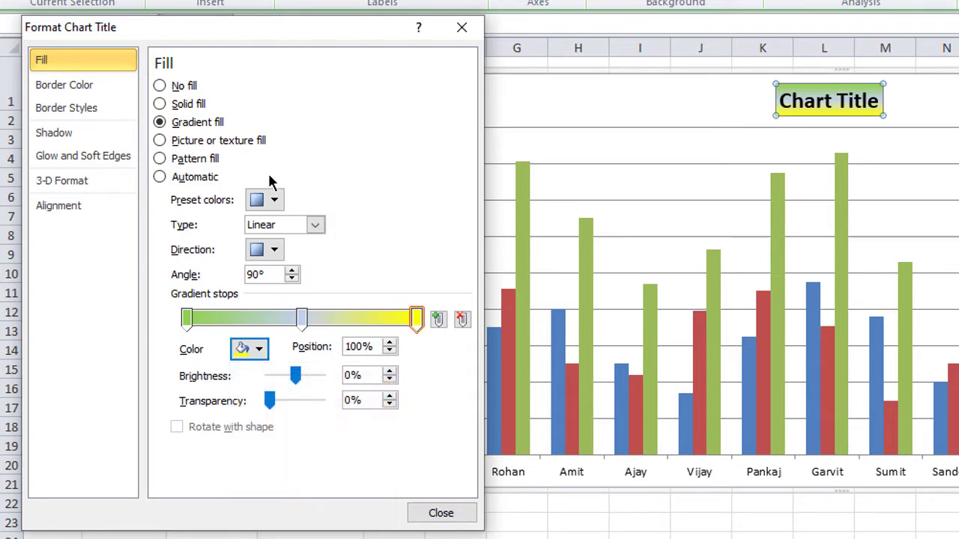
- Try a picture or texture fill on the chart title using the gray granite texture
{"action": "left_click", "coordinate": [220, 142]}
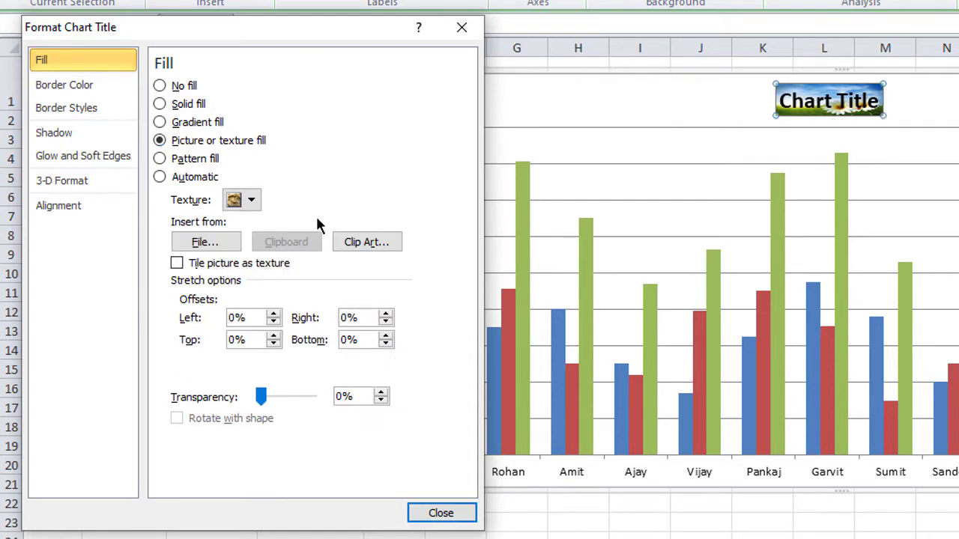
{"action": "left_click", "coordinate": [251, 200]}
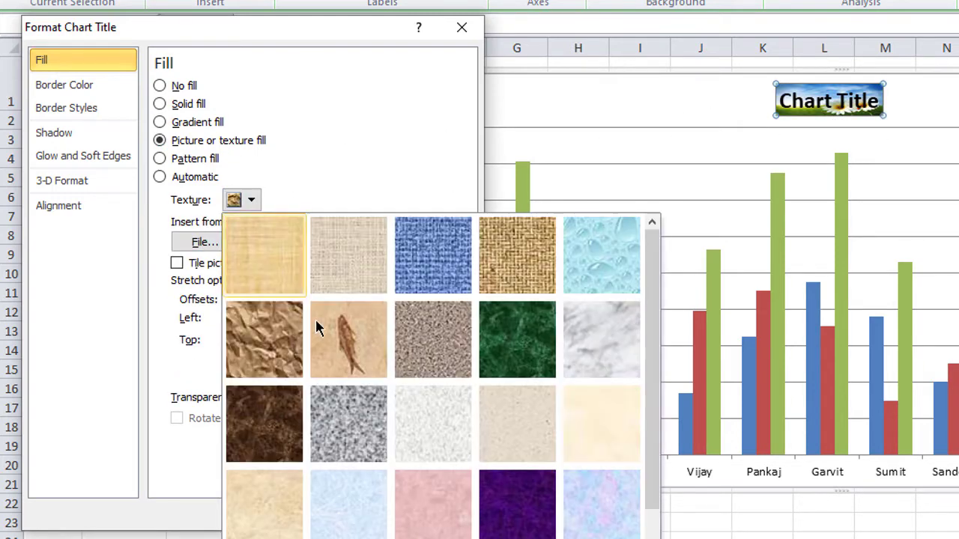
{"action": "left_click", "coordinate": [330, 421]}
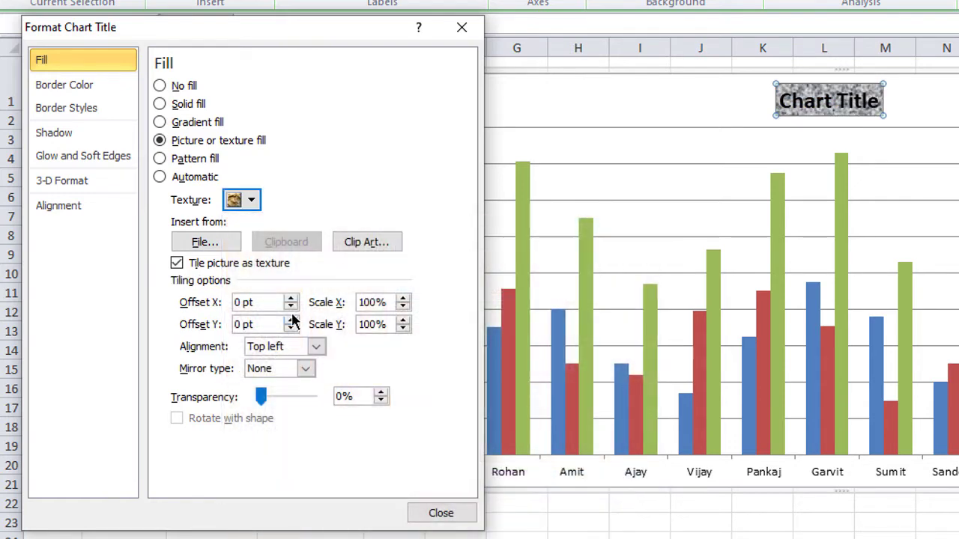
- Try the large grid and horizontal brick pattern fills on the chart title, and set its fill to No fill
{"action": "left_click", "coordinate": [201, 162]}
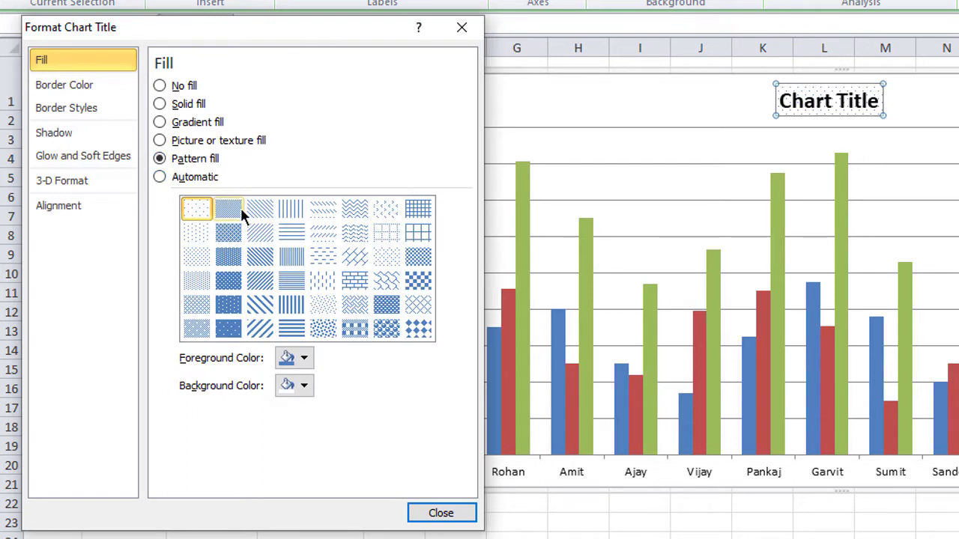
{"action": "left_click", "coordinate": [417, 243]}
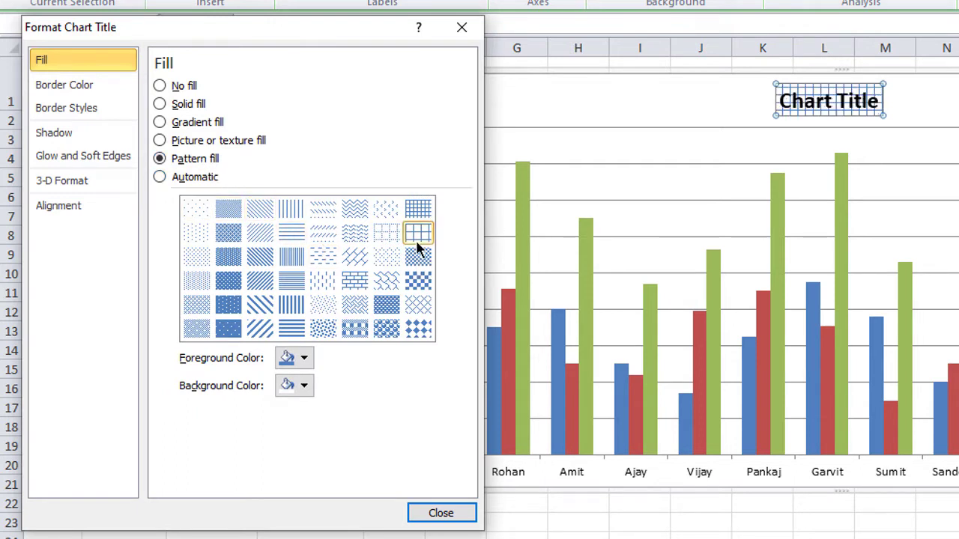
{"action": "left_click", "coordinate": [355, 282]}
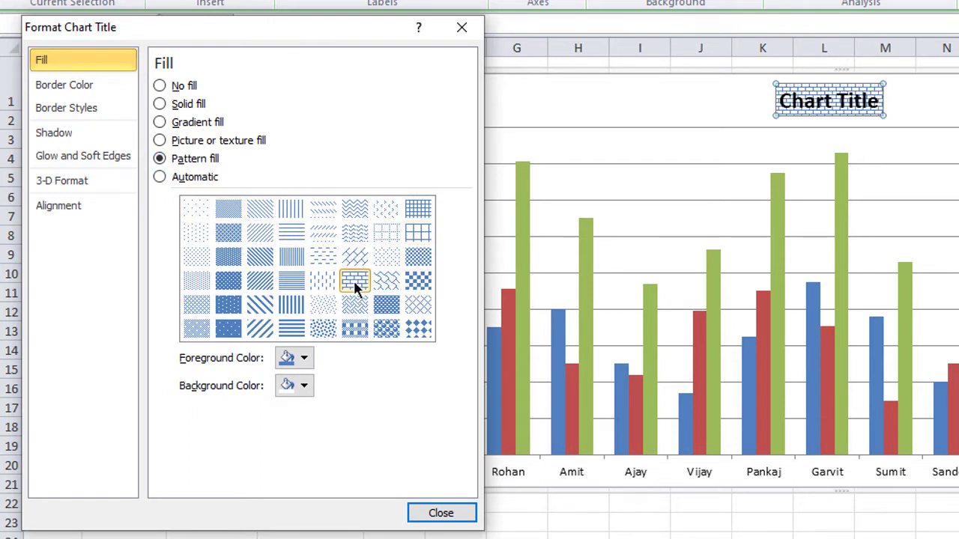
{"action": "left_click", "coordinate": [178, 85]}
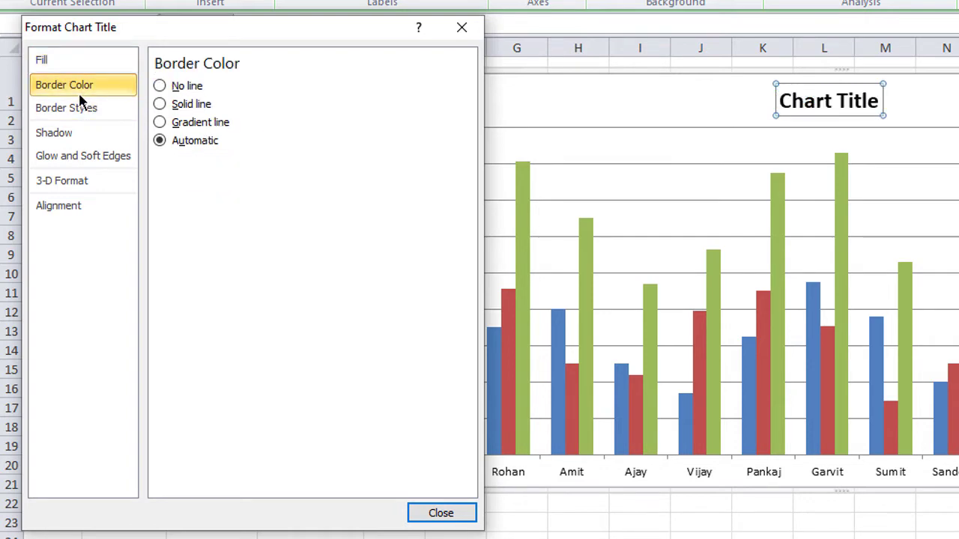
- Look through the chart title's border style, shadow, glow and soft edges, and 3-D format options, and close the formatting dialog
{"action": "left_click", "coordinate": [82, 111]}
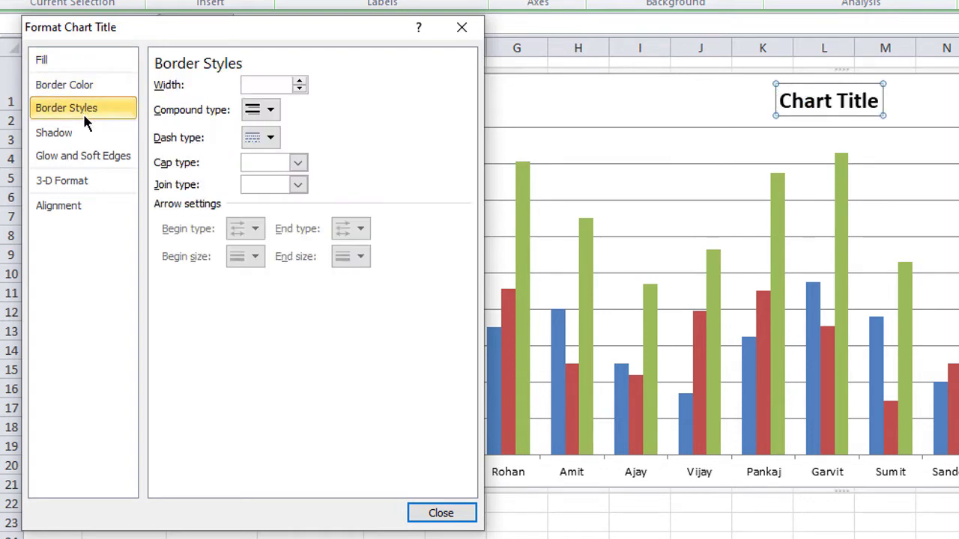
{"action": "left_click", "coordinate": [84, 135]}
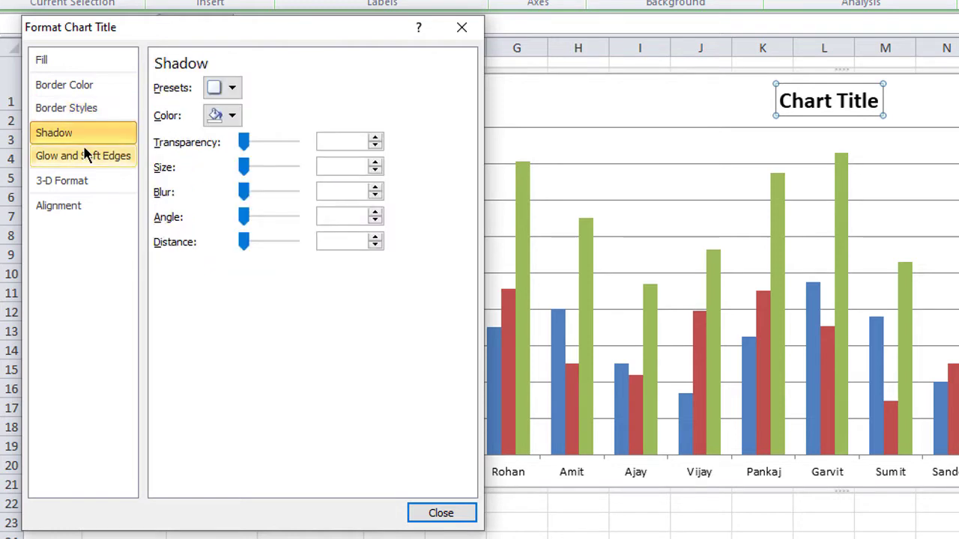
{"action": "left_click", "coordinate": [86, 156]}
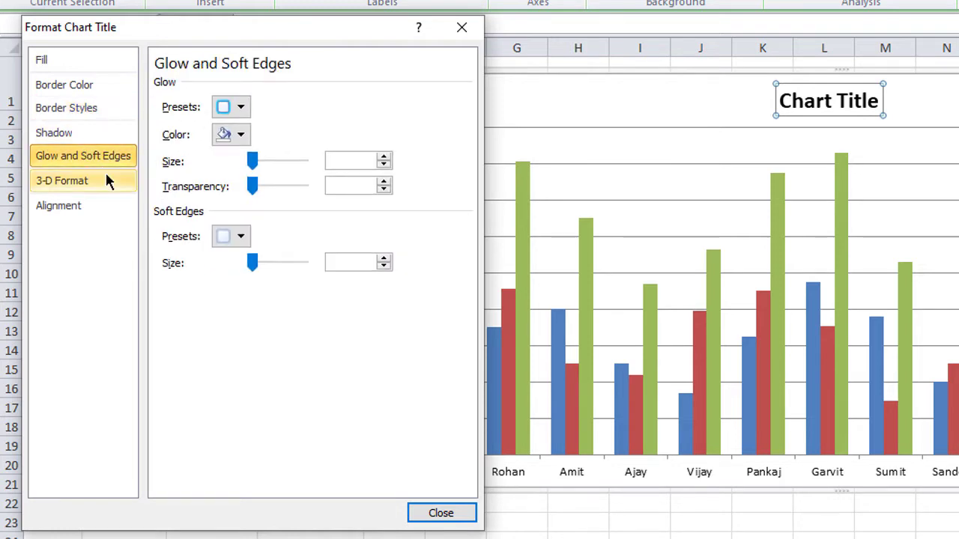
{"action": "left_click", "coordinate": [106, 177]}
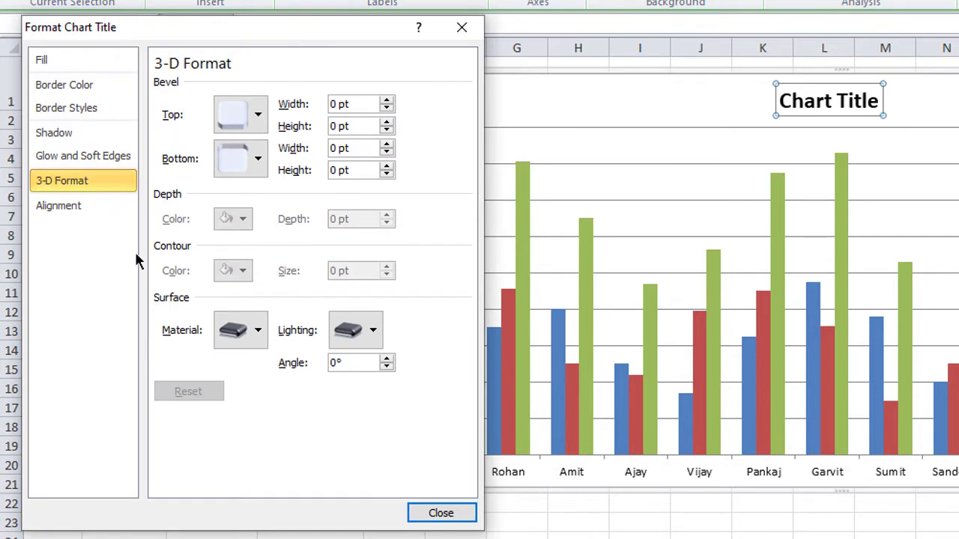
{"action": "left_click", "coordinate": [444, 514]}
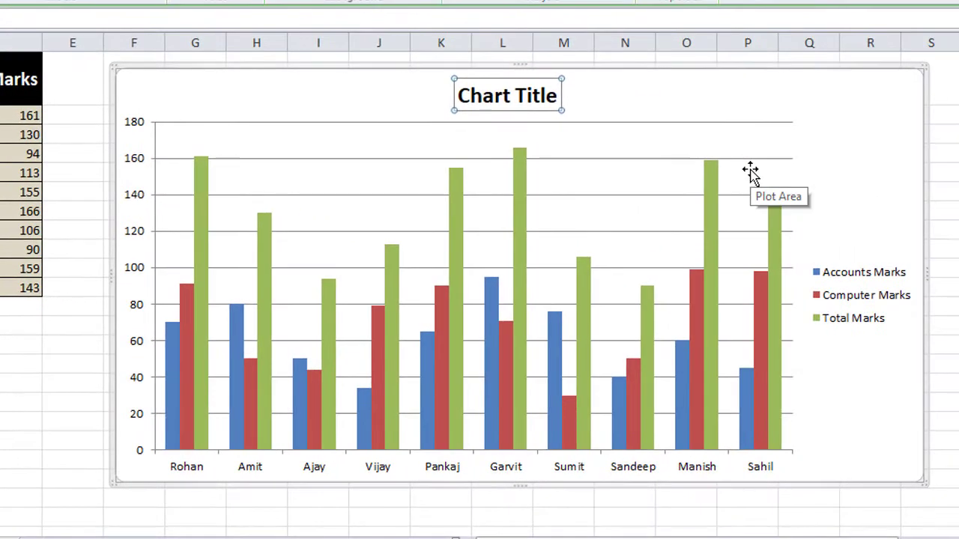
- Open the legend formatting, try the Top, Bottom and Left legend positions, and return the legend to Right
{"action": "left_click", "coordinate": [865, 276]}
{"action": "right_click", "coordinate": [865, 281]}
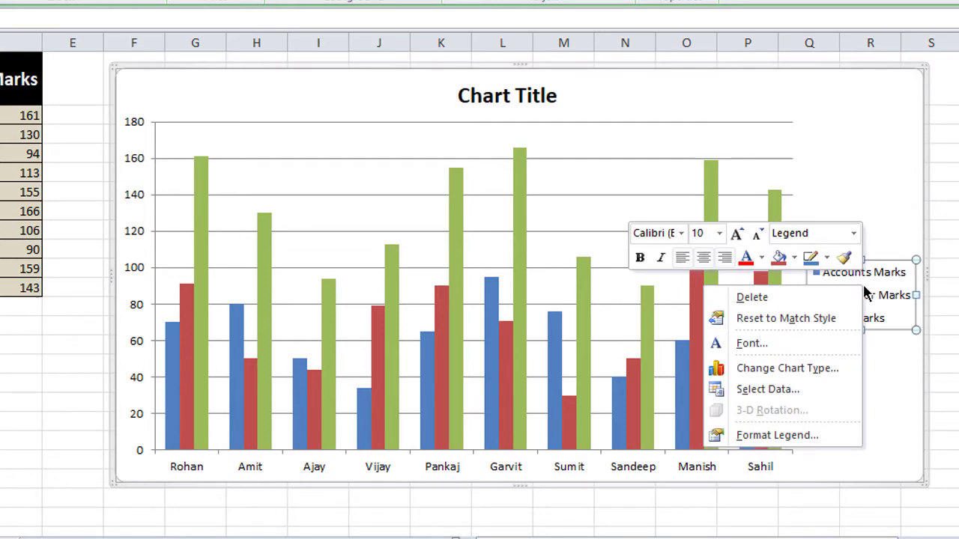
{"action": "left_click", "coordinate": [775, 435]}
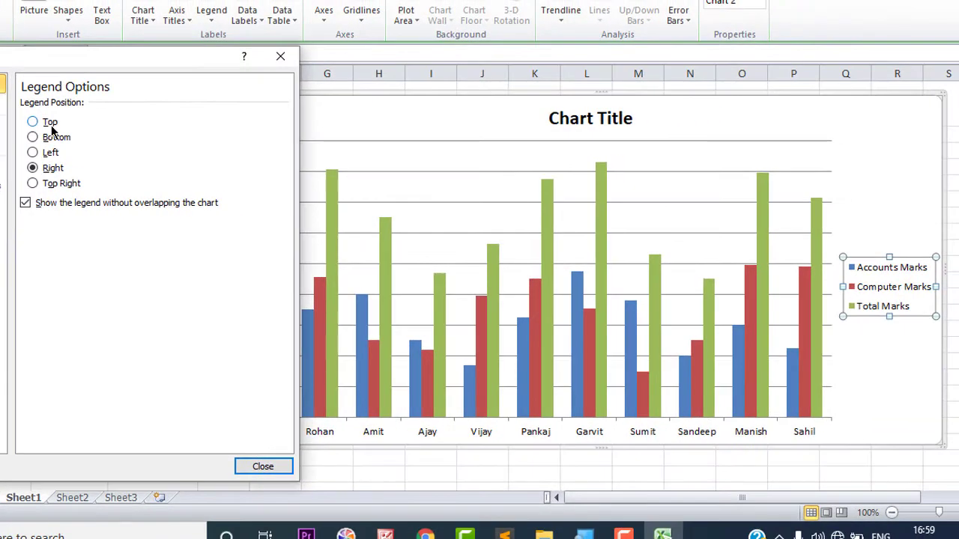
{"action": "left_click", "coordinate": [49, 123]}
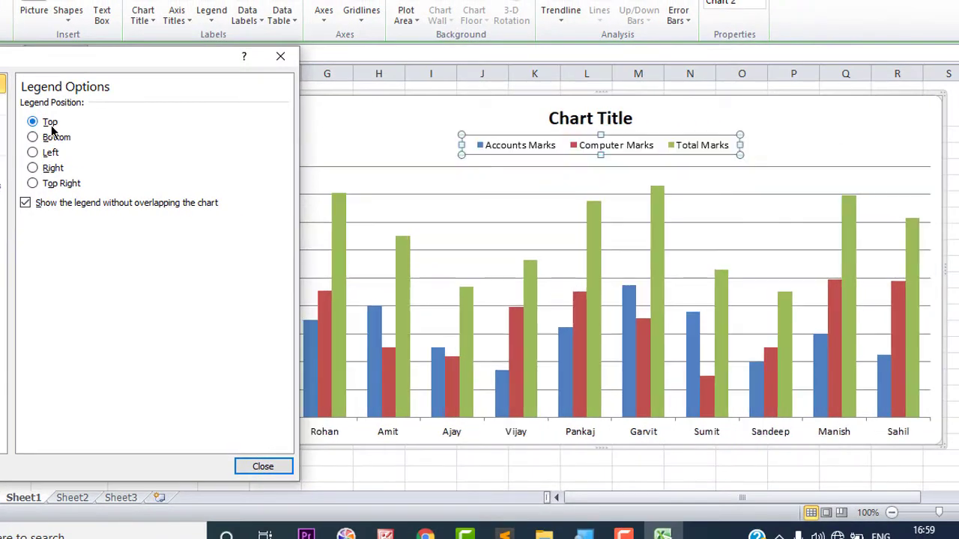
{"action": "left_click", "coordinate": [52, 138]}
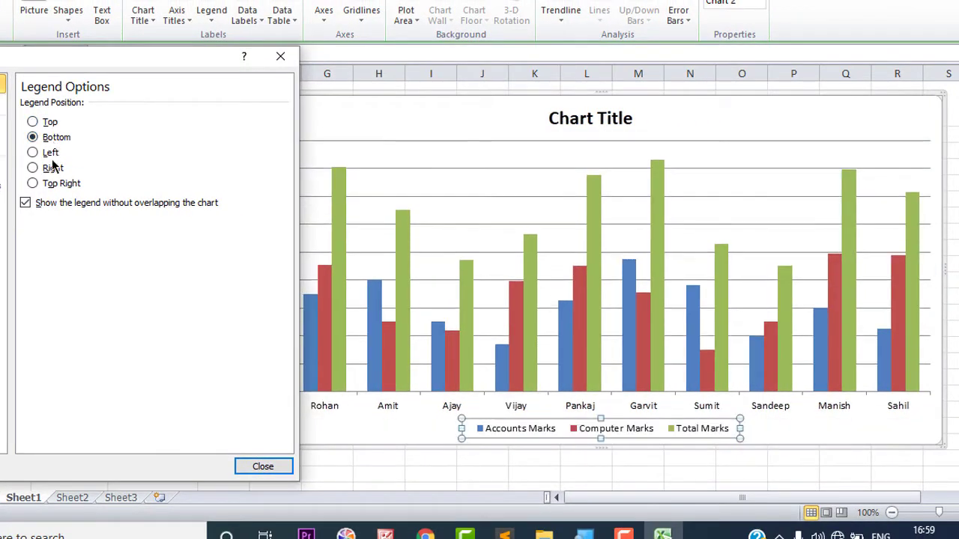
{"action": "left_click", "coordinate": [52, 154]}
{"action": "left_click_drag", "start_coordinate": [48, 58], "coordinate": [0, 62]}
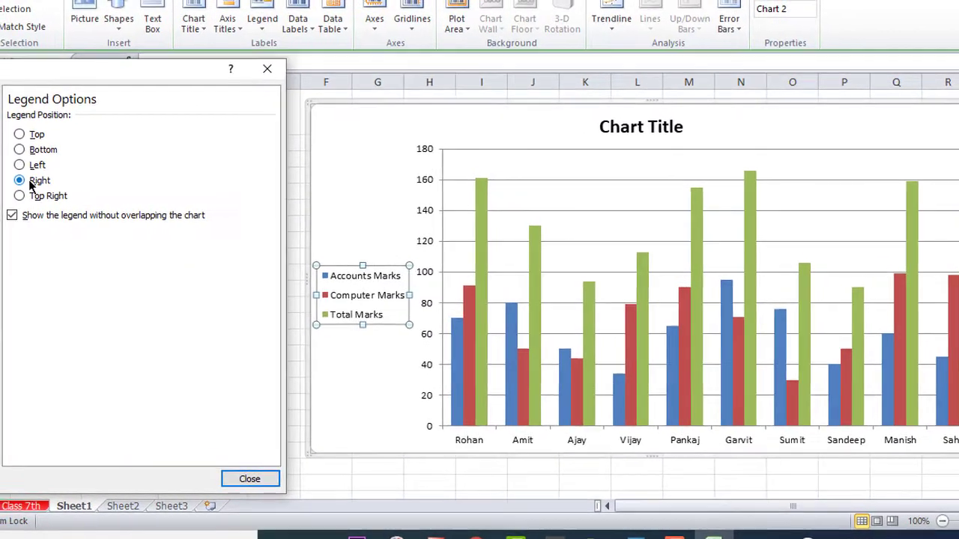
{"action": "left_click", "coordinate": [37, 180]}
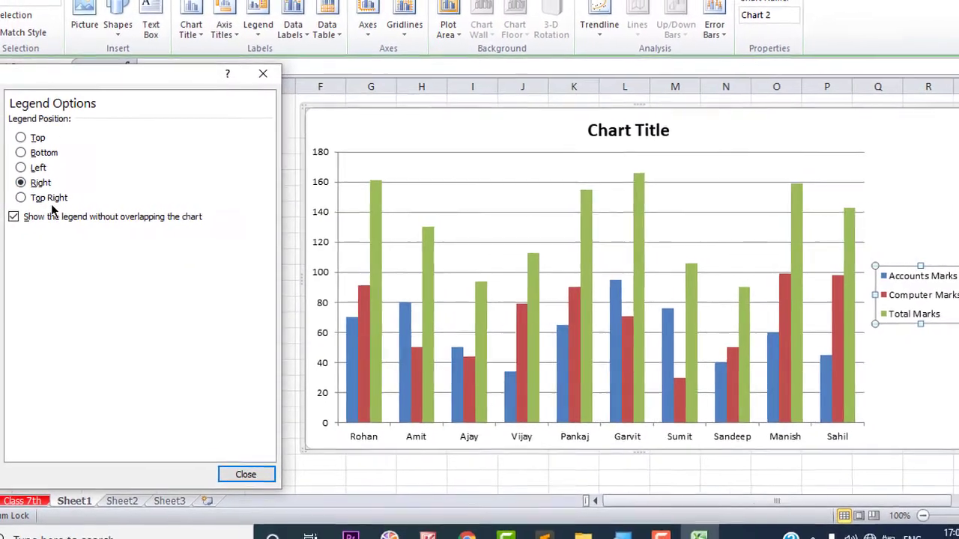
- Try the Top Right legend position and return the legend to Right
{"action": "left_click", "coordinate": [56, 202]}
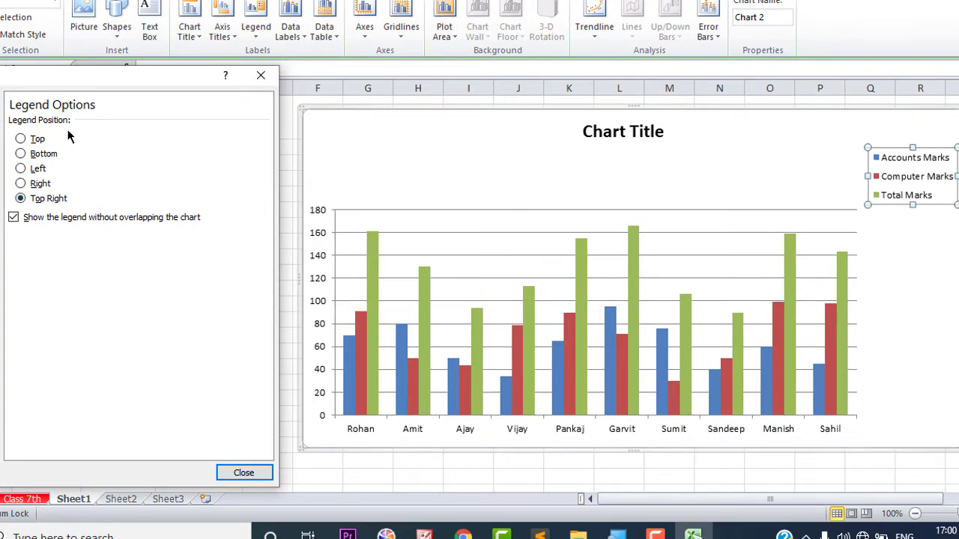
{"action": "left_click", "coordinate": [44, 187]}
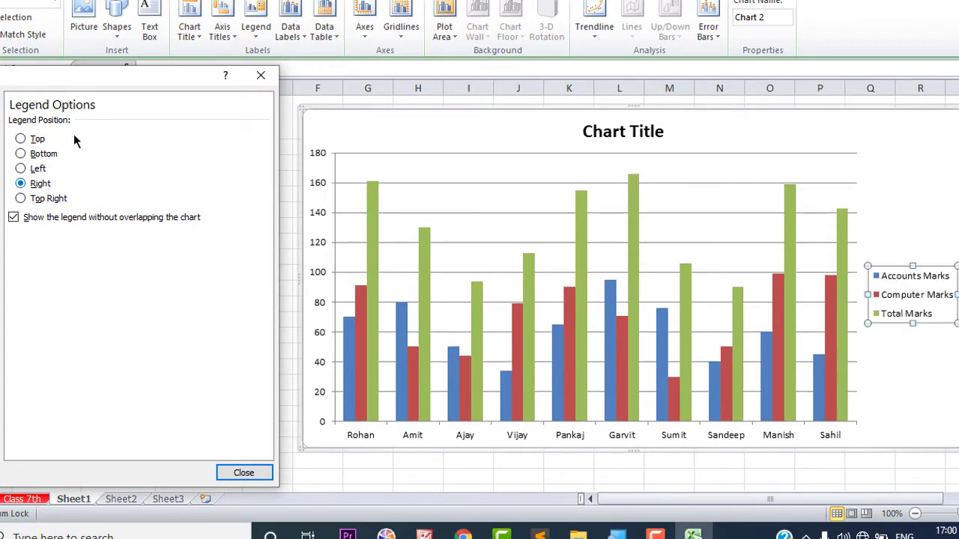
{"action": "left_click_drag", "start_coordinate": [71, 81], "coordinate": [150, 70]}
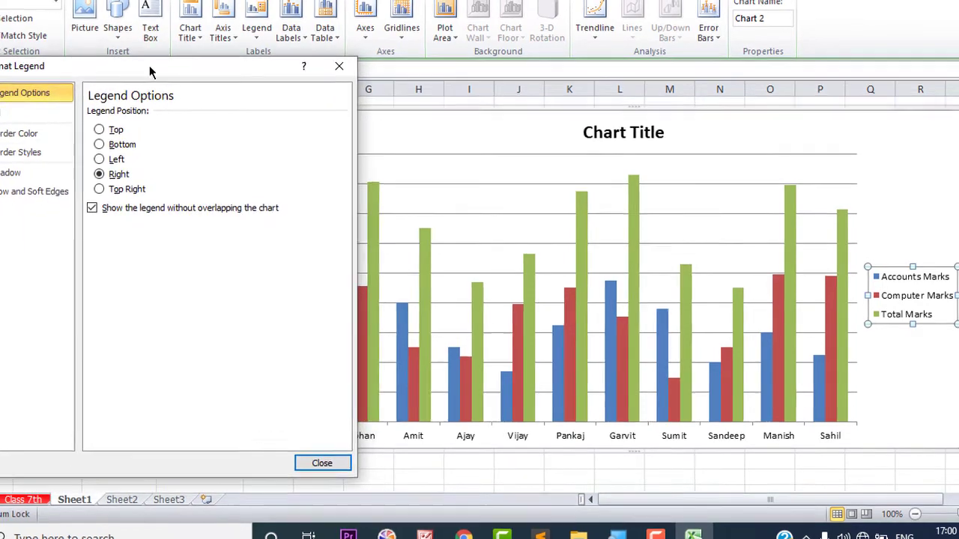
- Try a granite texture, a solid blue fill and a flower picture from file as the legend's fill
{"action": "left_click", "coordinate": [52, 141]}
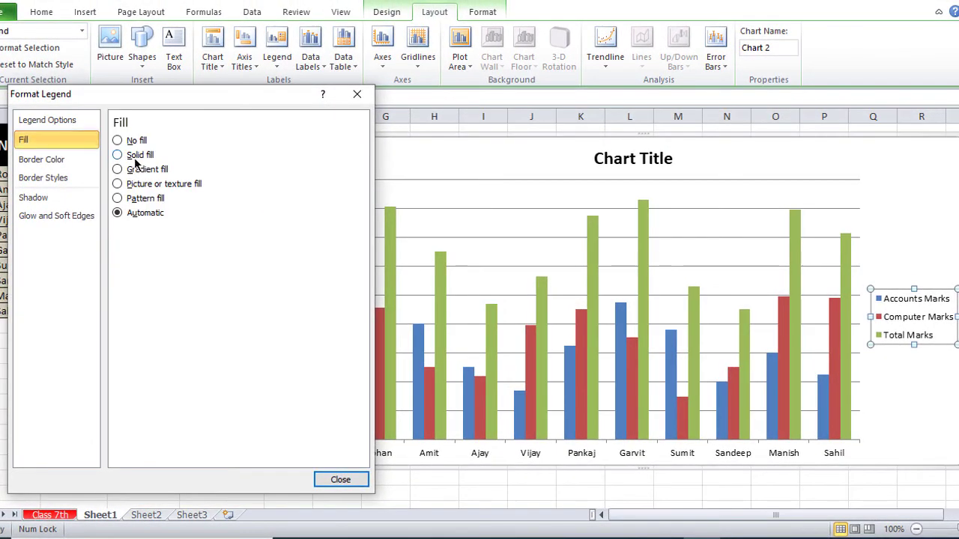
{"action": "left_click", "coordinate": [147, 183]}
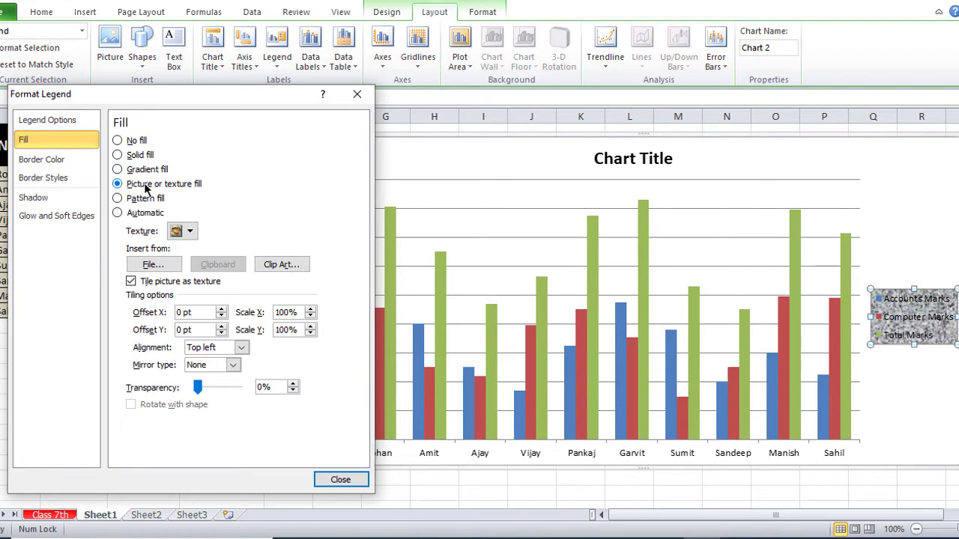
{"action": "left_click", "coordinate": [120, 155]}
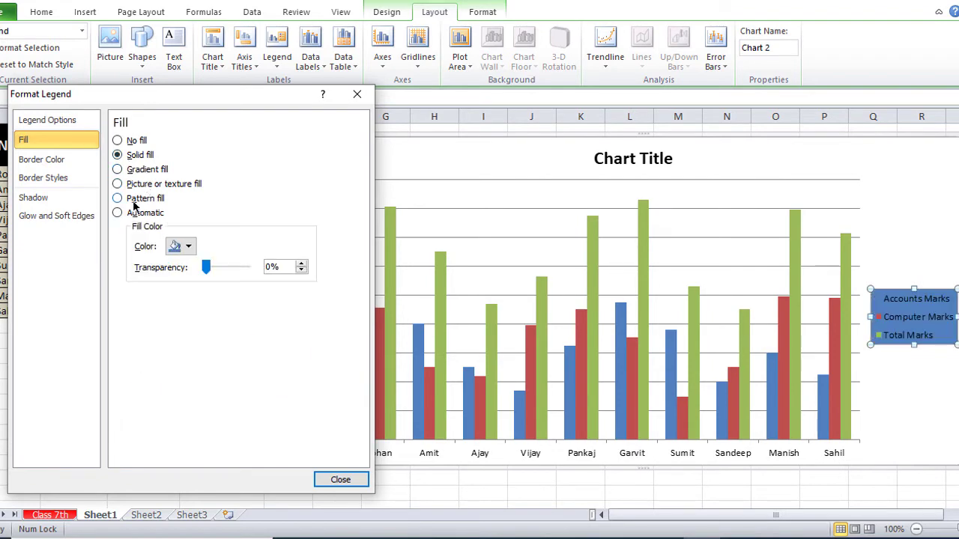
{"action": "left_click", "coordinate": [133, 185]}
{"action": "left_click", "coordinate": [153, 265]}
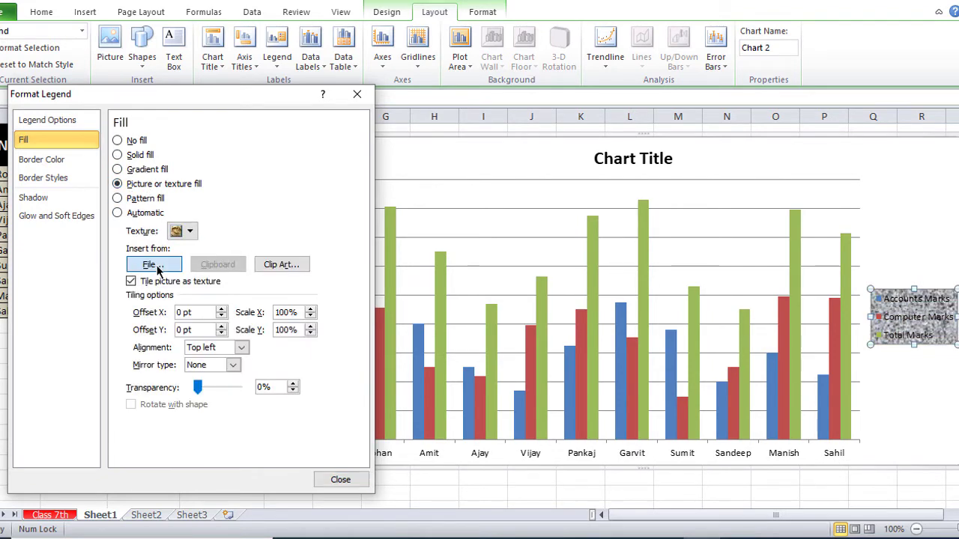
{"action": "double_click", "coordinate": [358, 331]}
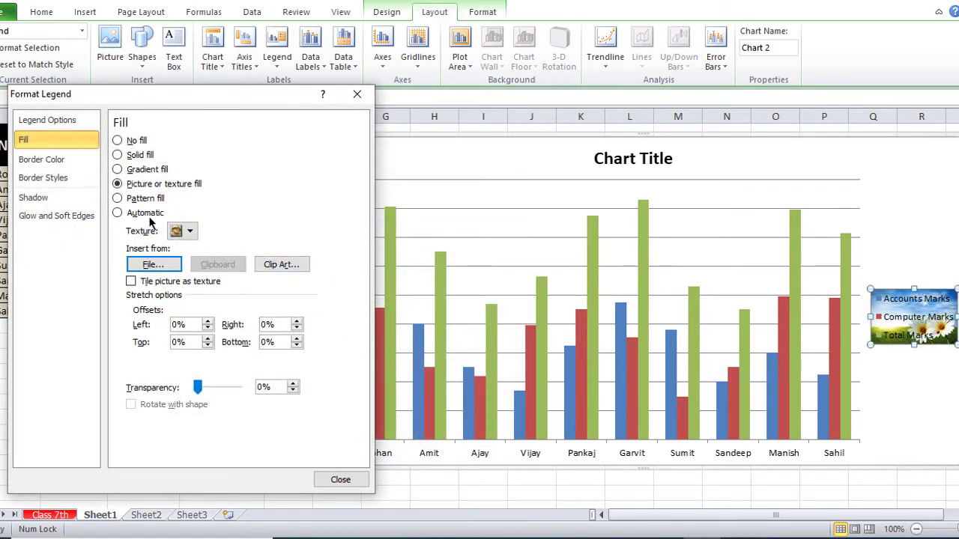
- Try the light vertical and wide downward diagonal pattern fills on the legend, and set its fill to No fill
{"action": "left_click", "coordinate": [135, 199]}
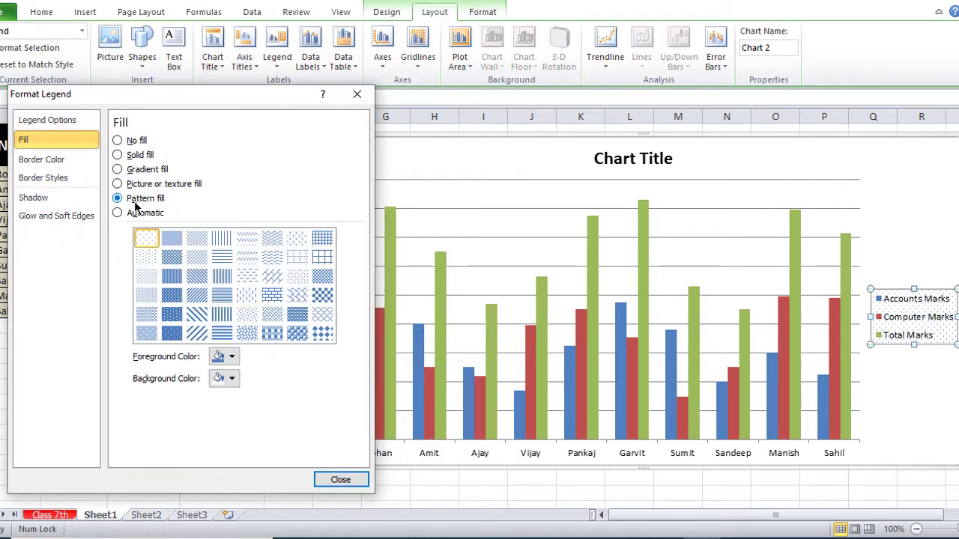
{"action": "left_click", "coordinate": [223, 239]}
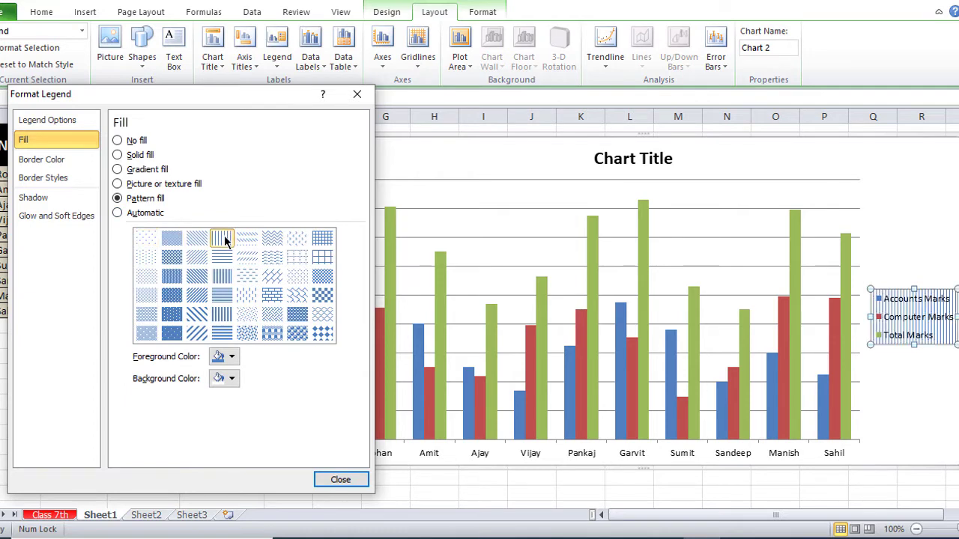
{"action": "left_click", "coordinate": [198, 315]}
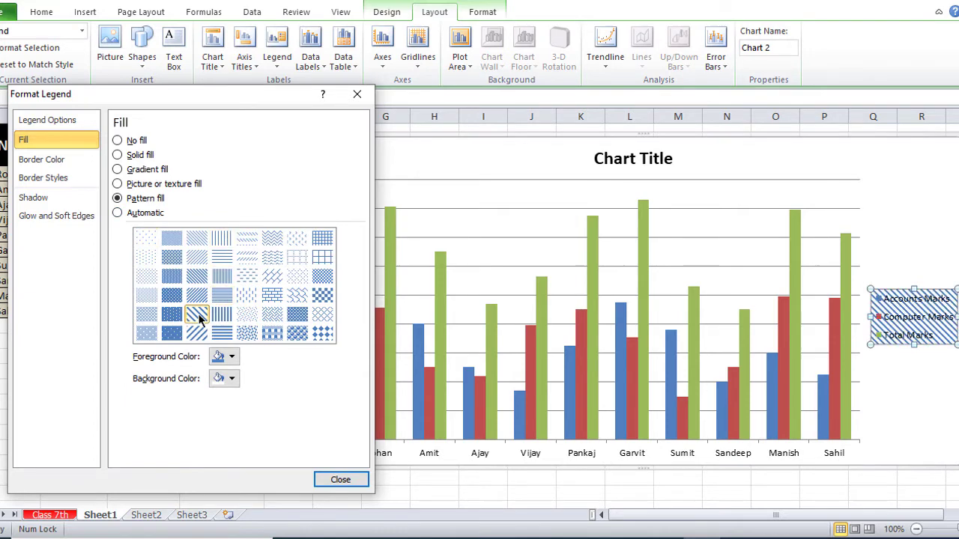
{"action": "left_click", "coordinate": [131, 142]}
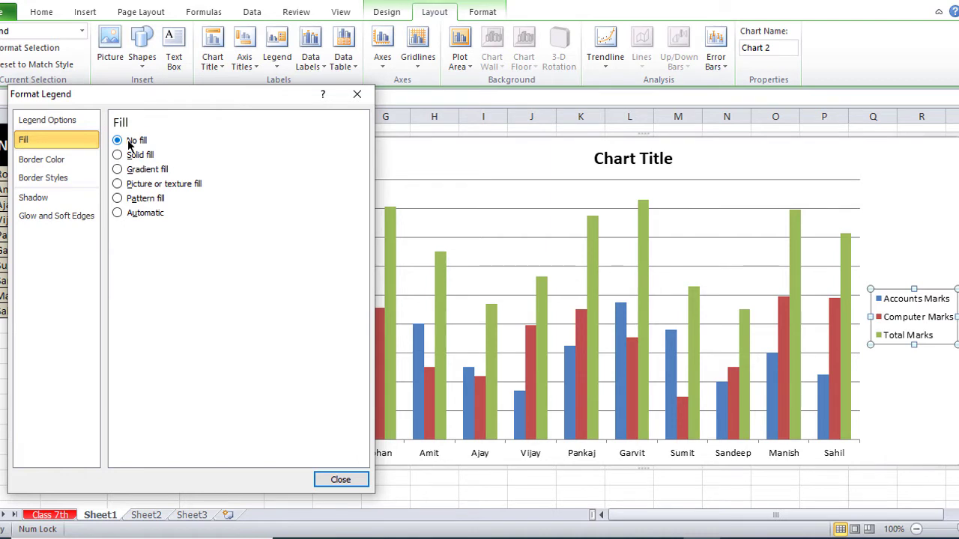
- Give the legend a solid line border and raise the border width to 1 pt
{"action": "left_click", "coordinate": [65, 160]}
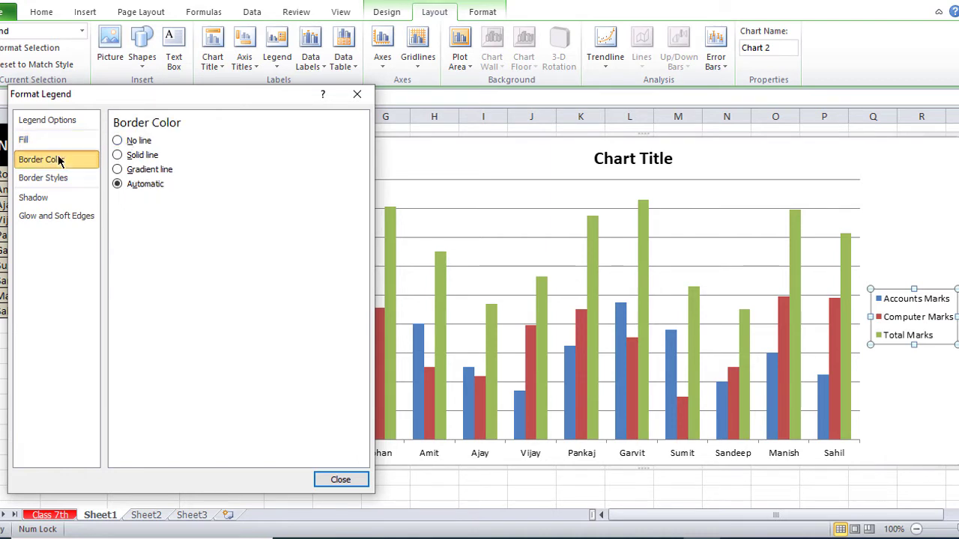
{"action": "left_click", "coordinate": [138, 157]}
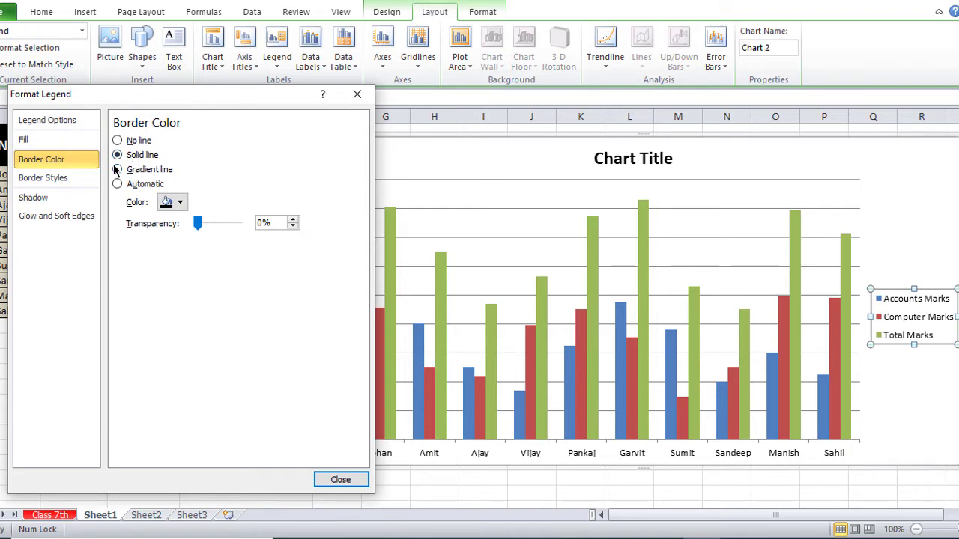
{"action": "left_click", "coordinate": [66, 179]}
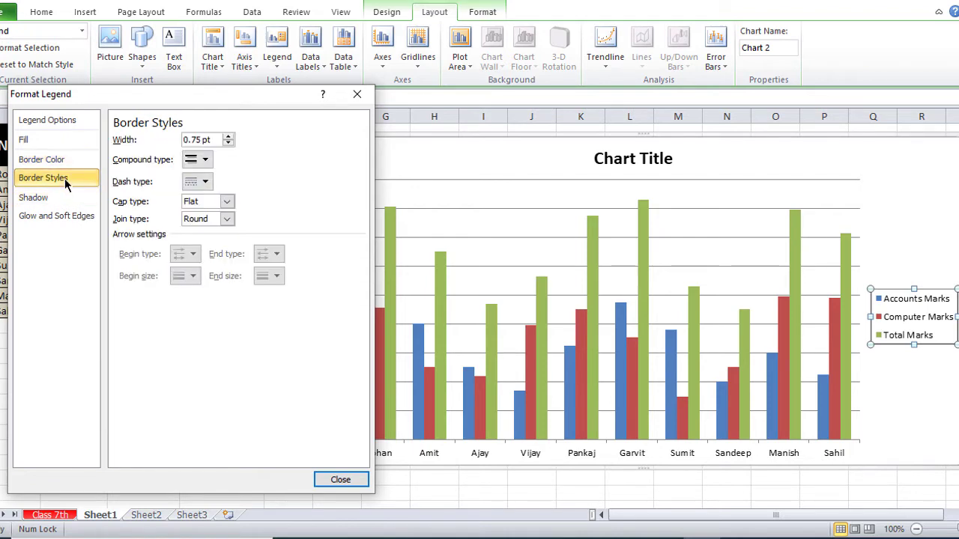
{"action": "left_click", "coordinate": [194, 160]}
{"action": "left_click", "coordinate": [207, 179]}
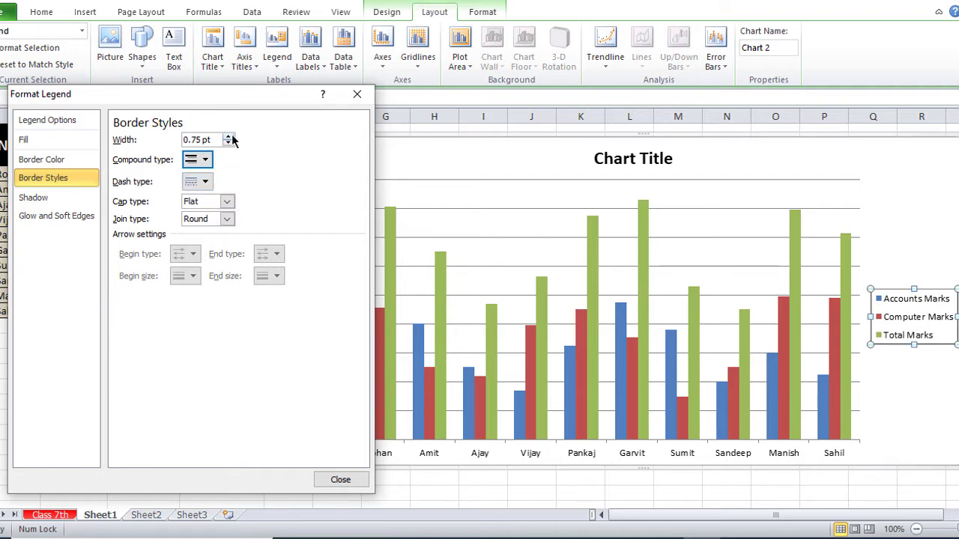
{"action": "left_click", "coordinate": [227, 136]}
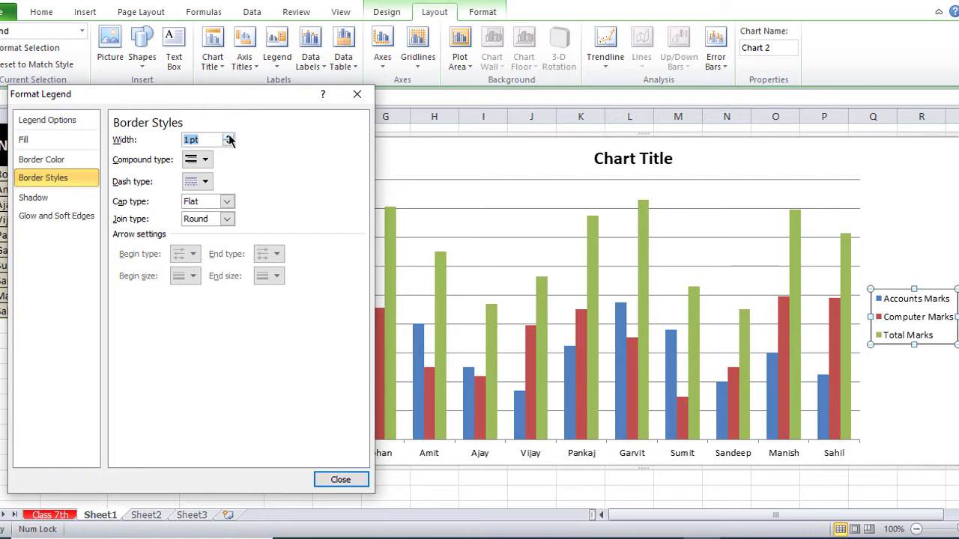
- Apply the round dot dash type to the legend border and set its width to 10 pt
{"action": "left_click", "coordinate": [200, 183]}
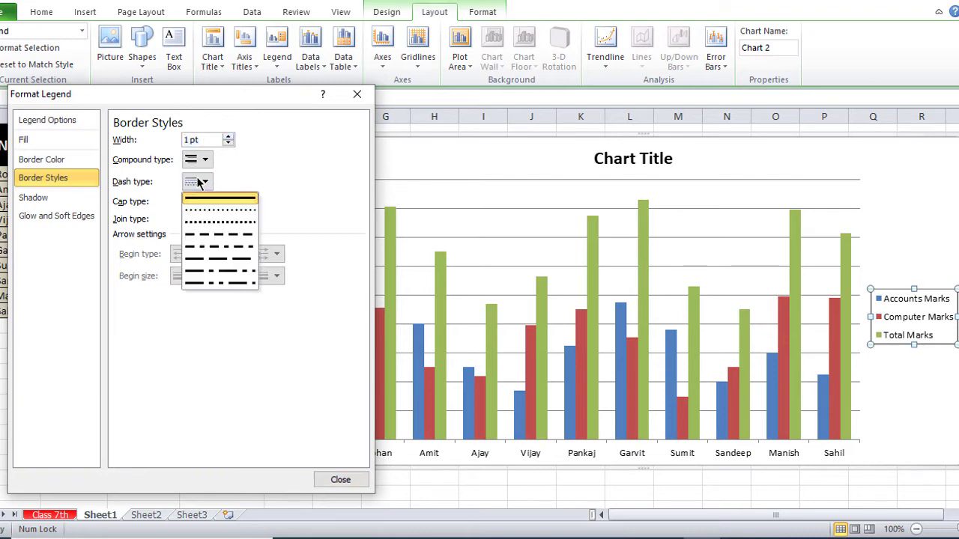
{"action": "left_click", "coordinate": [209, 216]}
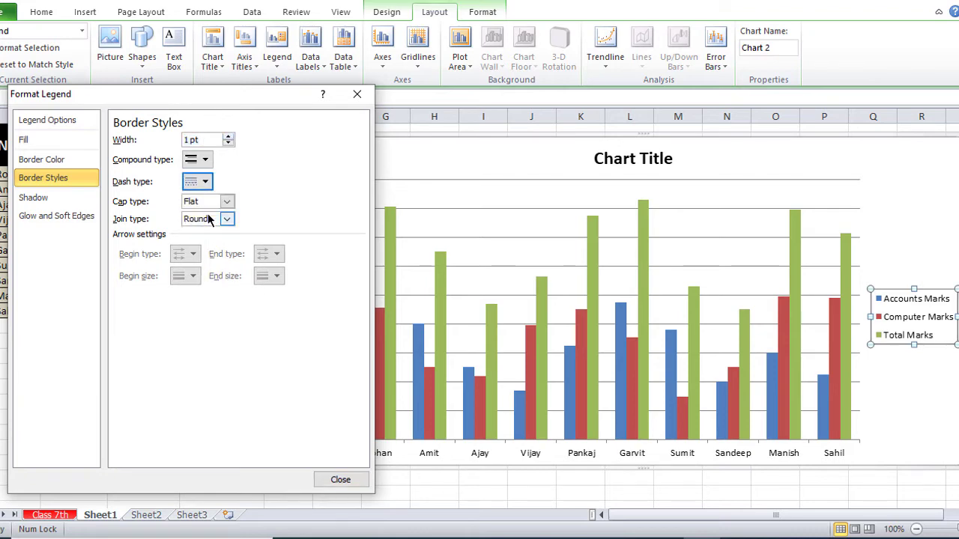
{"action": "left_click", "coordinate": [187, 140]}
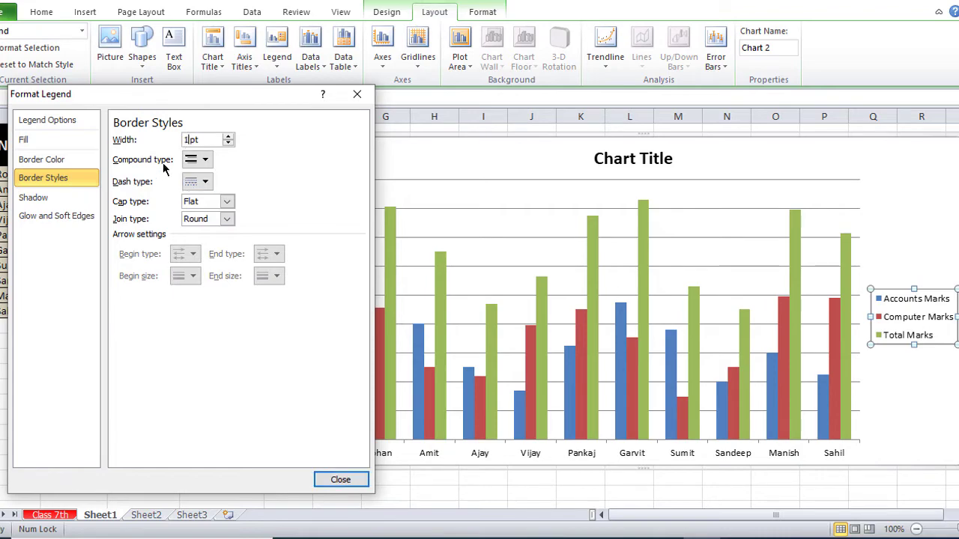
{"action": "type", "text": "0"}
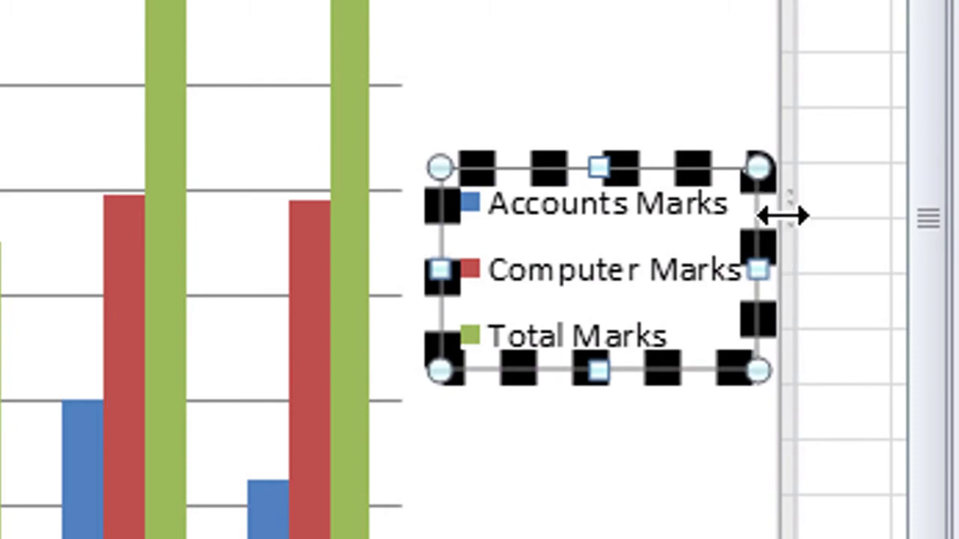
- Widen the chart slightly by its right edge and select the legend again
{"action": "left_click_drag", "start_coordinate": [775, 214], "coordinate": [821, 224]}
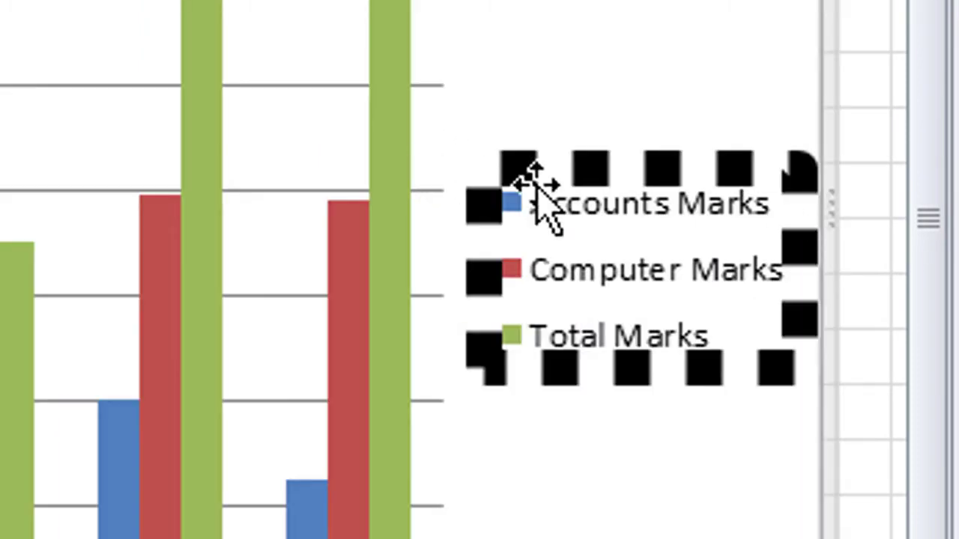
{"action": "left_click", "coordinate": [641, 277]}
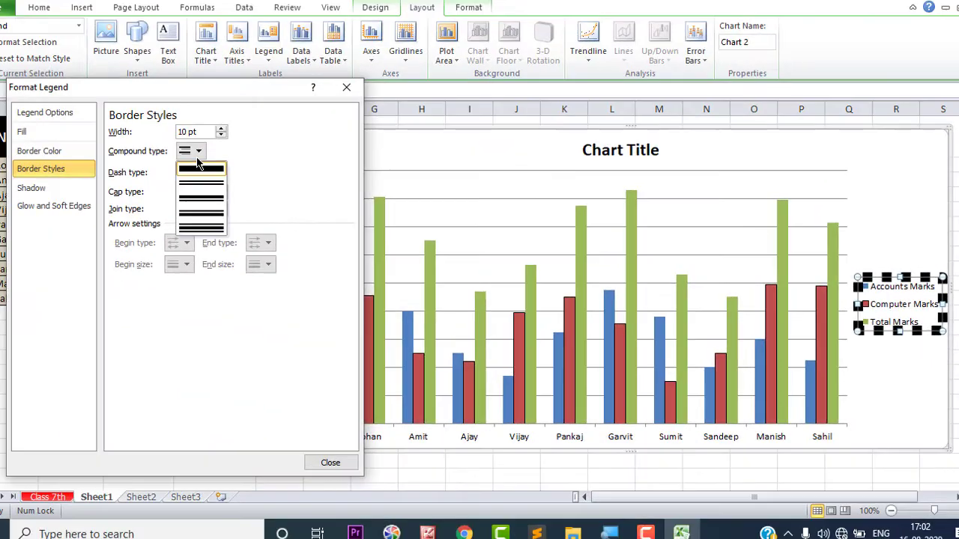
- Try the square dot, round dot and dash line types on the legend border
{"action": "left_click", "coordinate": [199, 173]}
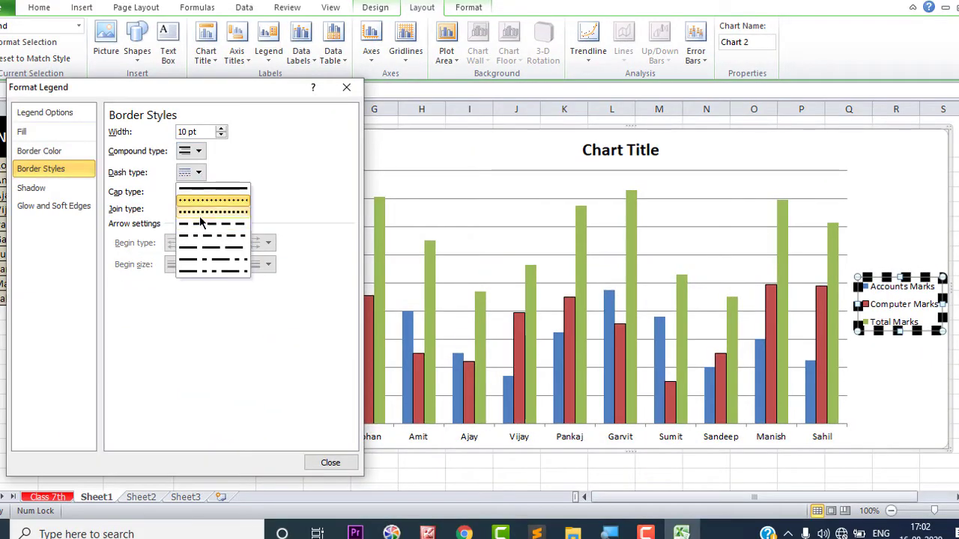
{"action": "left_click", "coordinate": [202, 213]}
{"action": "left_click", "coordinate": [197, 173]}
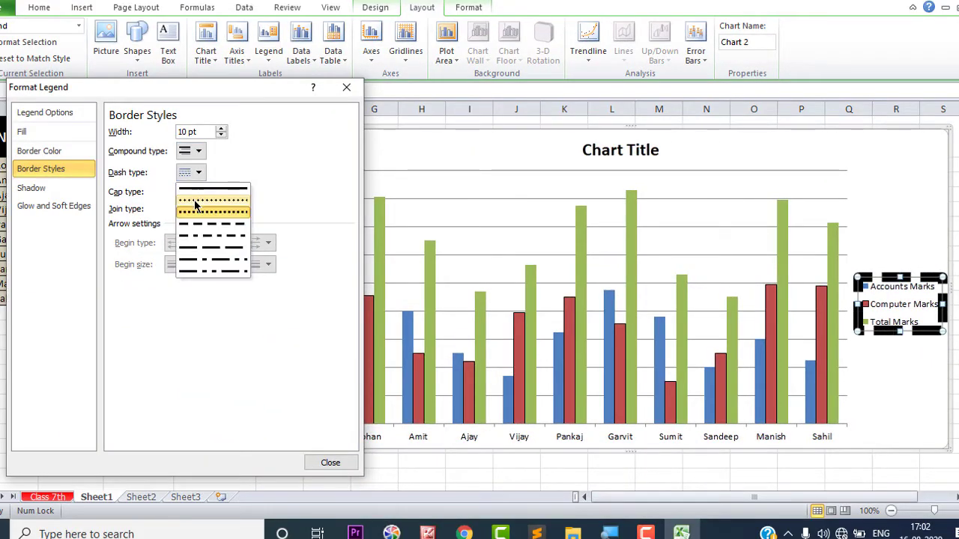
{"action": "left_click", "coordinate": [196, 200]}
{"action": "left_click", "coordinate": [191, 176]}
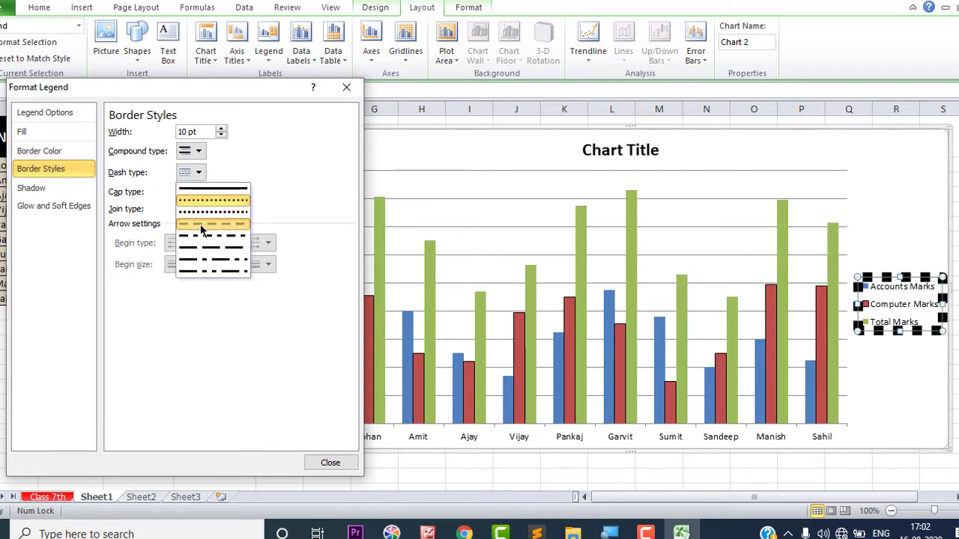
{"action": "left_click", "coordinate": [202, 225]}
- Set the legend border to the double compound type with a solid dash type
{"action": "left_click", "coordinate": [192, 152]}
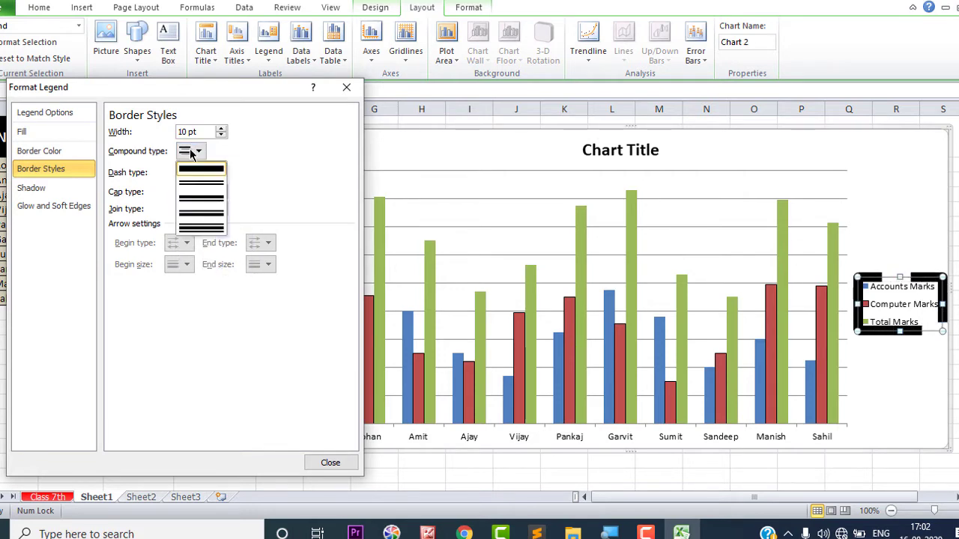
{"action": "left_click", "coordinate": [198, 183]}
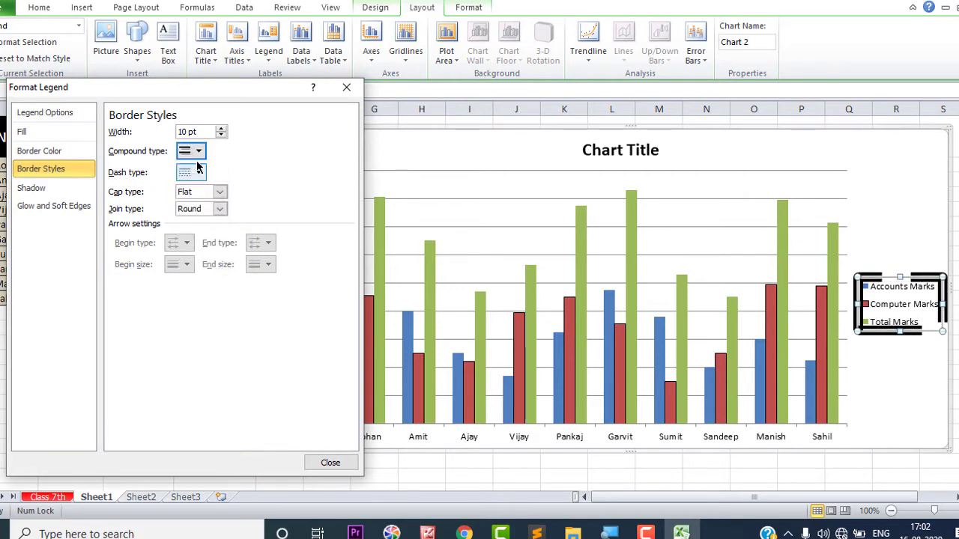
{"action": "left_click", "coordinate": [193, 172]}
{"action": "left_click", "coordinate": [199, 187]}
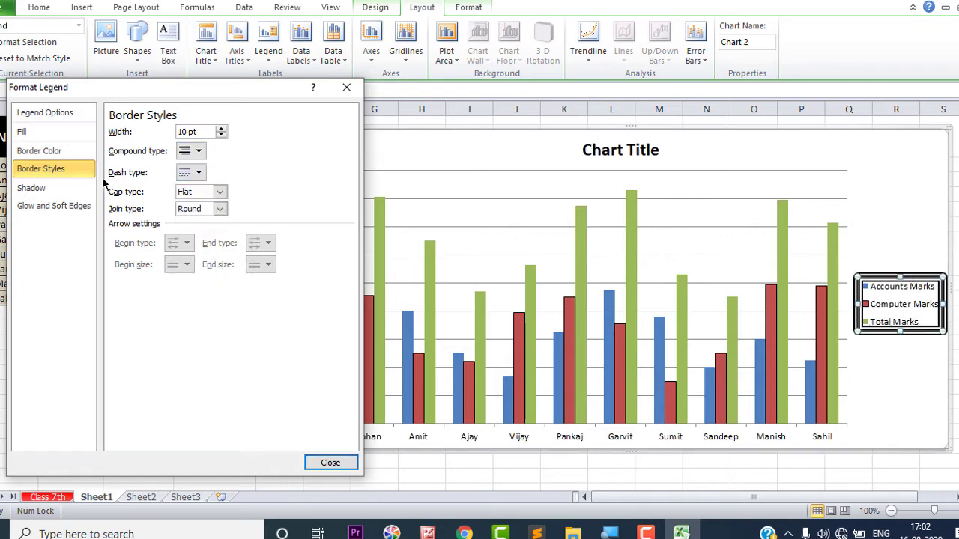
- Add an outer bottom-offset shadow to the legend with 117% size, 16 pt blur, 140° angle and 11 pt distance
{"action": "left_click", "coordinate": [32, 188]}
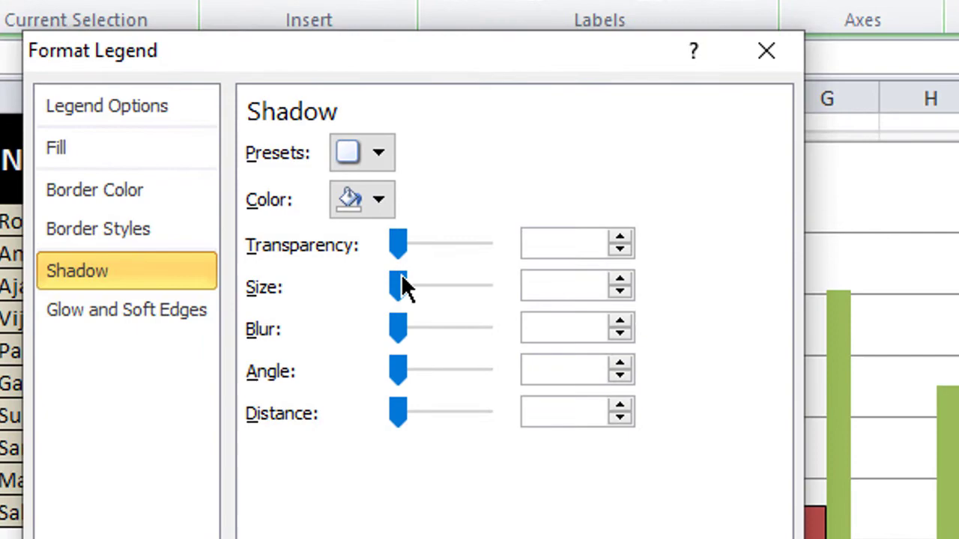
{"action": "left_click_drag", "start_coordinate": [329, 252], "coordinate": [346, 256]}
{"action": "mouse_move", "coordinate": [422, 295]}
{"action": "left_mouse_down"}
{"action": "mouse_move", "coordinate": [434, 293]}
{"action": "mouse_move", "coordinate": [424, 284]}
{"action": "left_mouse_up"}
{"action": "left_click", "coordinate": [369, 150]}
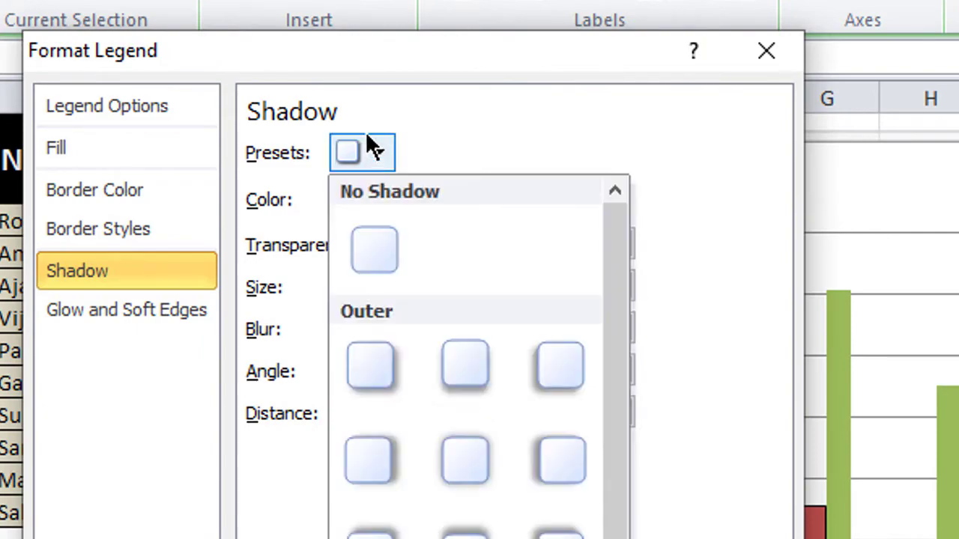
{"action": "left_click", "coordinate": [439, 342]}
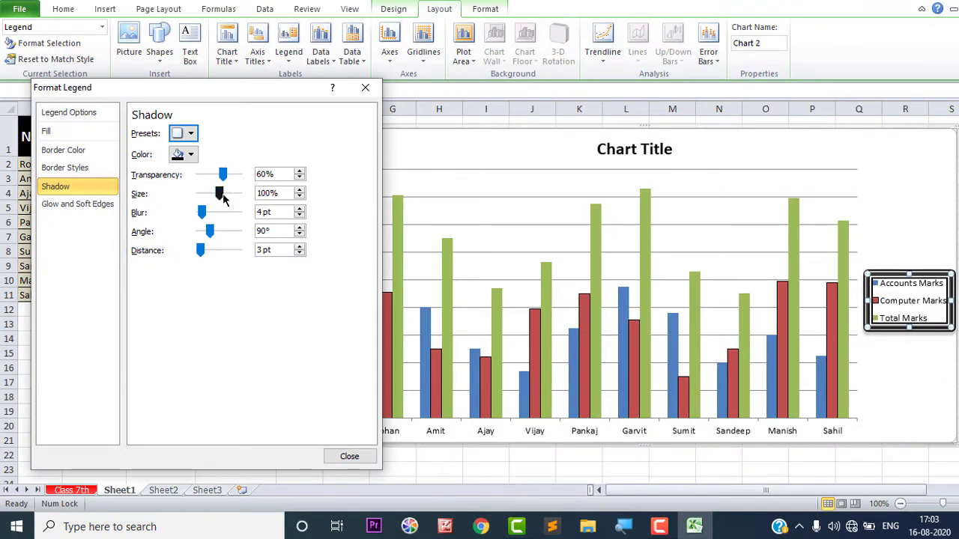
{"action": "left_click_drag", "start_coordinate": [220, 195], "coordinate": [203, 259]}
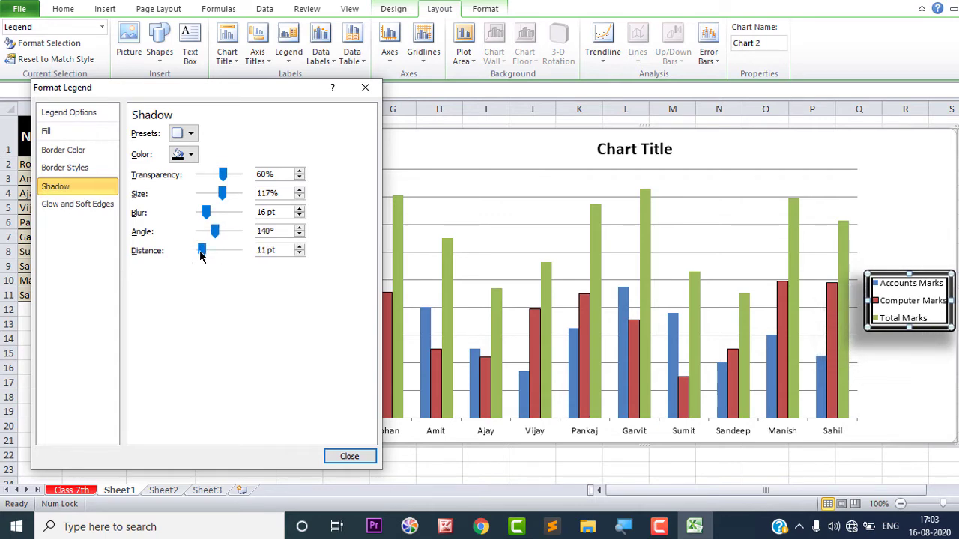
- Apply a red 11 pt preset glow to the legend and finish formatting it
{"action": "left_click", "coordinate": [92, 204]}
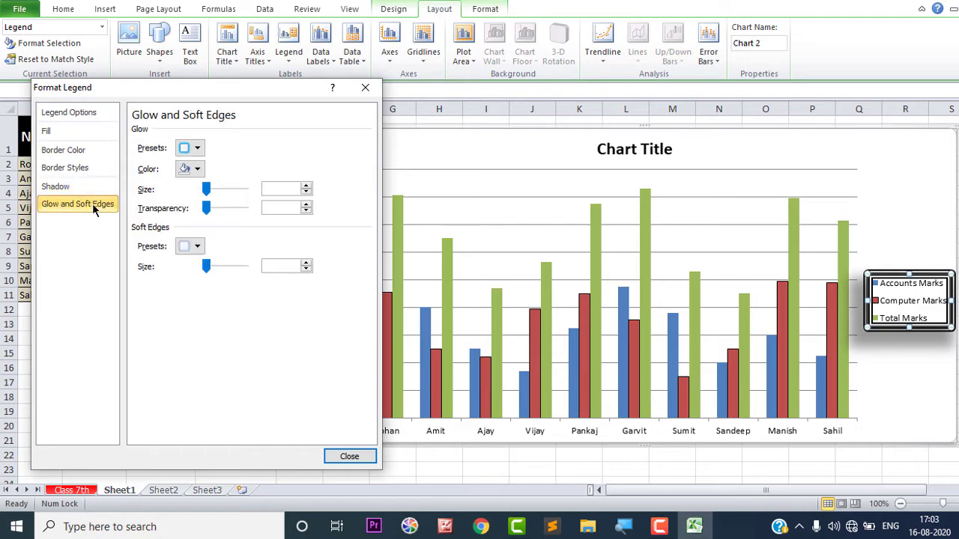
{"action": "left_click", "coordinate": [196, 149]}
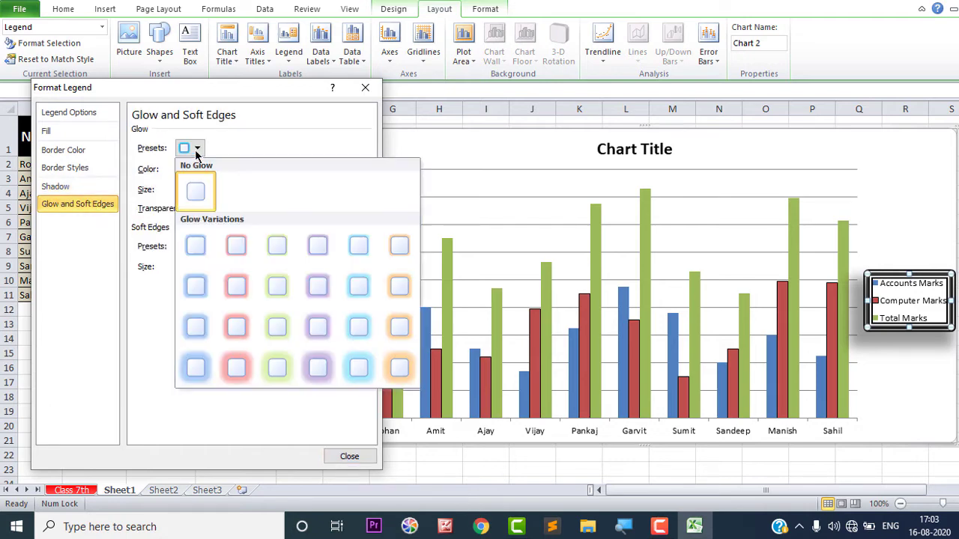
{"action": "left_click", "coordinate": [243, 327]}
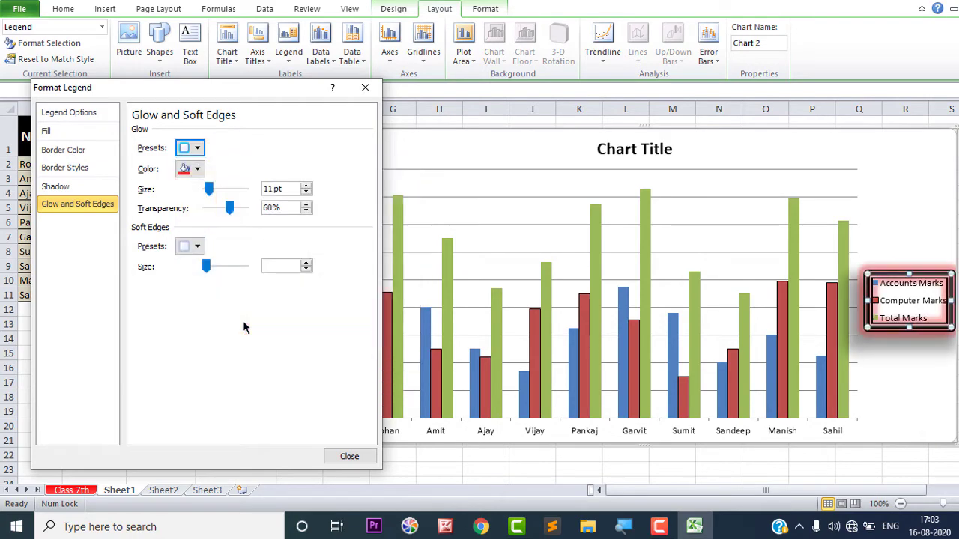
{"action": "left_click", "coordinate": [349, 456]}
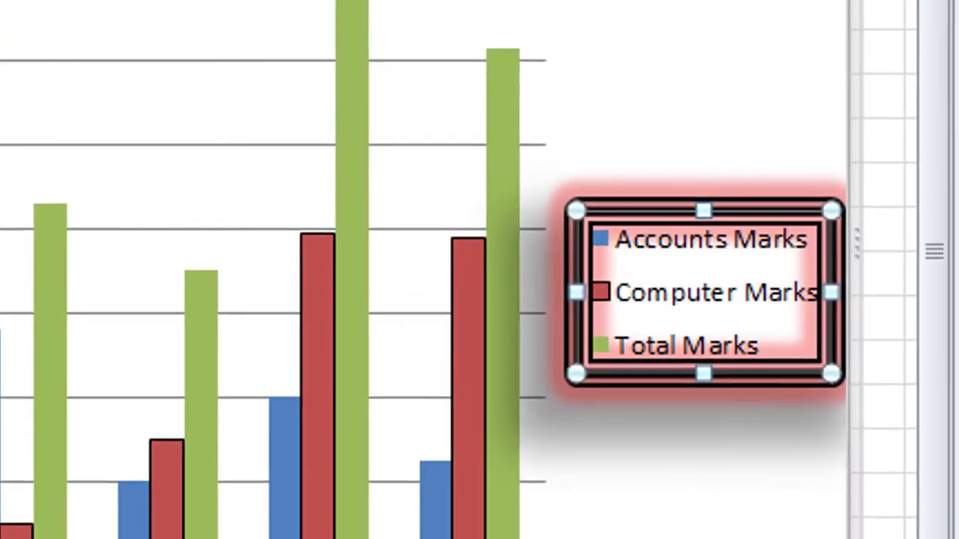
- Reset the legend's formatting to match the chart style
{"action": "left_click", "coordinate": [590, 157]}
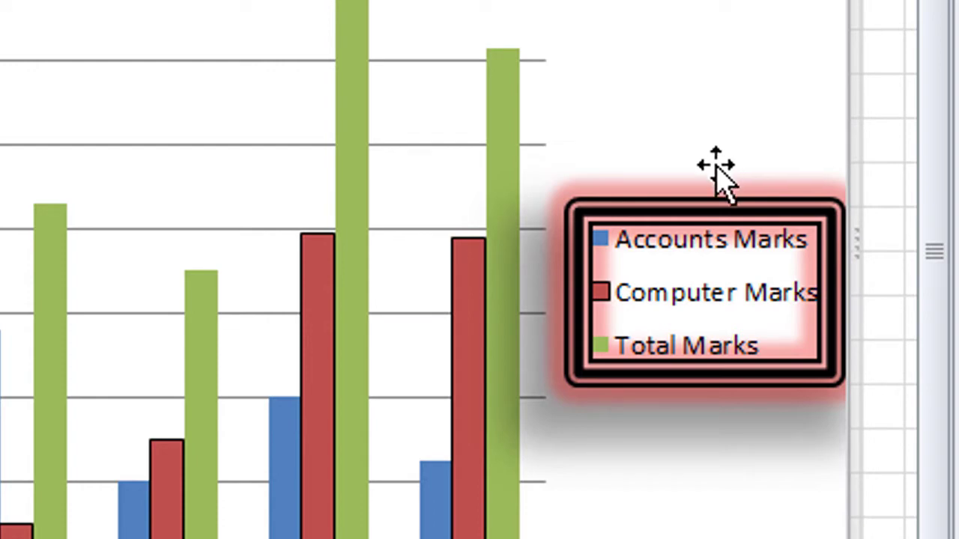
{"action": "right_click", "coordinate": [673, 218]}
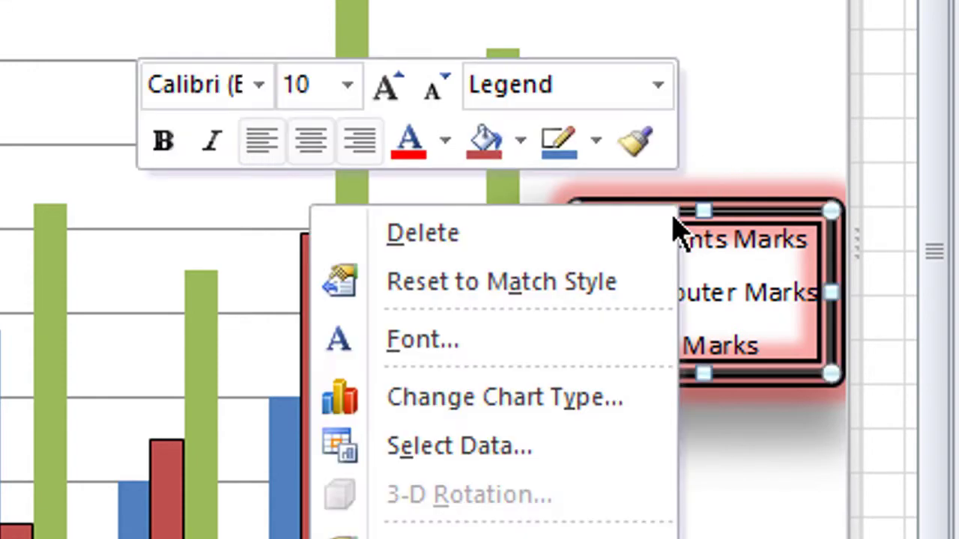
{"action": "left_click", "coordinate": [585, 288]}
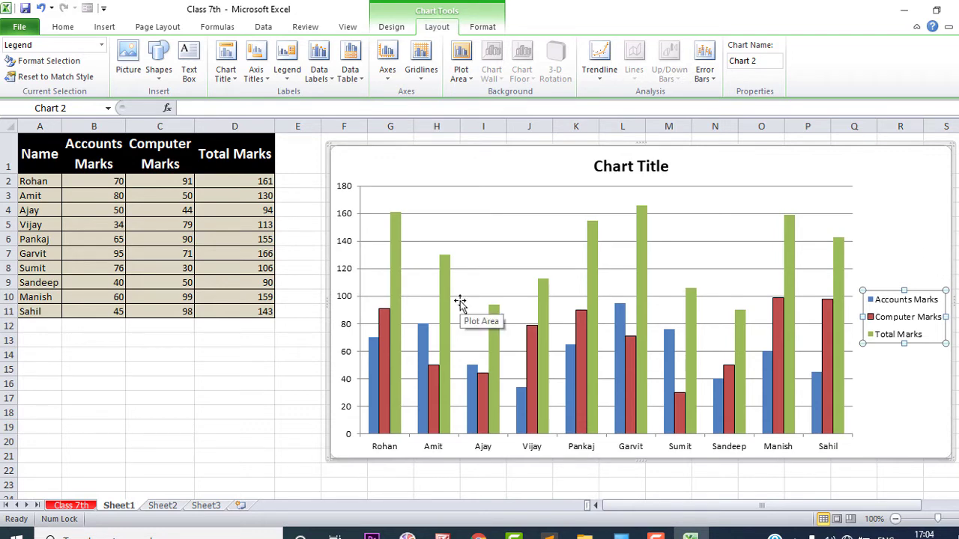
- Try solid and picture fills on the Total Marks columns, settling on a gradient fill
{"action": "double_click", "coordinate": [397, 273]}
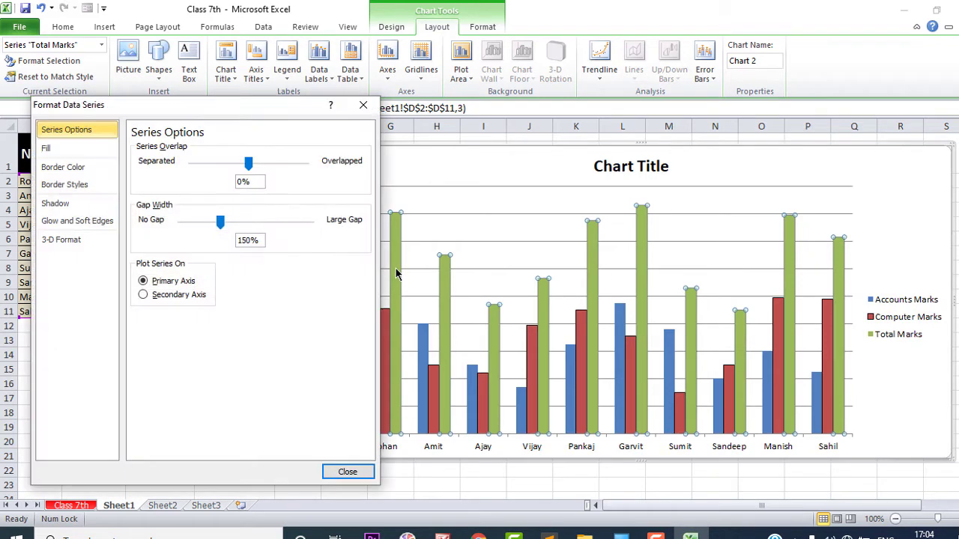
{"action": "left_click", "coordinate": [78, 156]}
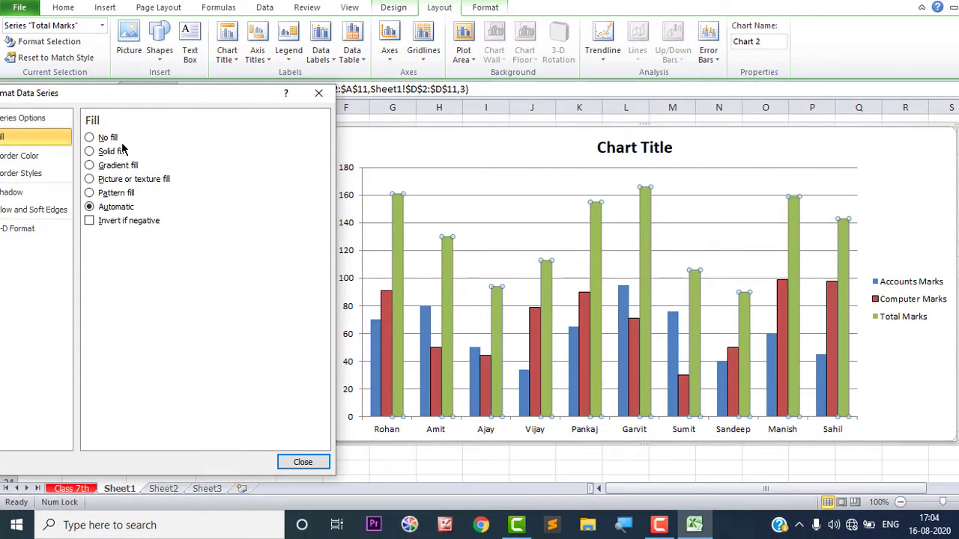
{"action": "left_click", "coordinate": [120, 152]}
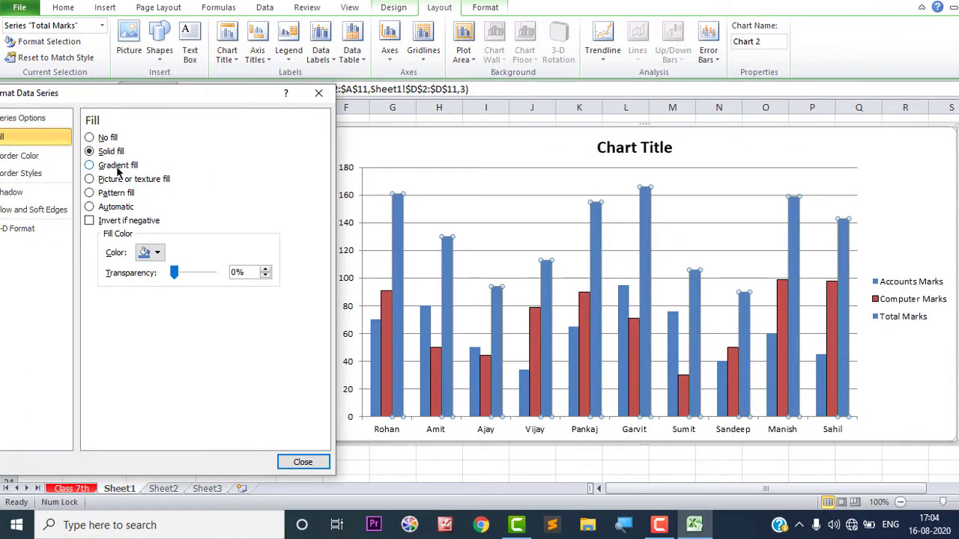
{"action": "left_click", "coordinate": [117, 166]}
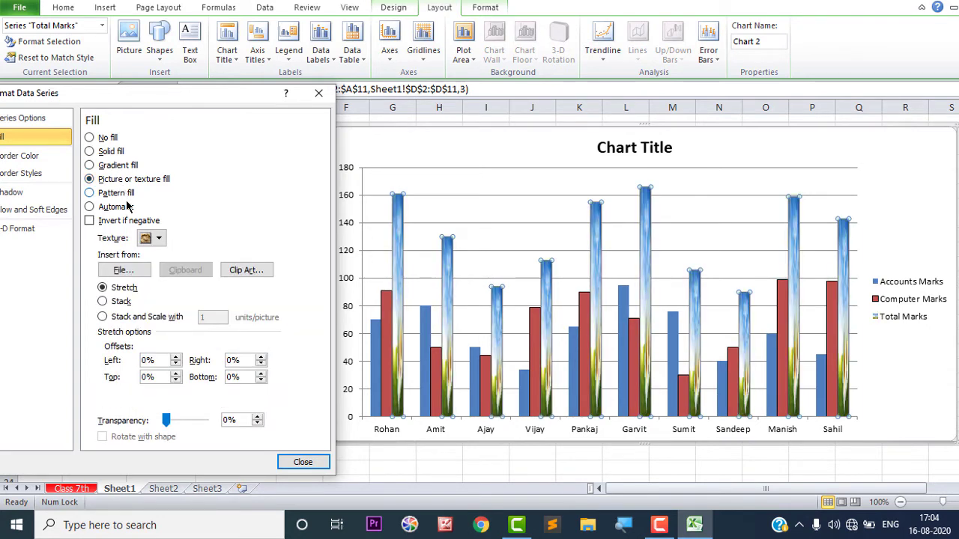
{"action": "left_click", "coordinate": [127, 207]}
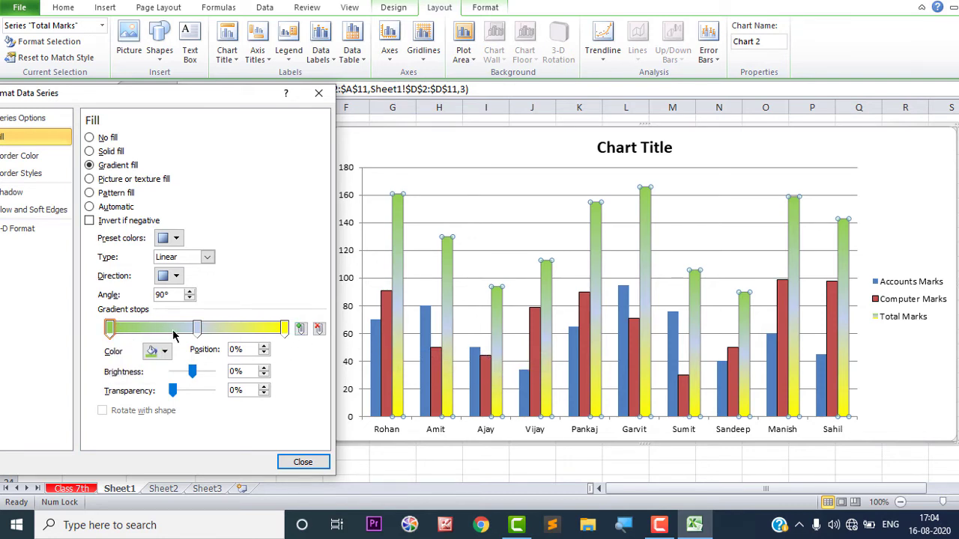
- Set the first gradient stop of the Total Marks fill, at 0%, to the standard blue
{"action": "left_click", "coordinate": [197, 334]}
{"action": "left_click", "coordinate": [285, 332]}
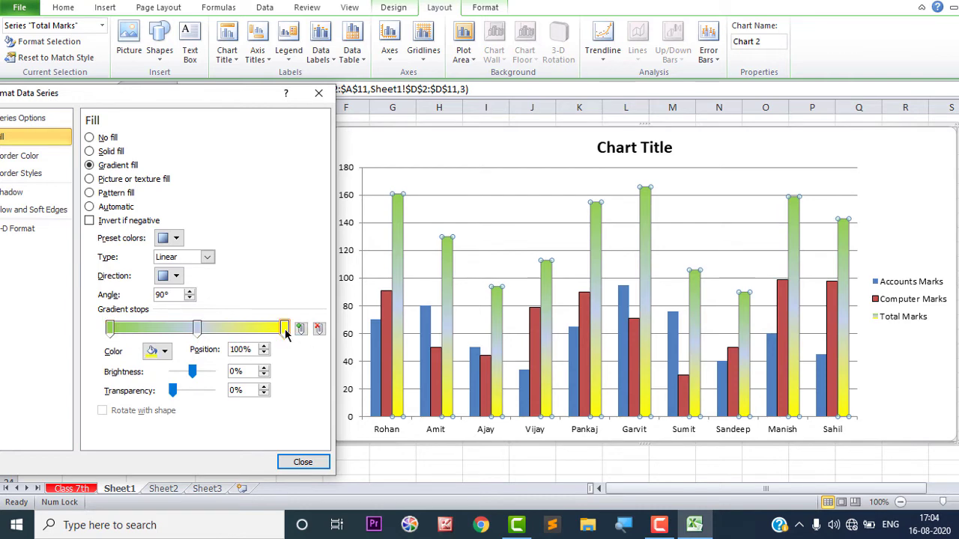
{"action": "left_click", "coordinate": [112, 329]}
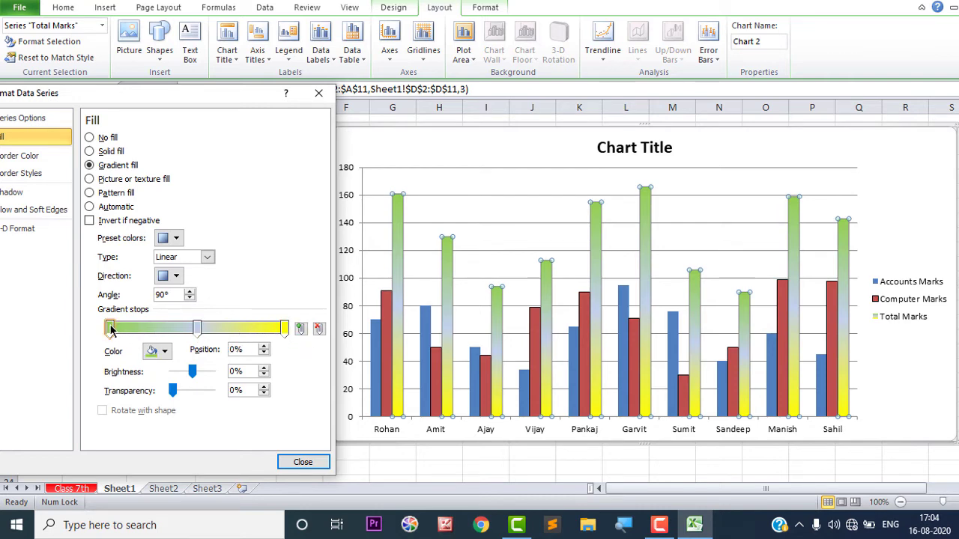
{"action": "left_click", "coordinate": [165, 351]}
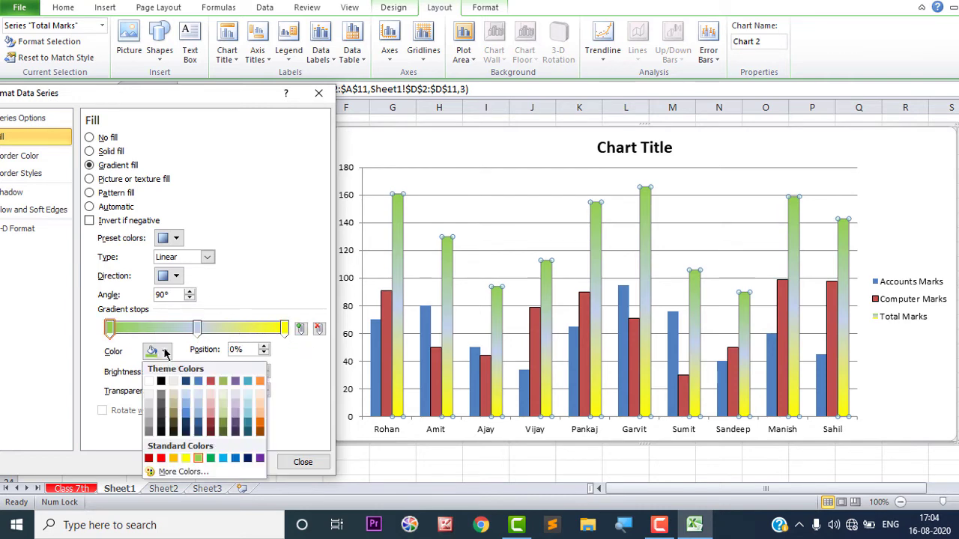
{"action": "left_click", "coordinate": [235, 458]}
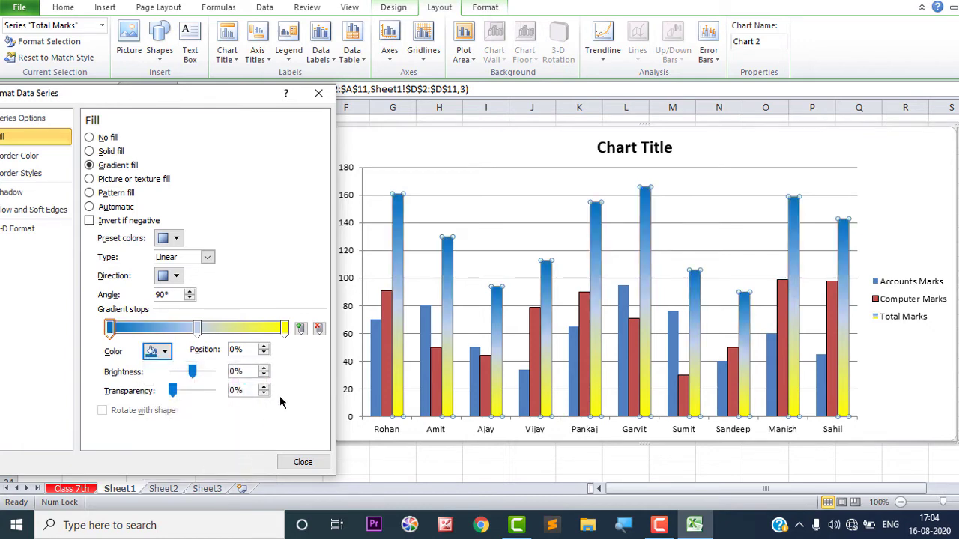
- Color the middle gradient stop at 50% white and the last stop at 100% theme red
{"action": "left_click", "coordinate": [196, 332]}
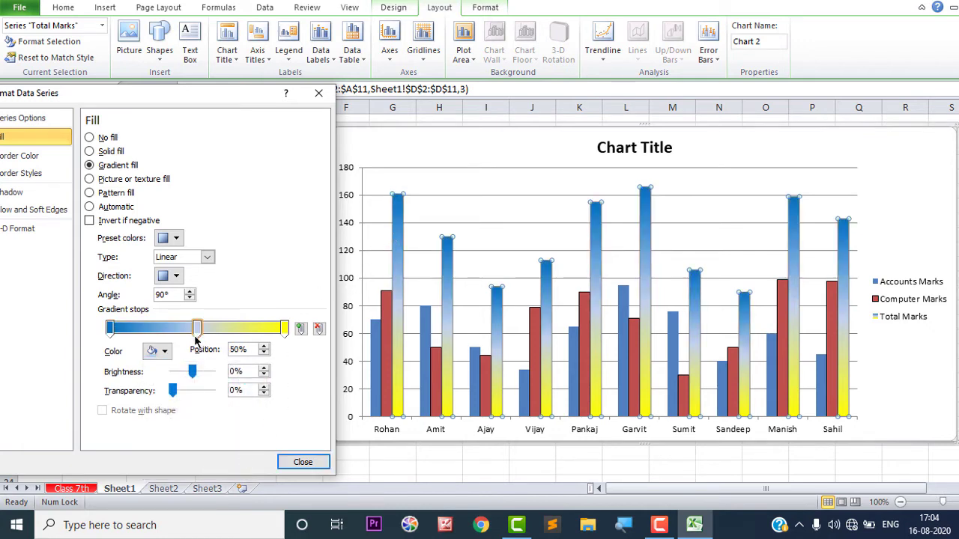
{"action": "left_click", "coordinate": [156, 351]}
{"action": "left_click", "coordinate": [147, 383]}
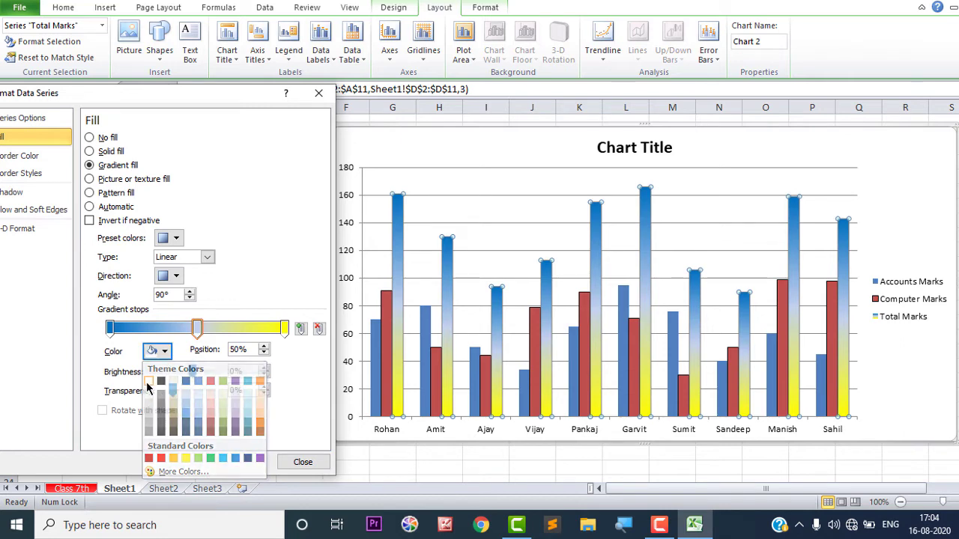
{"action": "left_click", "coordinate": [285, 328]}
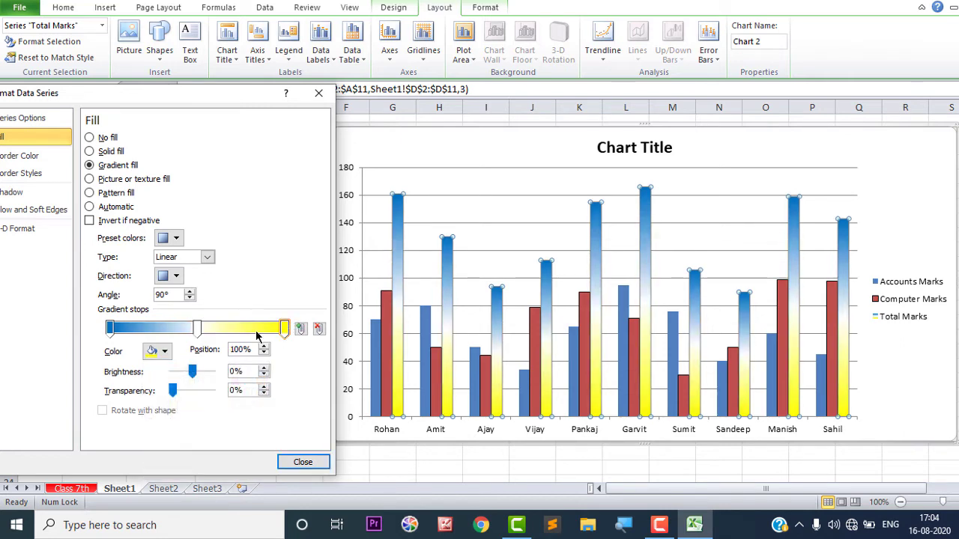
{"action": "left_click", "coordinate": [166, 351]}
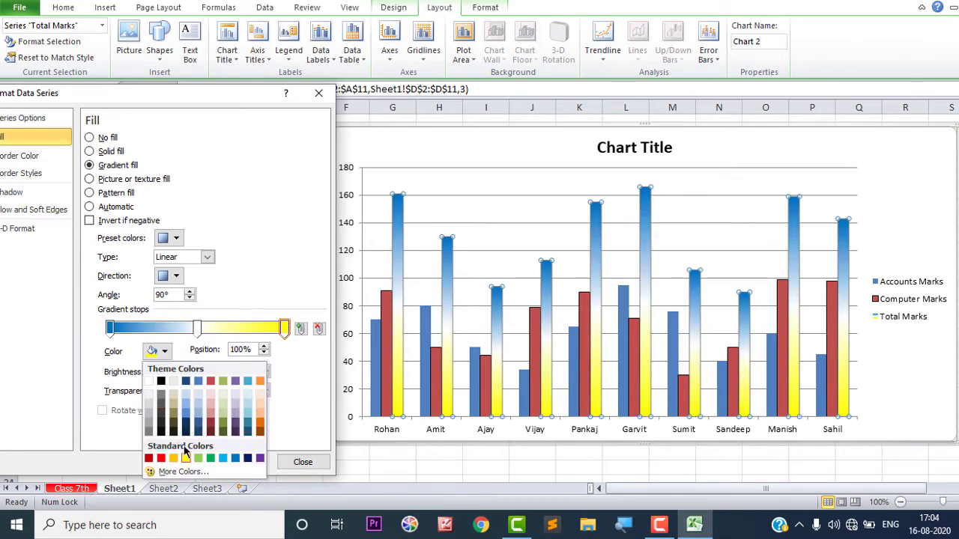
{"action": "left_click", "coordinate": [211, 382]}
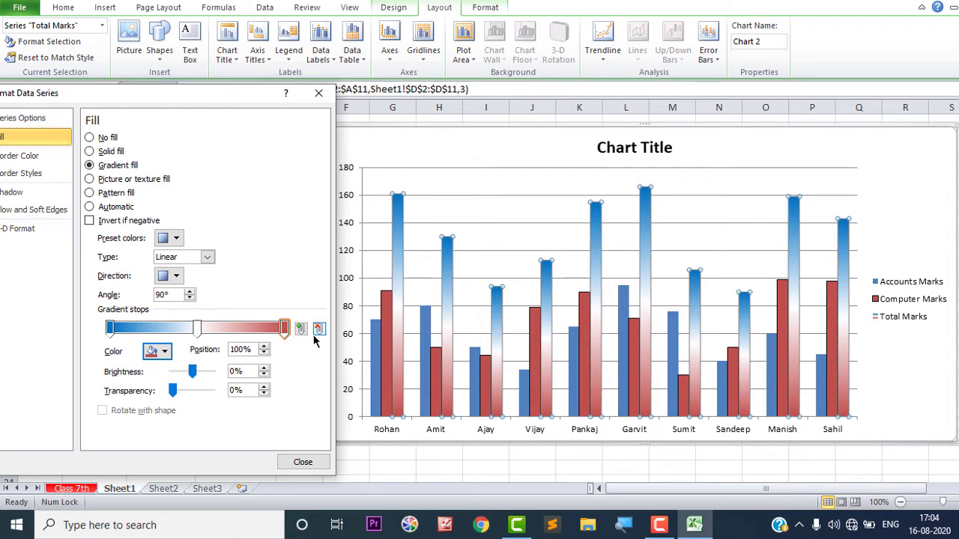
- Remove the middle gradient stop and add a replacement stop at 50% in white
{"action": "left_click", "coordinate": [196, 327]}
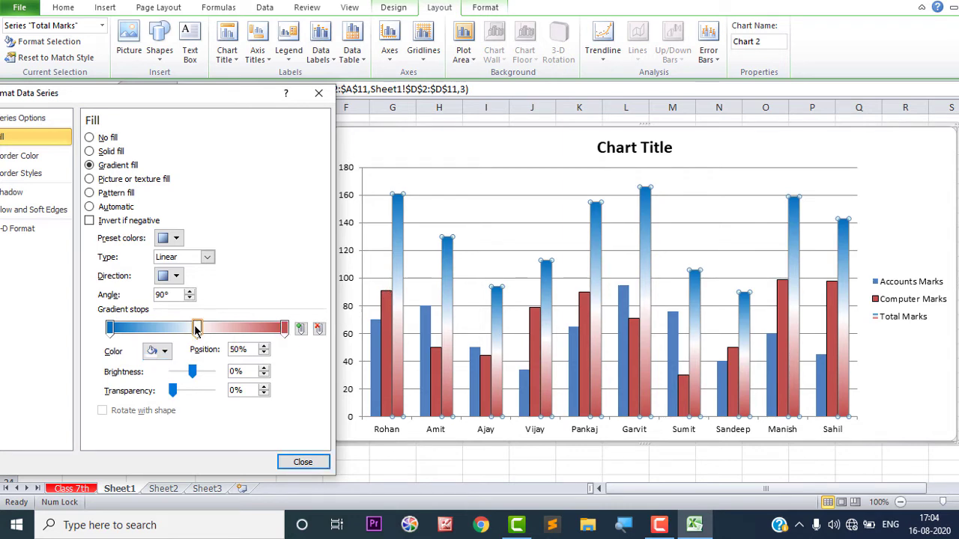
{"action": "left_click", "coordinate": [319, 334]}
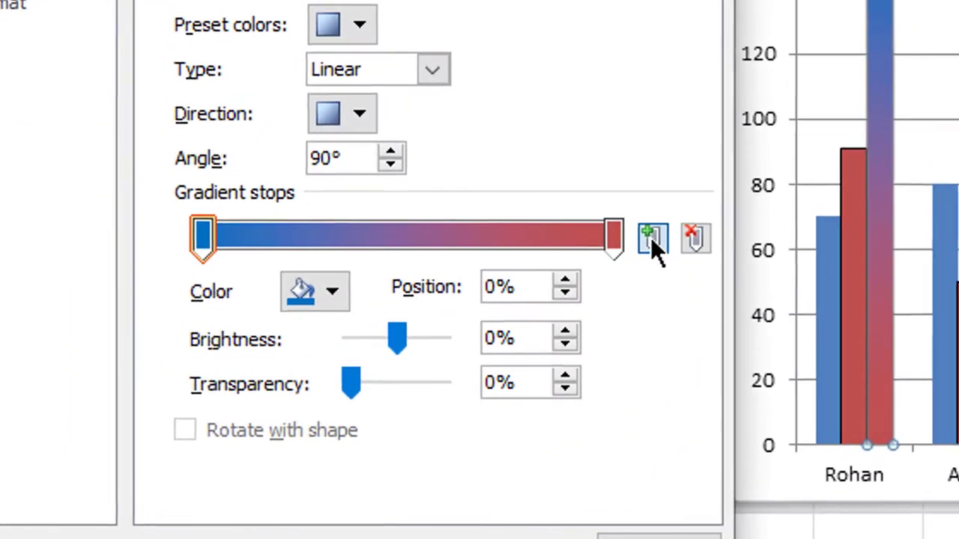
{"action": "left_click", "coordinate": [299, 329]}
{"action": "left_click", "coordinate": [341, 291]}
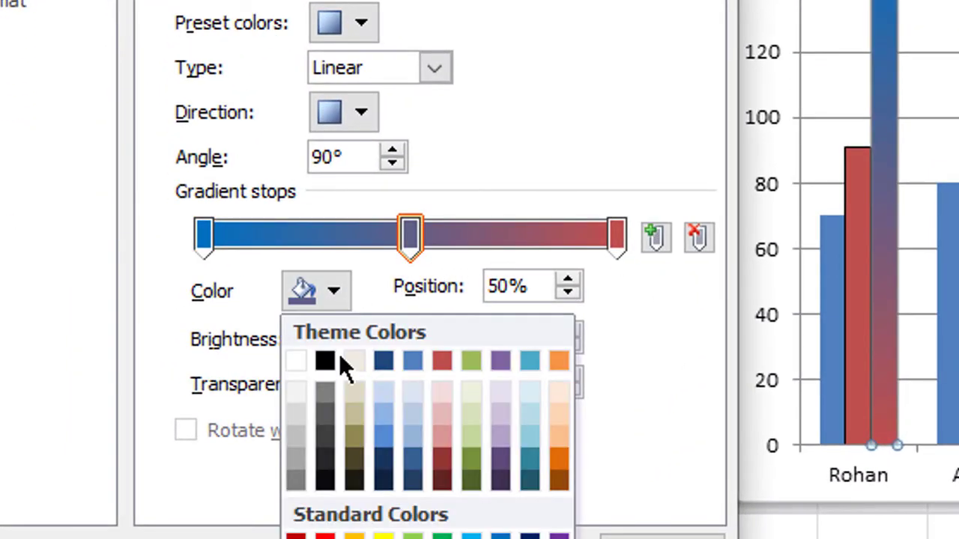
{"action": "left_click", "coordinate": [298, 363]}
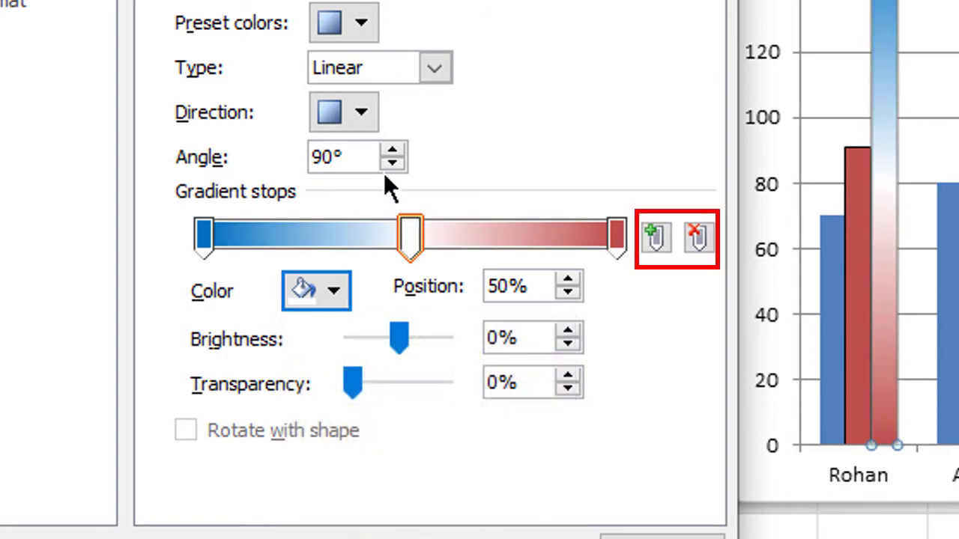
- Try the radial, rectangular and path gradient types on the Total Marks columns and return to linear
{"action": "left_click", "coordinate": [433, 69]}
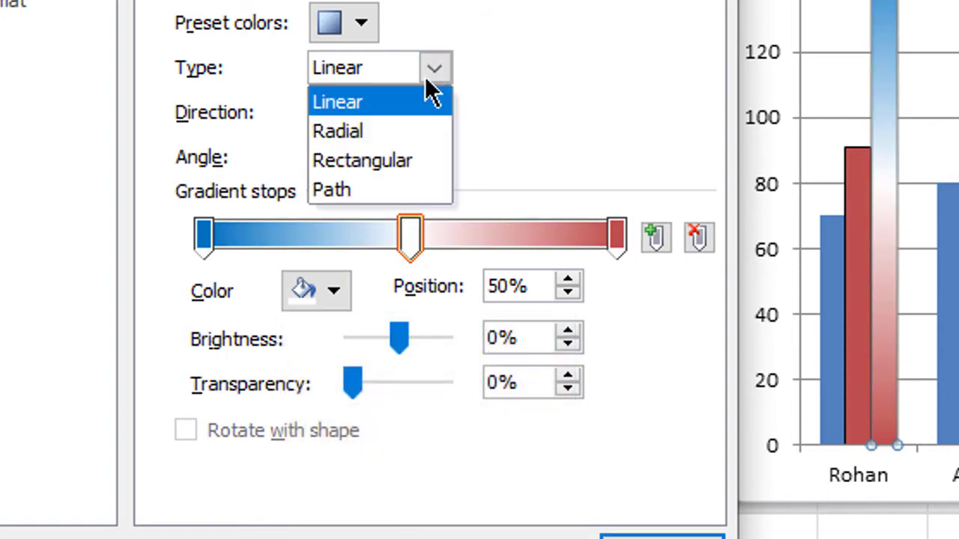
{"action": "left_click", "coordinate": [381, 129]}
{"action": "left_click", "coordinate": [433, 69]}
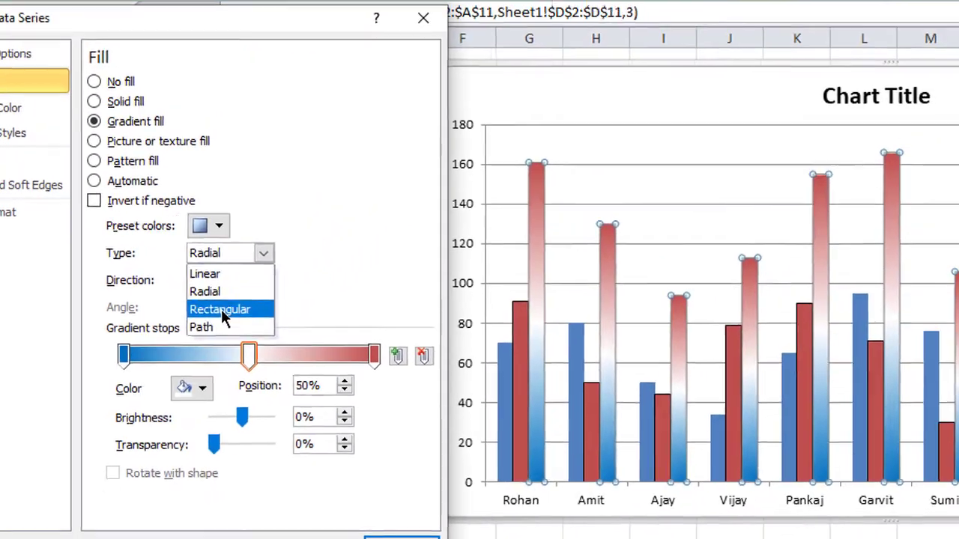
{"action": "left_click", "coordinate": [221, 309]}
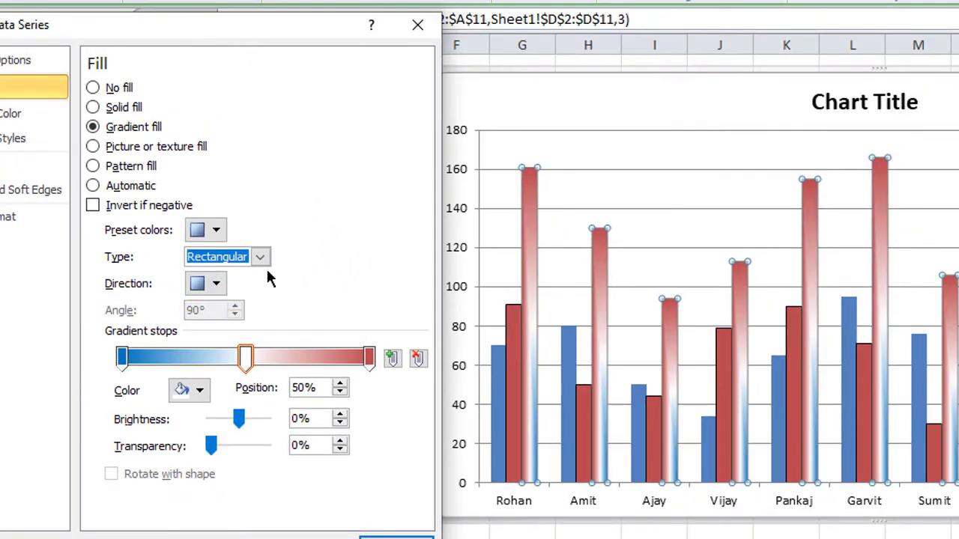
{"action": "left_click", "coordinate": [259, 257]}
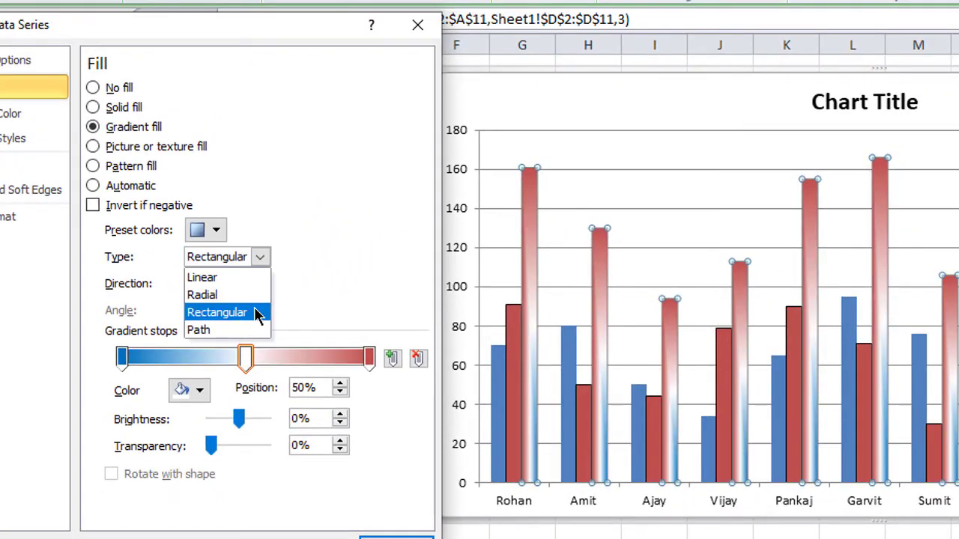
{"action": "left_click", "coordinate": [227, 328]}
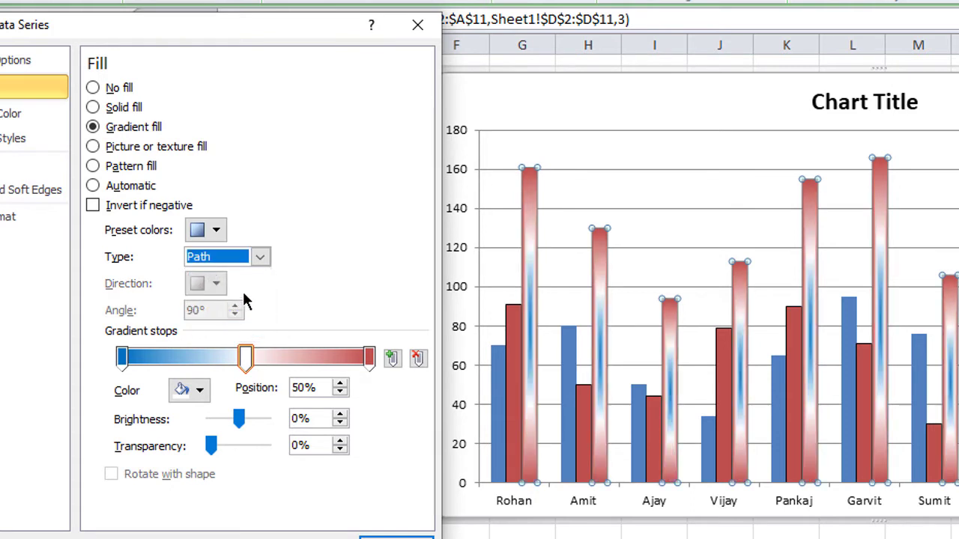
{"action": "left_click", "coordinate": [259, 258]}
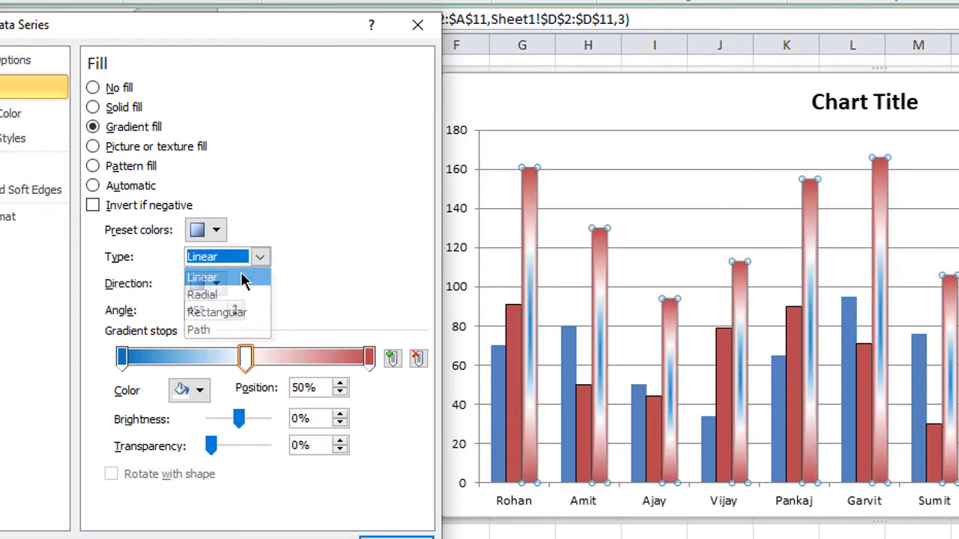
{"action": "left_click", "coordinate": [247, 276]}
- Apply the top-to-bottom linear gradient direction and set the gradient angle to 180°
{"action": "left_click", "coordinate": [216, 285]}
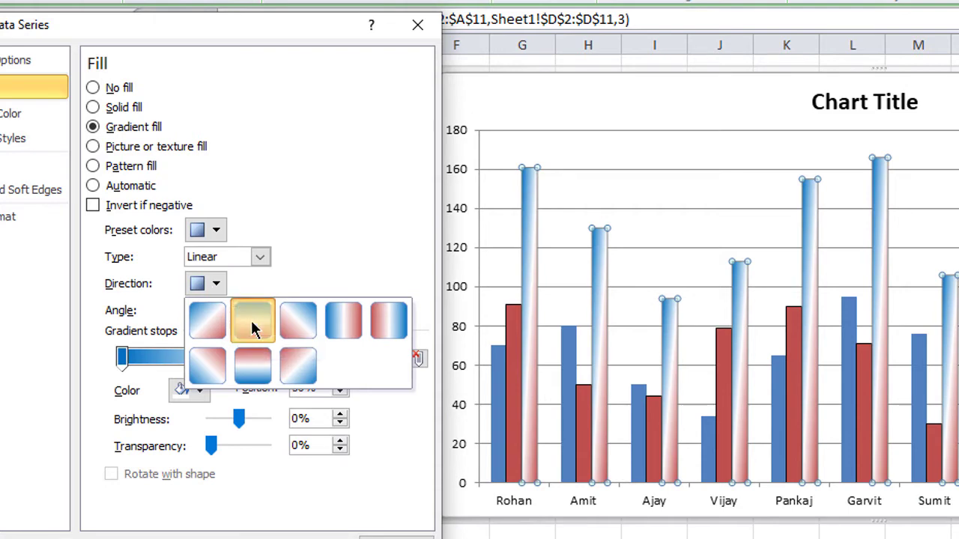
{"action": "left_click", "coordinate": [253, 328]}
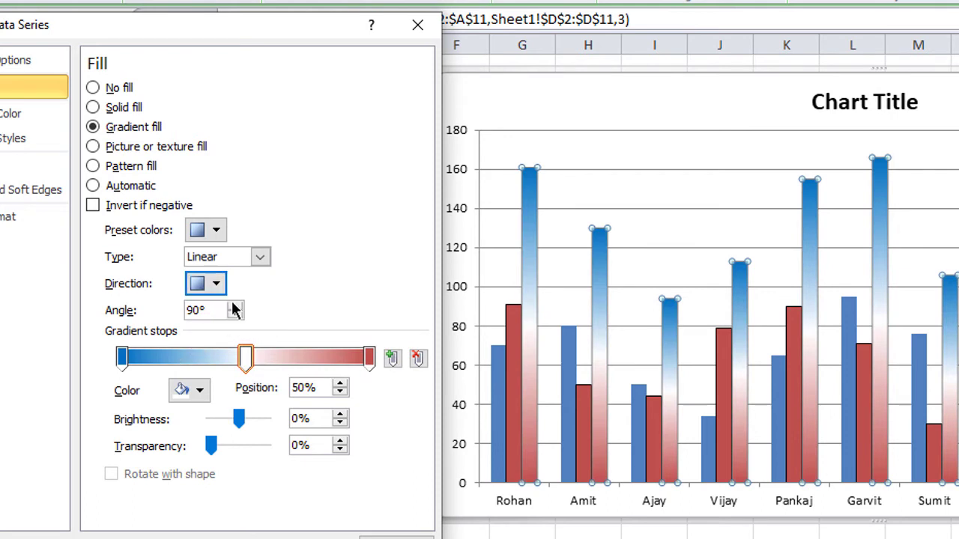
{"action": "left_click_drag", "start_coordinate": [203, 310], "coordinate": [168, 313]}
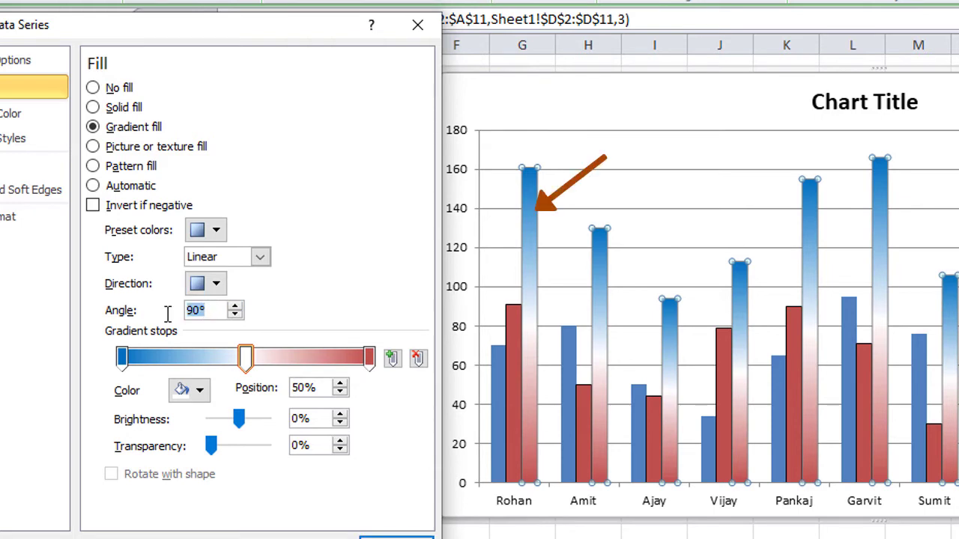
{"action": "type", "text": "180"}
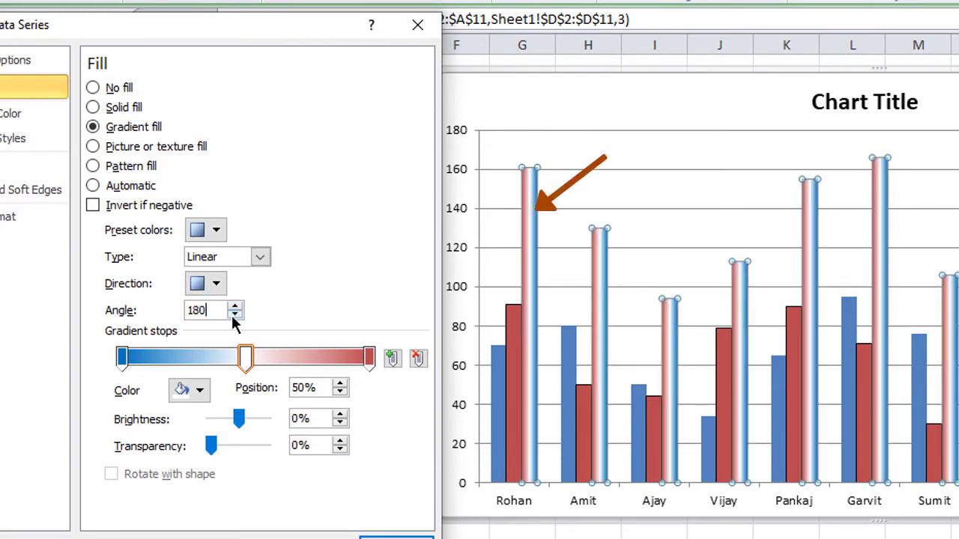
- Try progressively larger linear gradient angles on the Total Marks columns, from 180° up to 359.9°
{"action": "left_click_drag", "start_coordinate": [208, 310], "coordinate": [146, 311]}
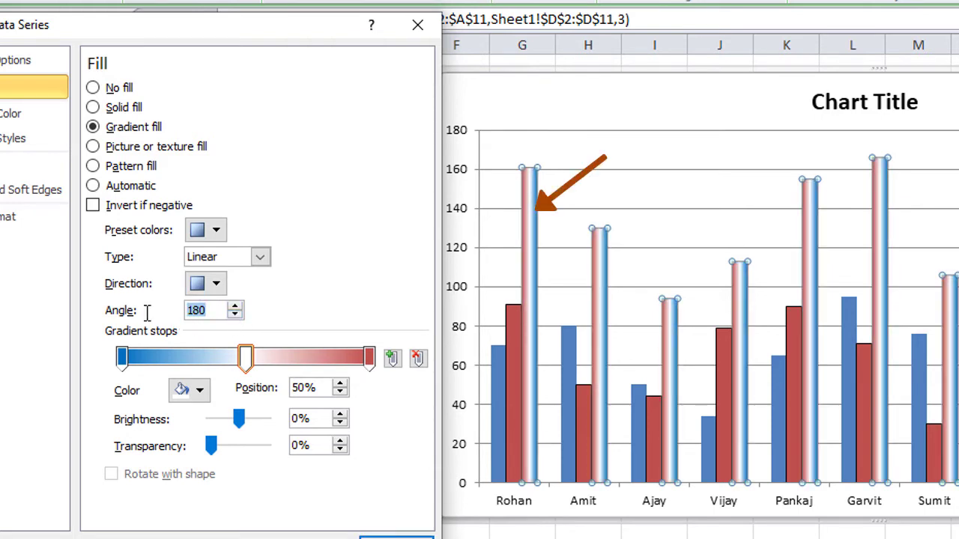
{"action": "left_click", "coordinate": [235, 307]}
{"action": "left_click", "coordinate": [235, 308]}
{"action": "left_click", "coordinate": [236, 307]}
{"action": "left_click", "coordinate": [235, 307]}
{"action": "left_click", "coordinate": [235, 308]}
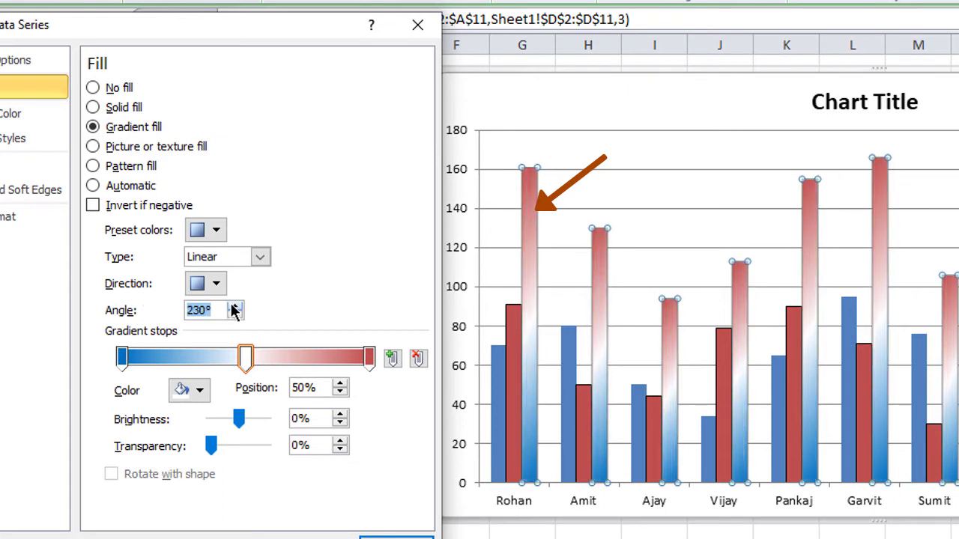
{"action": "left_click", "coordinate": [235, 307]}
{"action": "left_click", "coordinate": [235, 307]}
{"action": "left_click", "coordinate": [236, 307]}
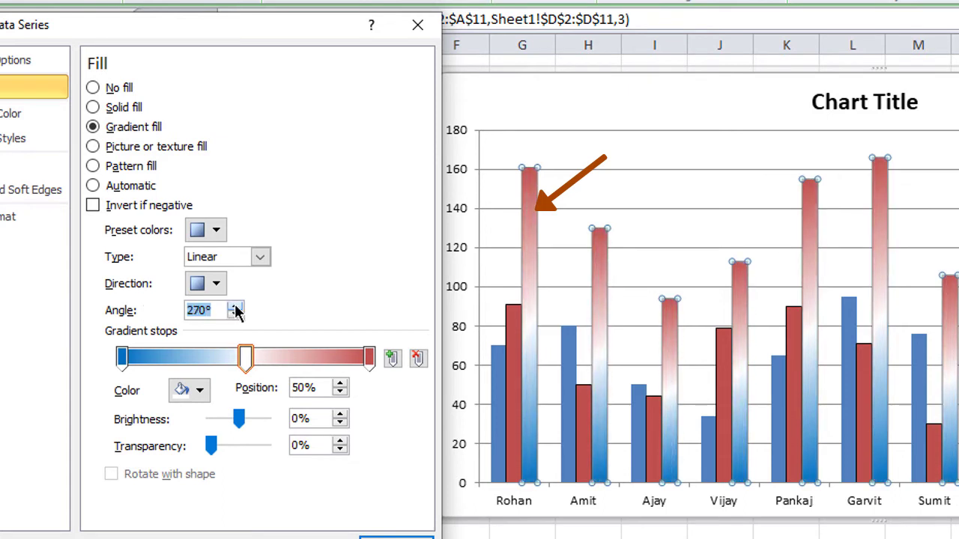
{"action": "left_click", "coordinate": [235, 307]}
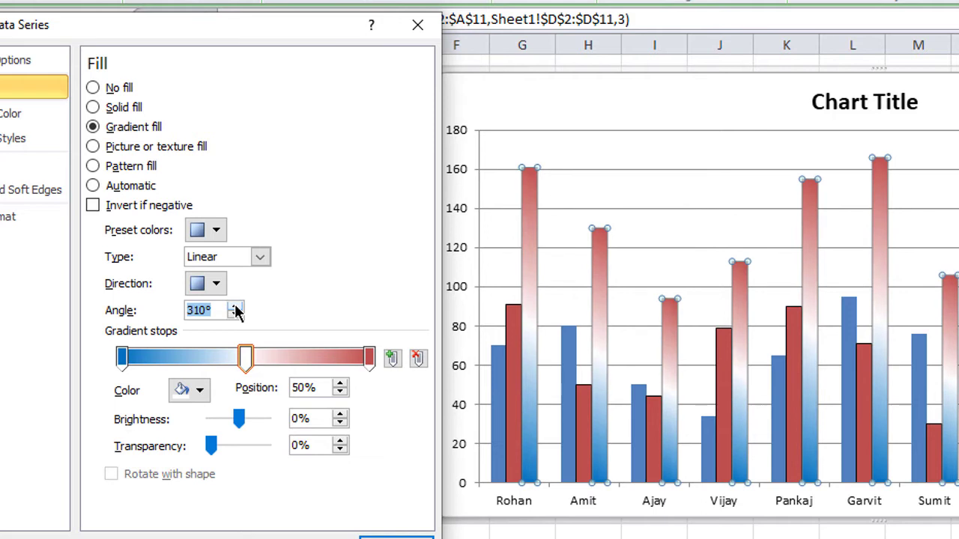
{"action": "left_click", "coordinate": [235, 307]}
{"action": "left_click", "coordinate": [235, 308]}
{"action": "left_click", "coordinate": [236, 307]}
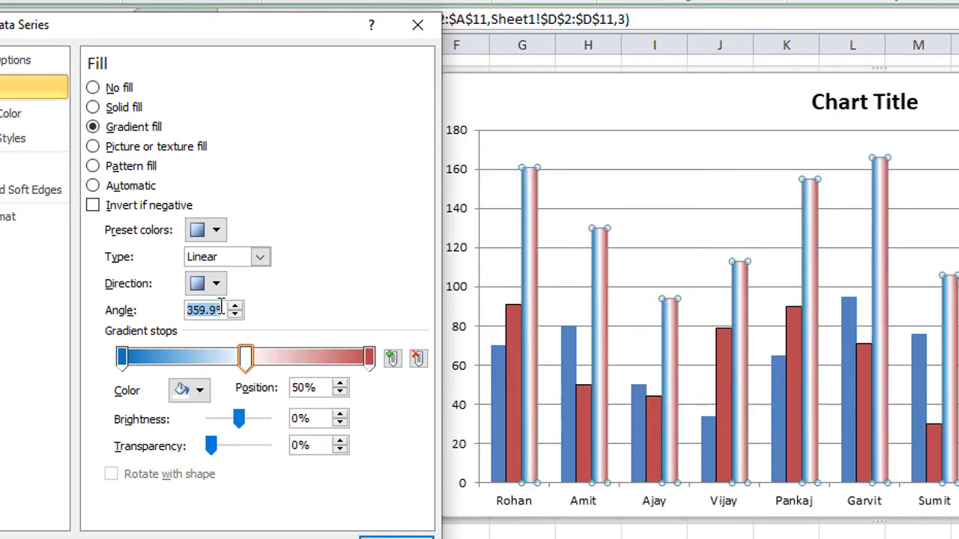
- Set the Total Marks gradient angle to 90° and finish formatting the series
{"action": "type", "text": "90"}
{"action": "key", "text": "Tab"}
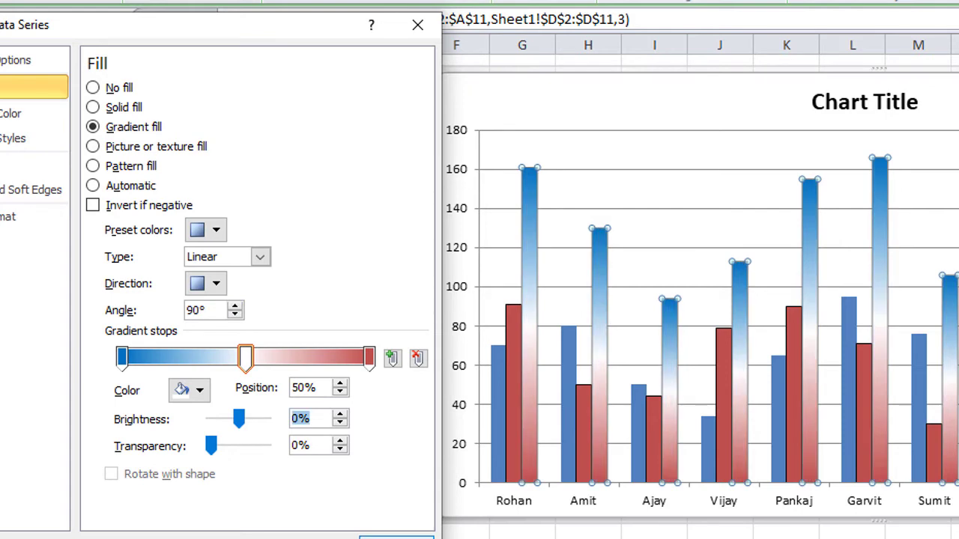
{"action": "left_click", "coordinate": [396, 537]}
- Review the border color, border style, shadow, and glow and soft edges settings available for the Total Marks series
{"action": "double_click", "coordinate": [532, 247]}
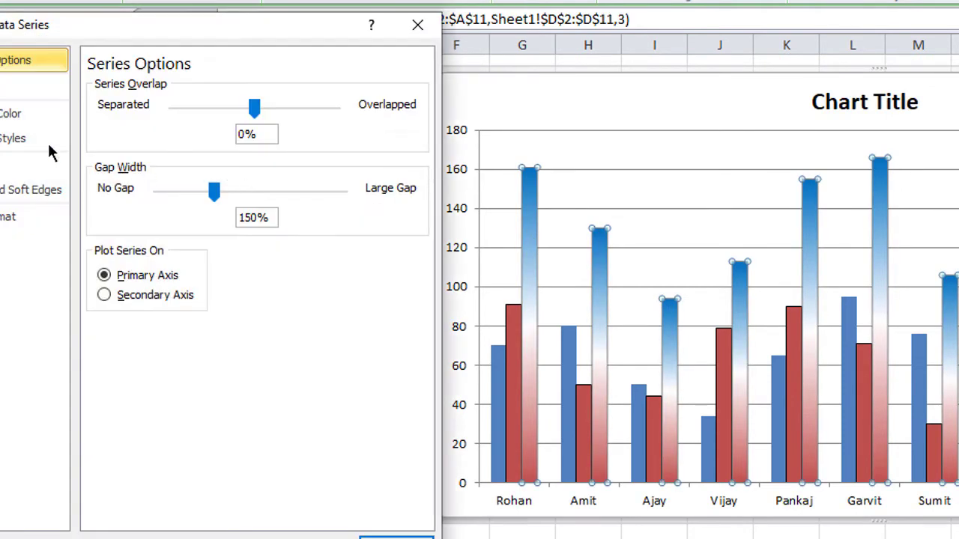
{"action": "left_click_drag", "start_coordinate": [126, 36], "coordinate": [180, 45]}
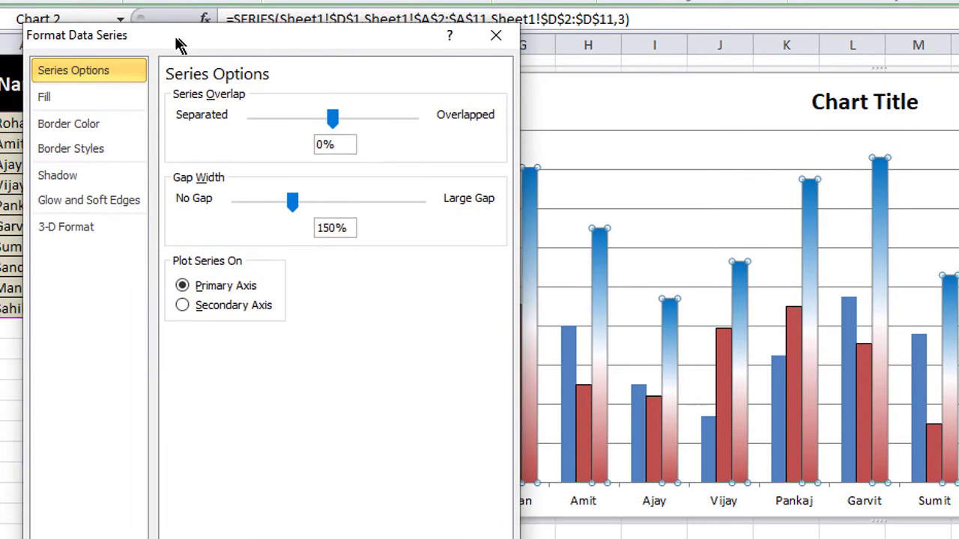
{"action": "left_click", "coordinate": [87, 125]}
{"action": "left_click", "coordinate": [65, 154]}
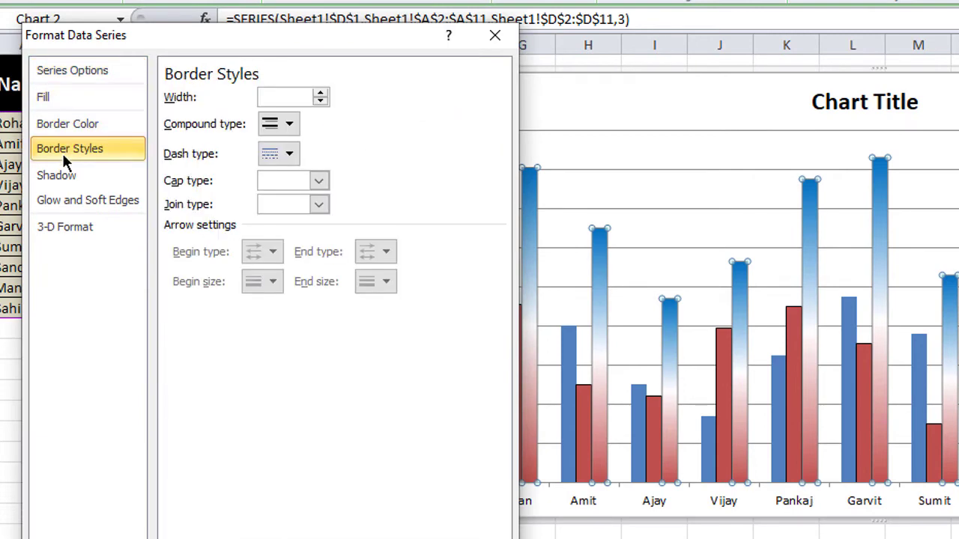
{"action": "left_click", "coordinate": [69, 178]}
{"action": "left_click", "coordinate": [74, 201]}
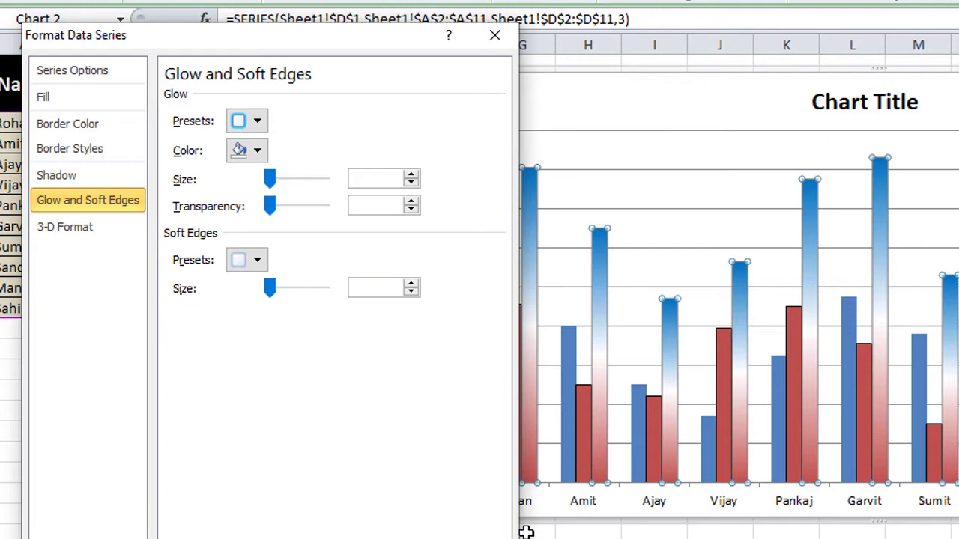
{"action": "left_click", "coordinate": [489, 538]}
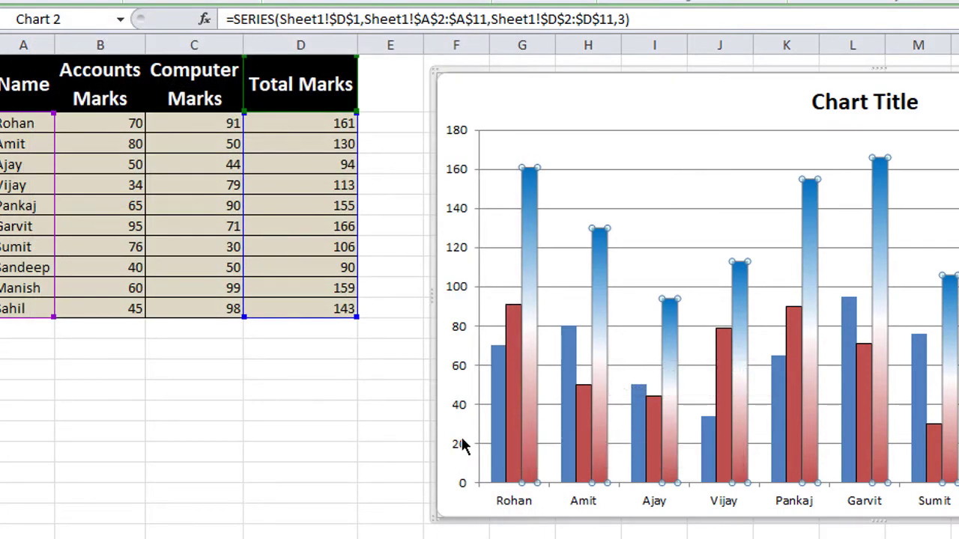
- Try showing the horizontal axis categories in reverse order, and restore the normal order
{"action": "double_click", "coordinate": [664, 507]}
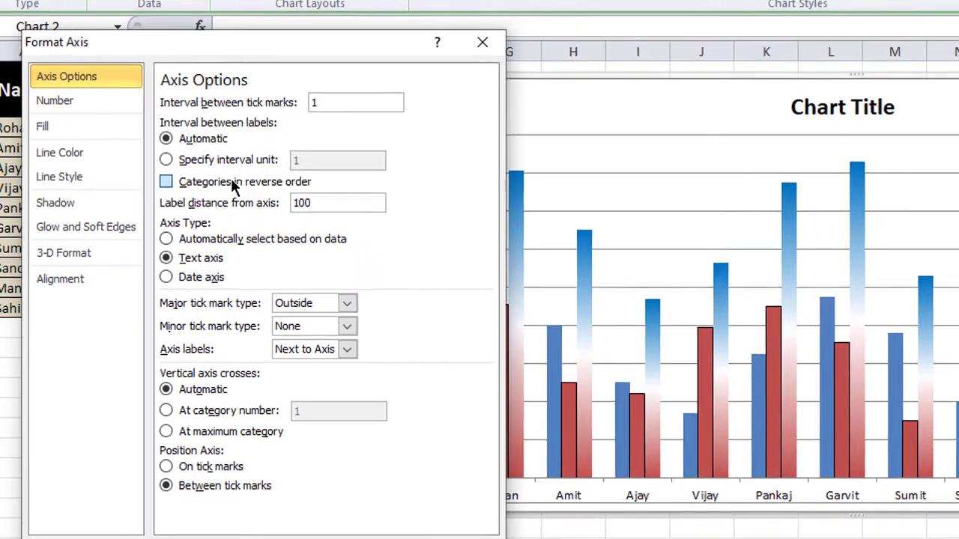
{"action": "left_click", "coordinate": [242, 182]}
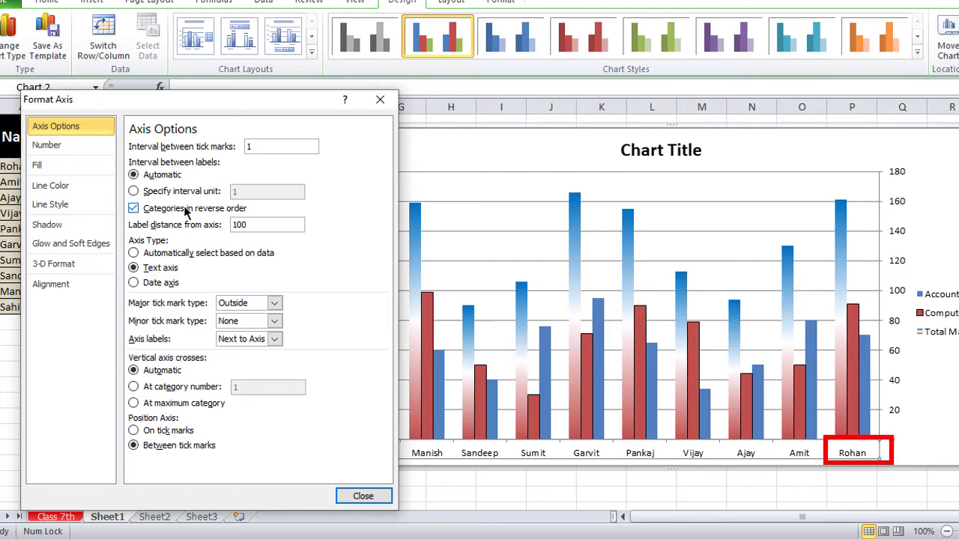
{"action": "left_click", "coordinate": [187, 213]}
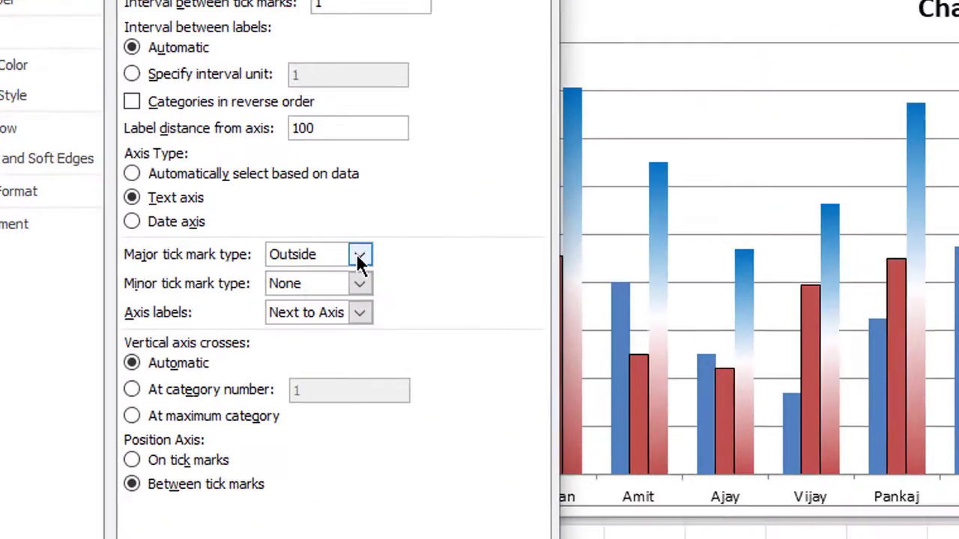
- Try Inside major and Cross minor tick marks on the horizontal axis, restoring them to Outside and None
{"action": "left_click", "coordinate": [274, 303]}
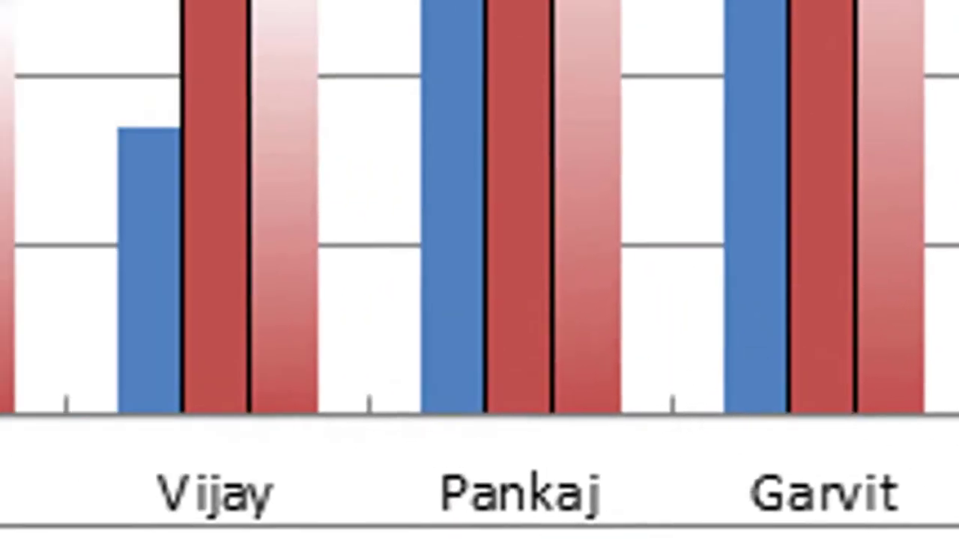
{"action": "left_click", "coordinate": [367, 85]}
{"action": "left_click", "coordinate": [470, 450]}
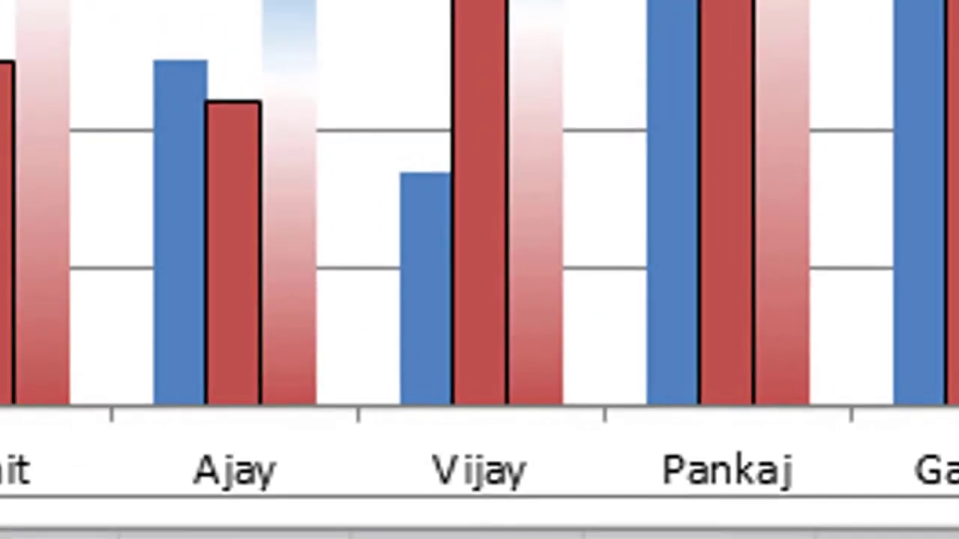
{"action": "left_click", "coordinate": [231, 190]}
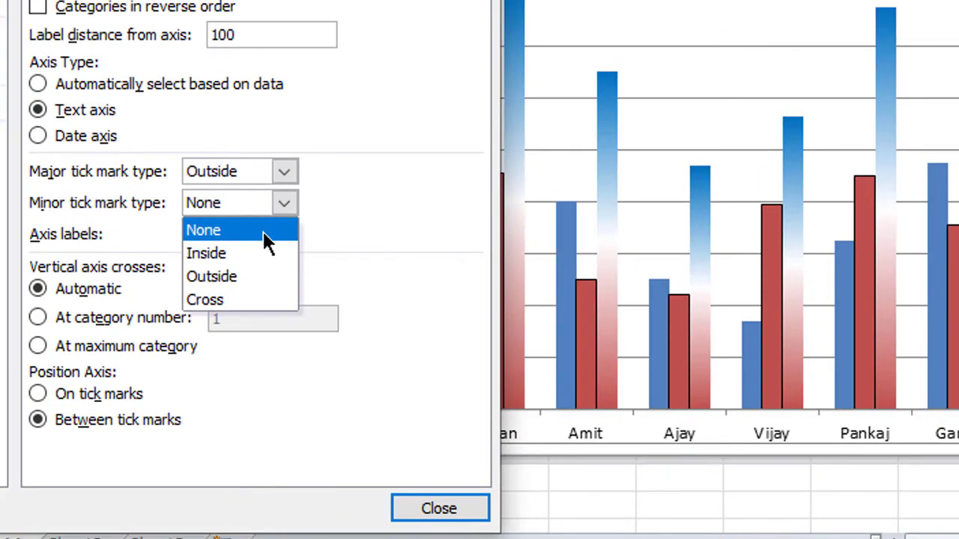
{"action": "left_click", "coordinate": [216, 299]}
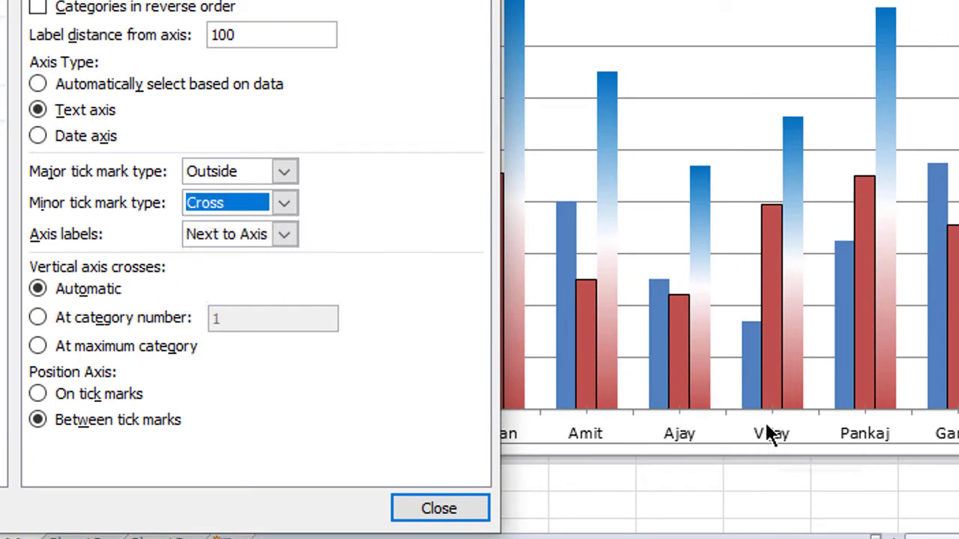
{"action": "left_click", "coordinate": [269, 204]}
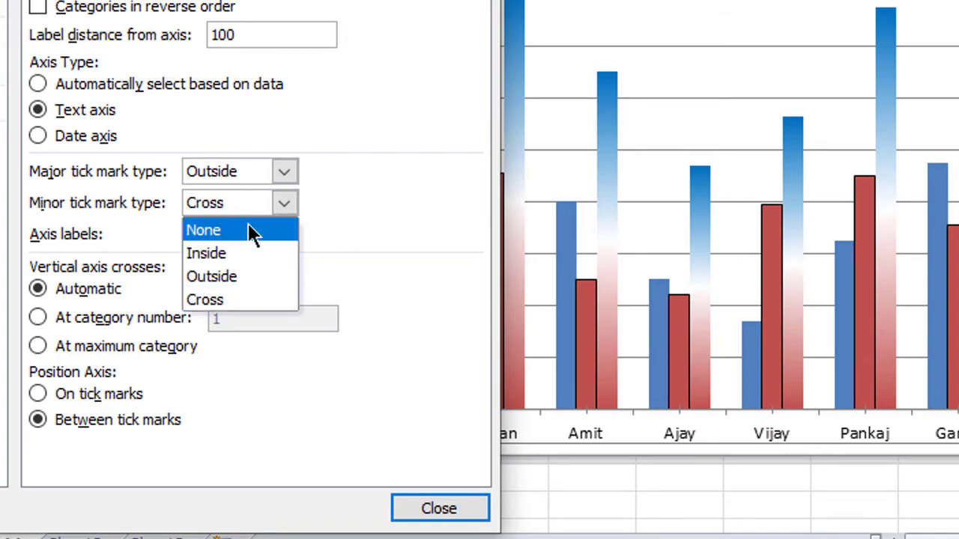
{"action": "left_click", "coordinate": [251, 233]}
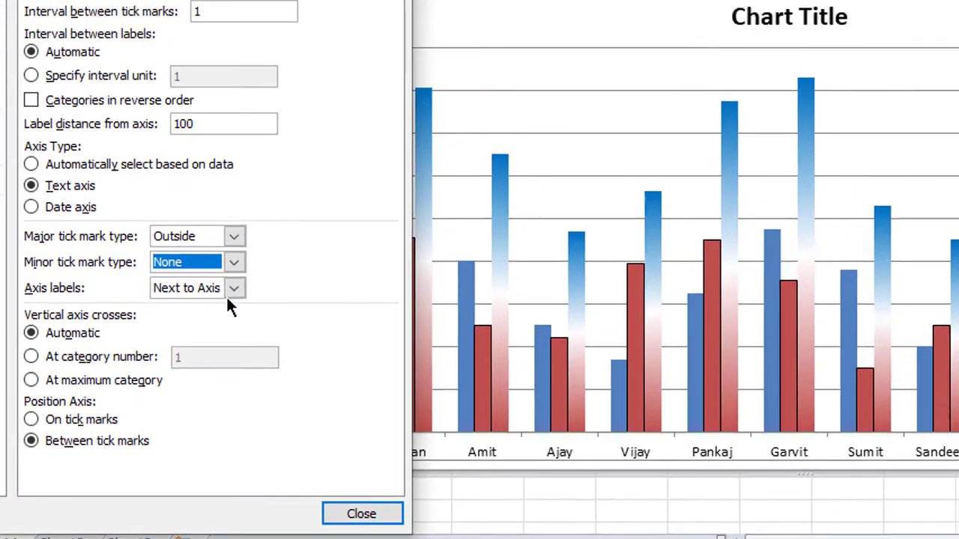
- Try the High and Low label positions on the horizontal axis, return to Next to Axis and close the axis formatting
{"action": "left_click", "coordinate": [284, 236]}
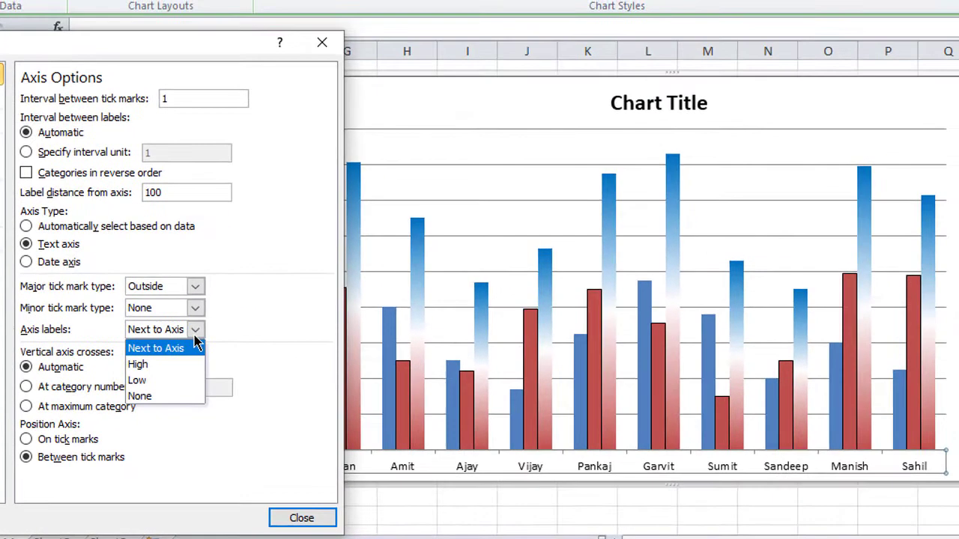
{"action": "left_click", "coordinate": [179, 363]}
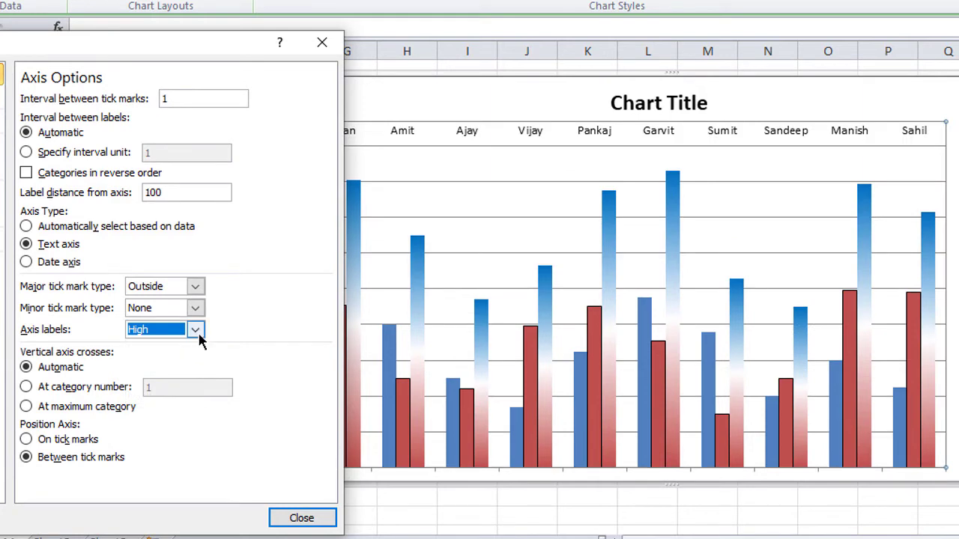
{"action": "left_click", "coordinate": [196, 332]}
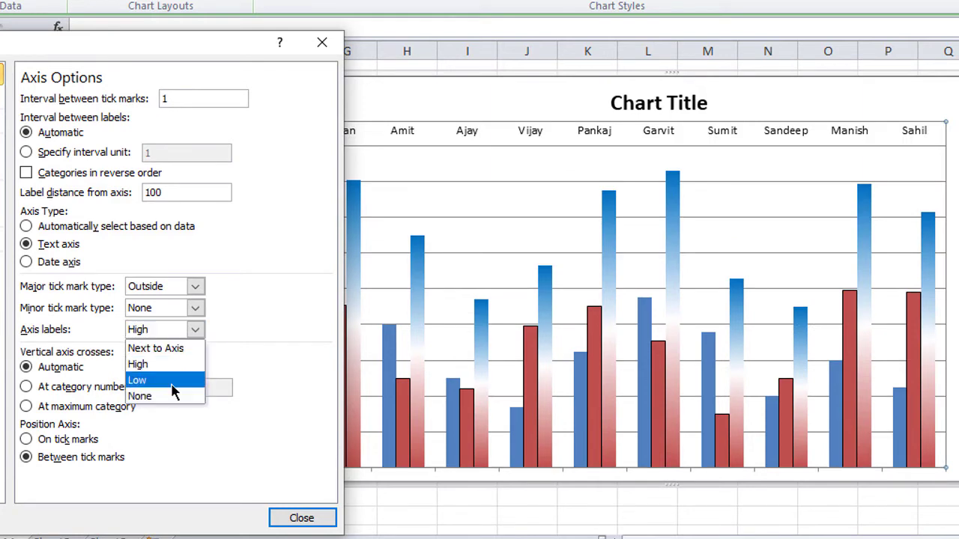
{"action": "left_click", "coordinate": [171, 382]}
{"action": "left_click", "coordinate": [195, 330]}
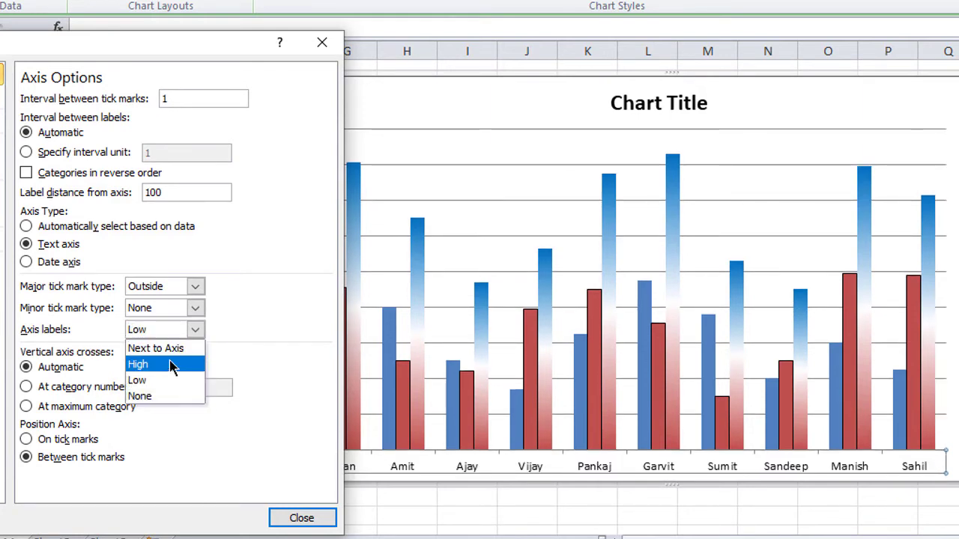
{"action": "left_click", "coordinate": [174, 351]}
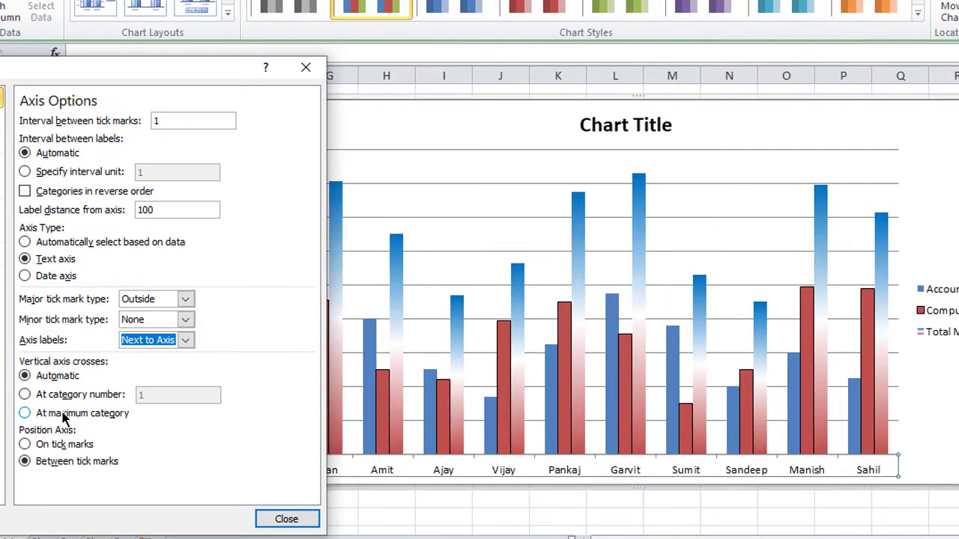
{"action": "left_click", "coordinate": [62, 420]}
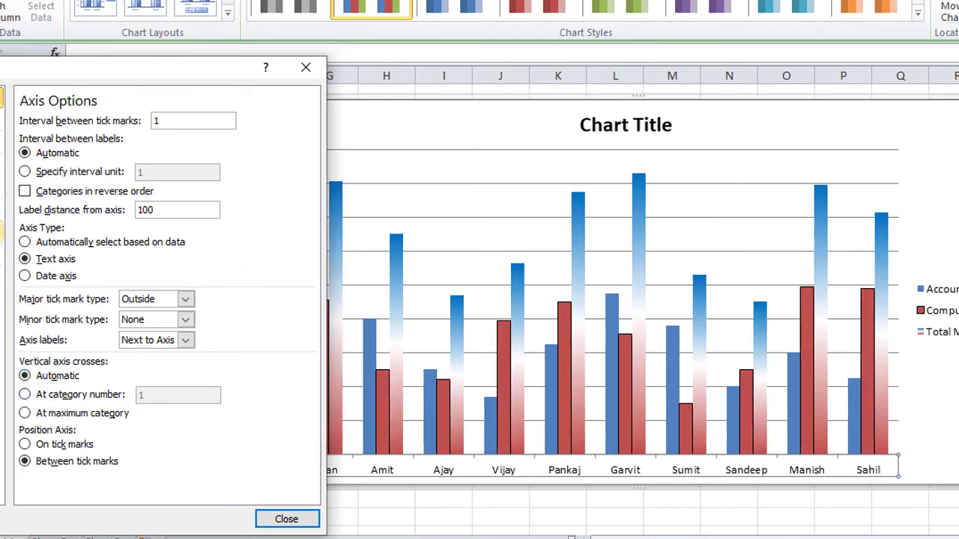
{"action": "left_click", "coordinate": [297, 519]}
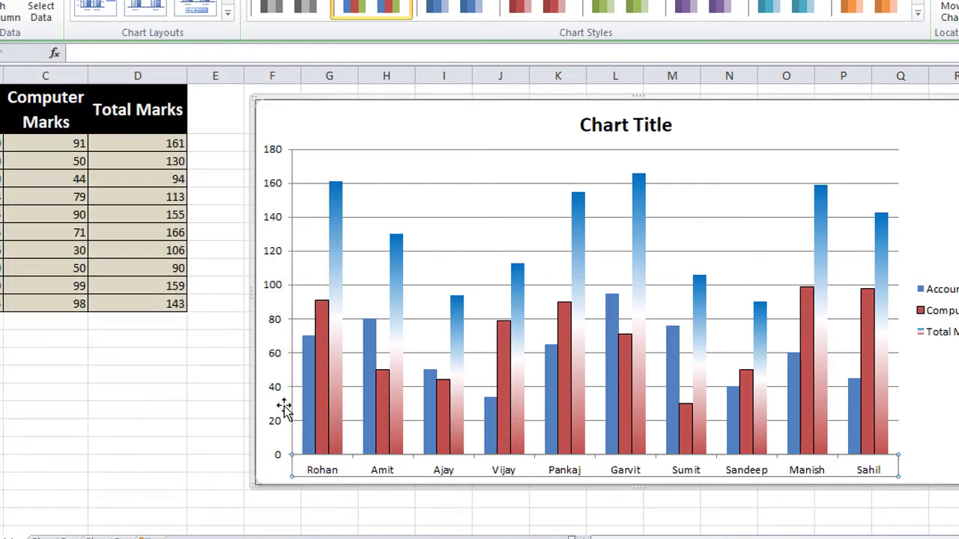
- Set a fixed minimum of 20 for the chart's vertical value axis
{"action": "right_click", "coordinate": [279, 319]}
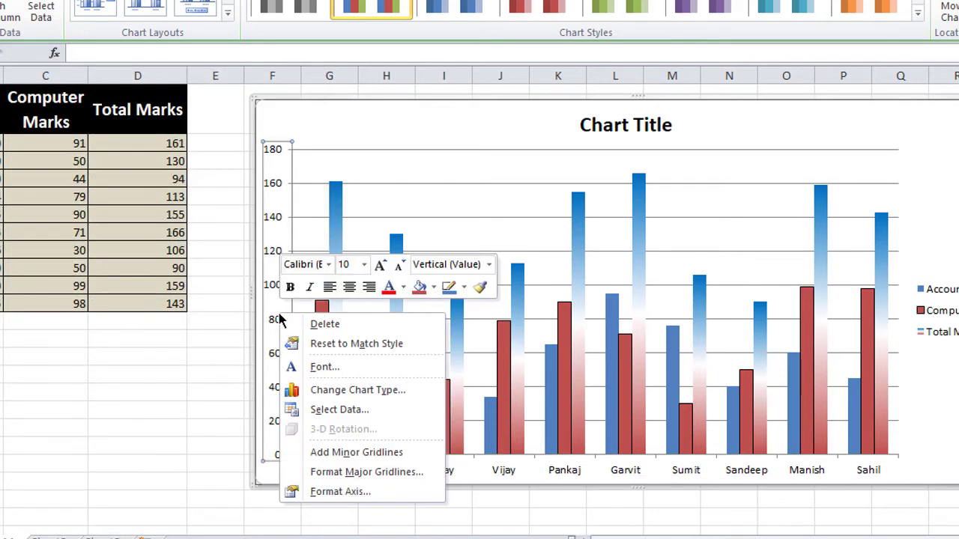
{"action": "left_click", "coordinate": [352, 492]}
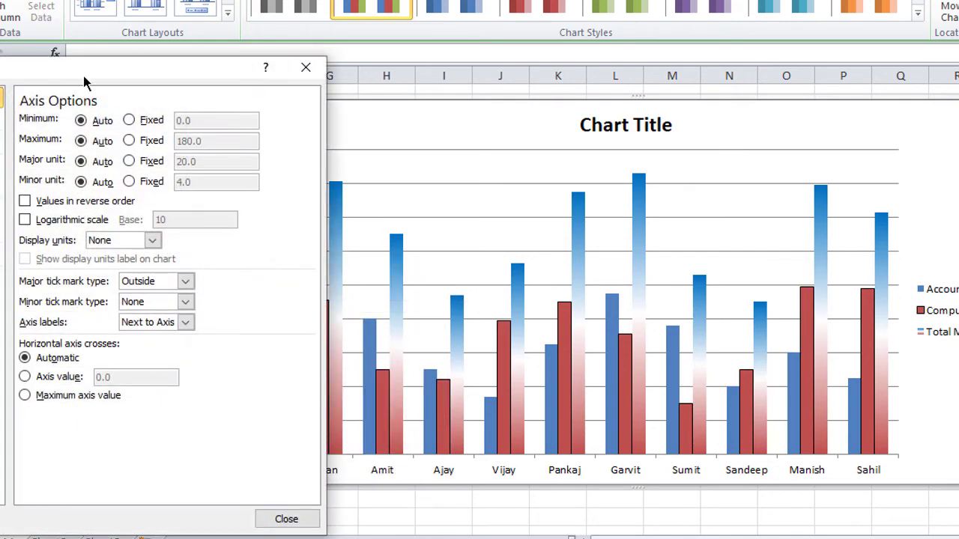
{"action": "left_click_drag", "start_coordinate": [84, 77], "coordinate": [35, 77]}
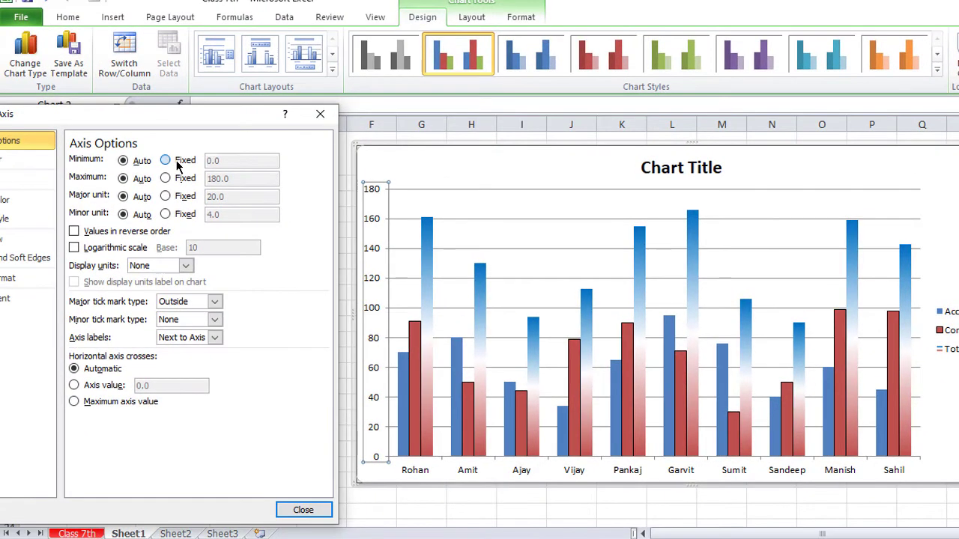
{"action": "left_click", "coordinate": [44, 118]}
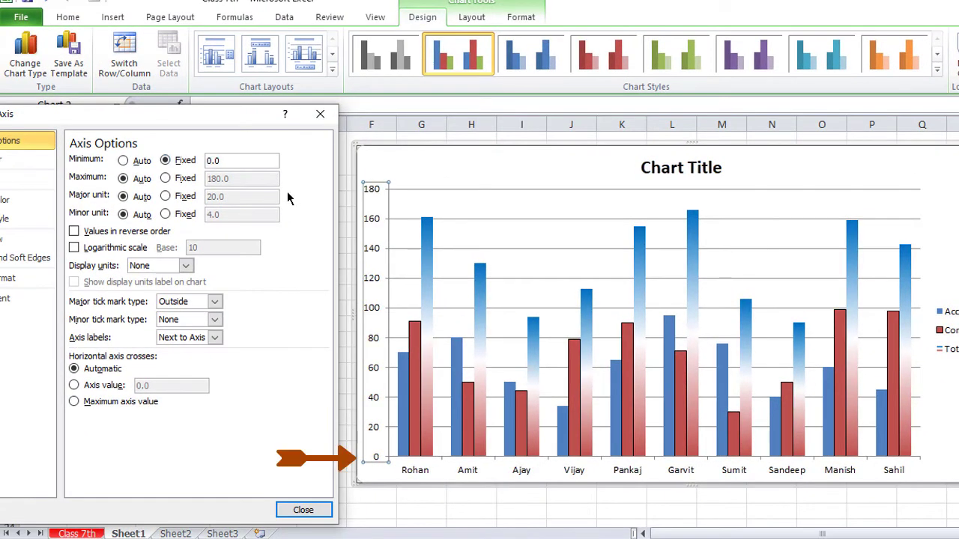
{"action": "left_click", "coordinate": [233, 160]}
{"action": "left_click_drag", "start_coordinate": [233, 160], "coordinate": [138, 166]}
{"action": "type", "text": "20"}
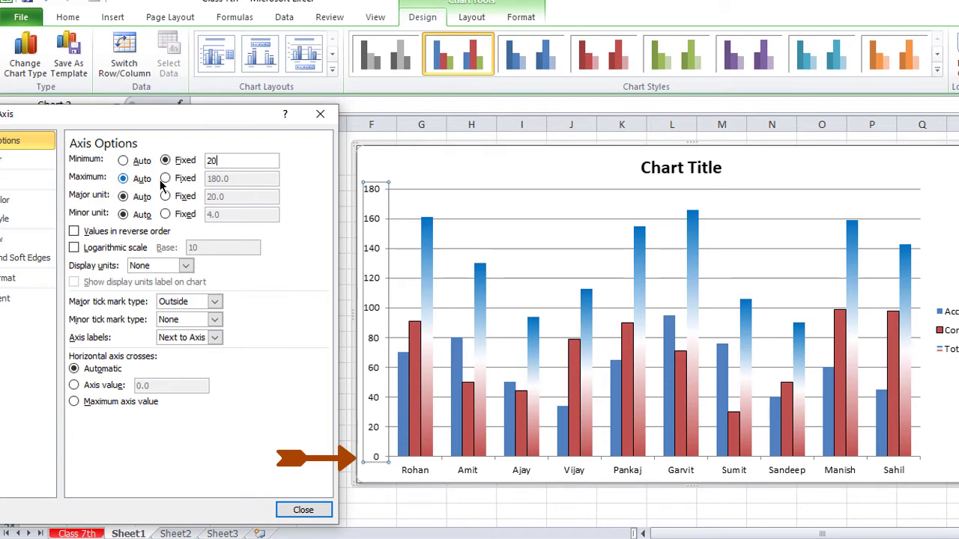
- Set a fixed maximum of 200 for the vertical axis and keep its major unit automatic
{"action": "left_click", "coordinate": [165, 178]}
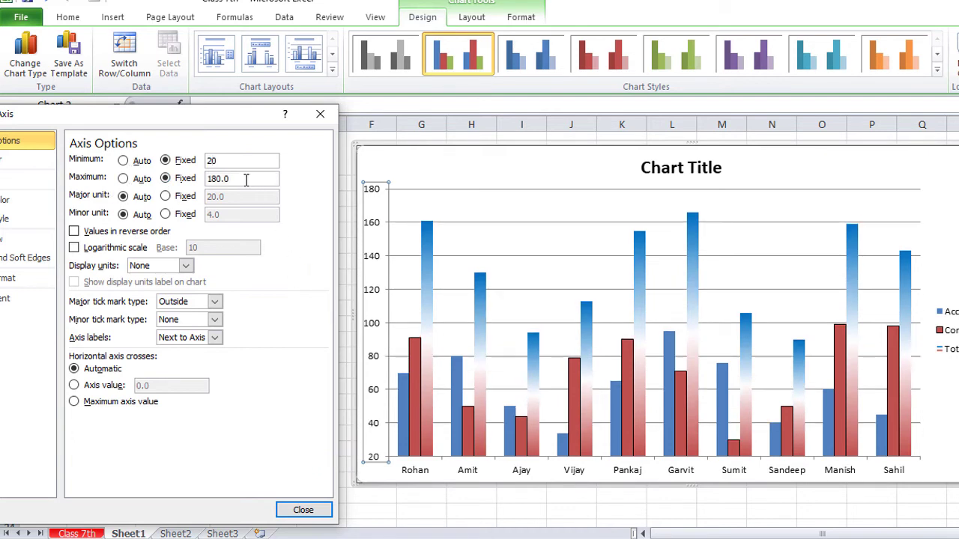
{"action": "left_click_drag", "start_coordinate": [246, 180], "coordinate": [165, 180]}
{"action": "type", "text": "200"}
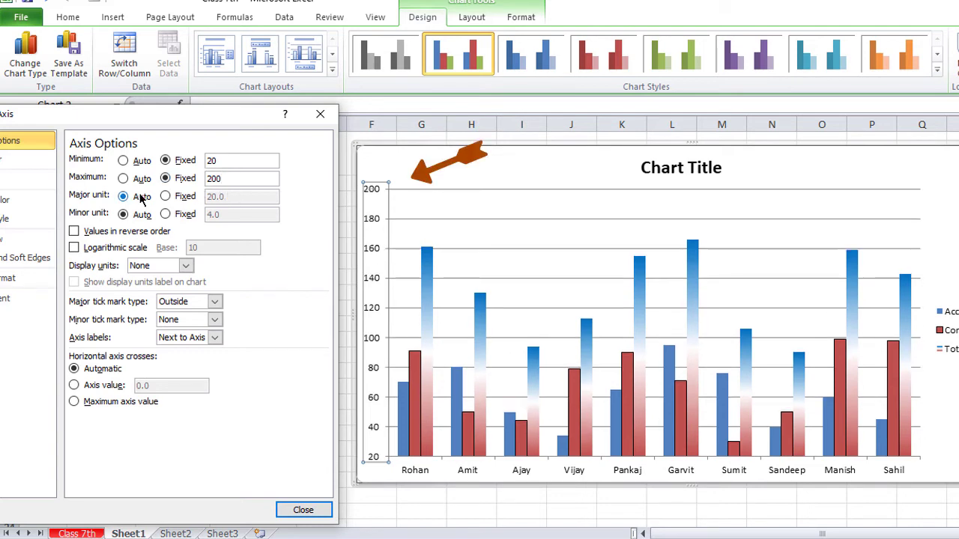
{"action": "left_click", "coordinate": [141, 197]}
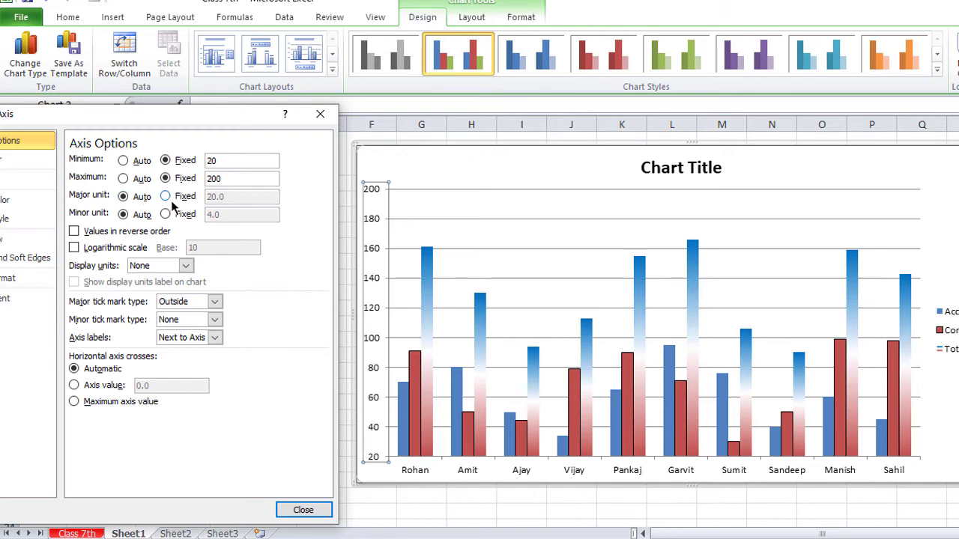
- Try a fixed major unit of 10 and reversed value order on the vertical axis, restoring the automatic unit and normal order
{"action": "left_click", "coordinate": [167, 198]}
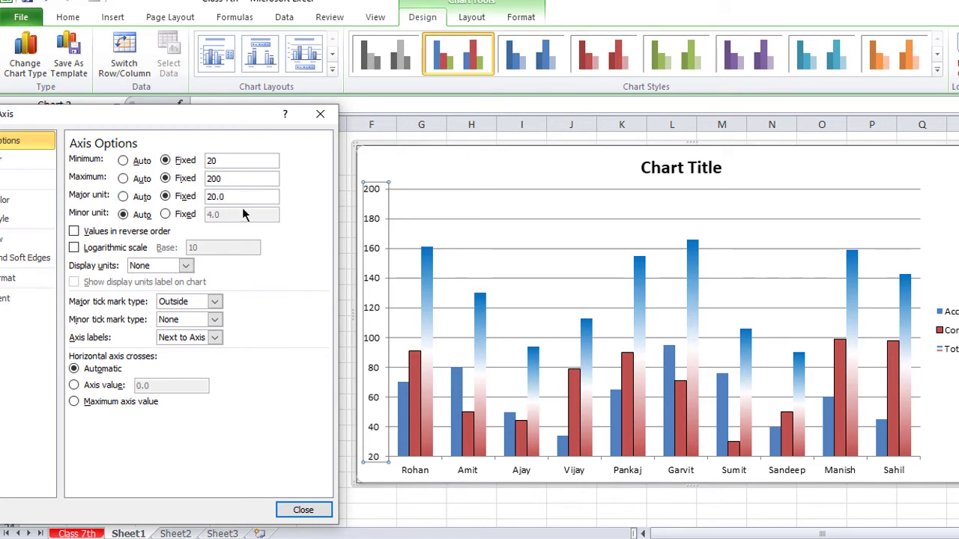
{"action": "type", "text": "10"}
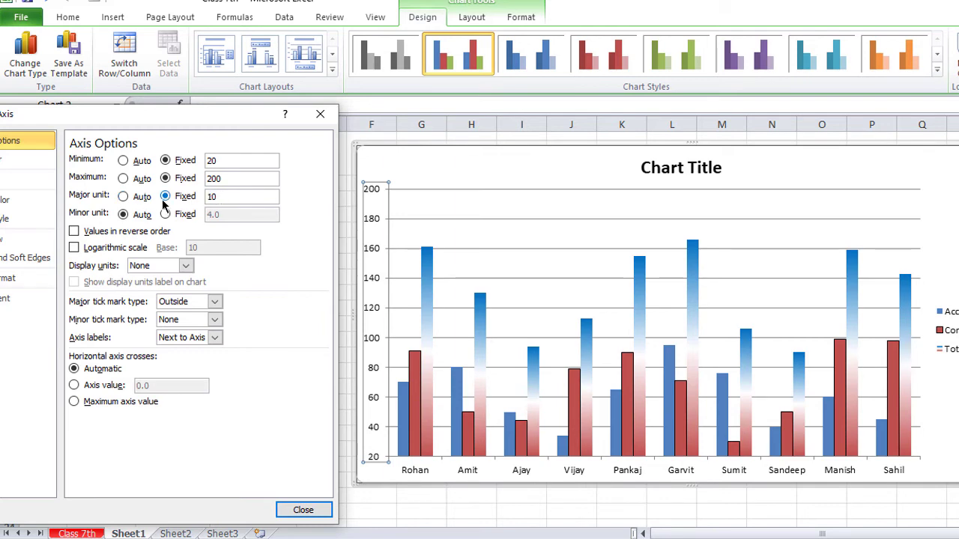
{"action": "left_click", "coordinate": [177, 201]}
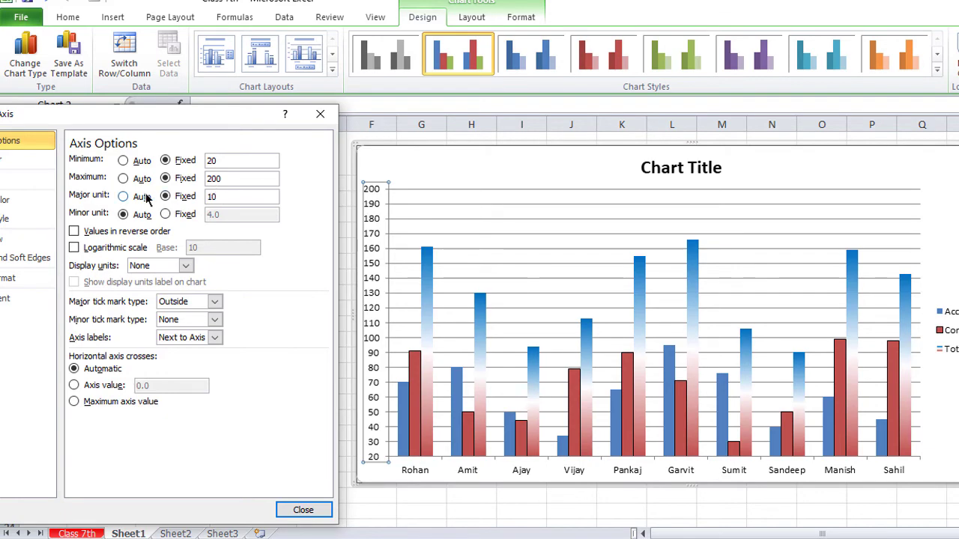
{"action": "left_click", "coordinate": [143, 197]}
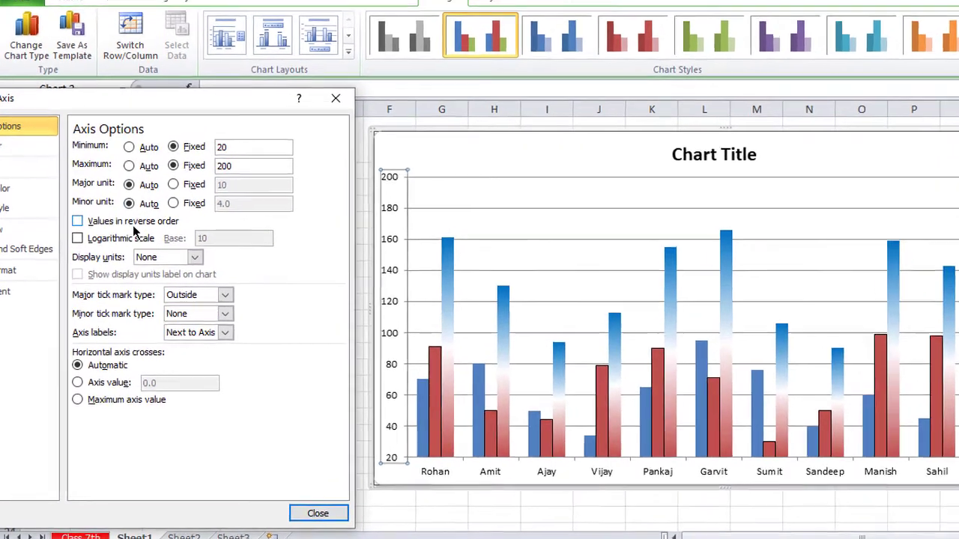
{"action": "left_click", "coordinate": [127, 233]}
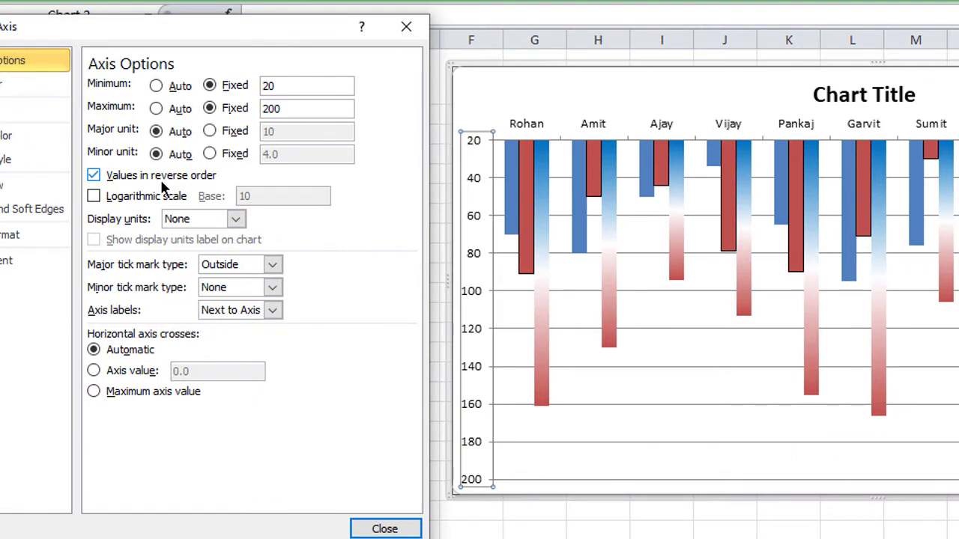
{"action": "left_click", "coordinate": [161, 175]}
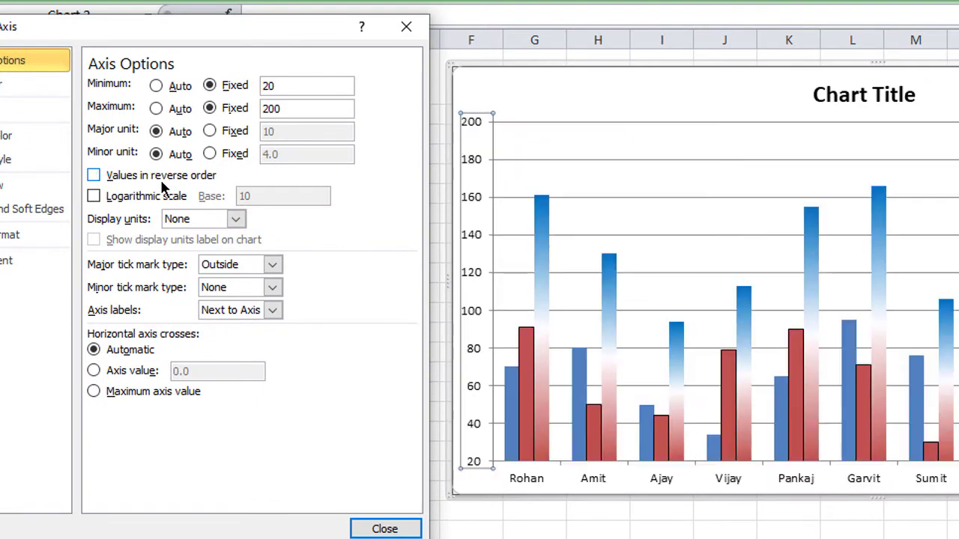
- Set both the major and minor tick mark types of the vertical axis to Cross, trying Inside and Outside major ticks first
{"action": "left_click", "coordinate": [272, 264]}
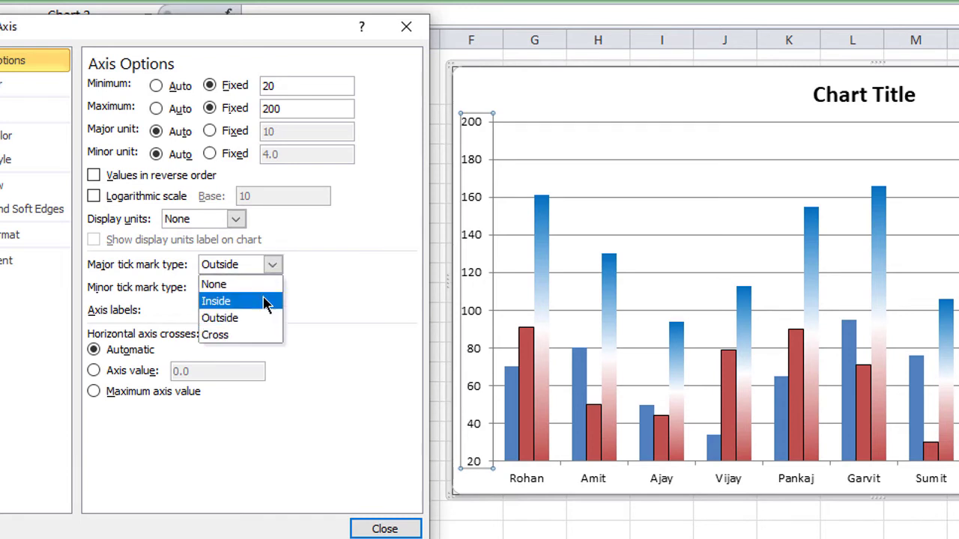
{"action": "left_click", "coordinate": [268, 300]}
{"action": "left_click", "coordinate": [273, 264]}
{"action": "left_click", "coordinate": [259, 318]}
{"action": "left_click", "coordinate": [275, 264]}
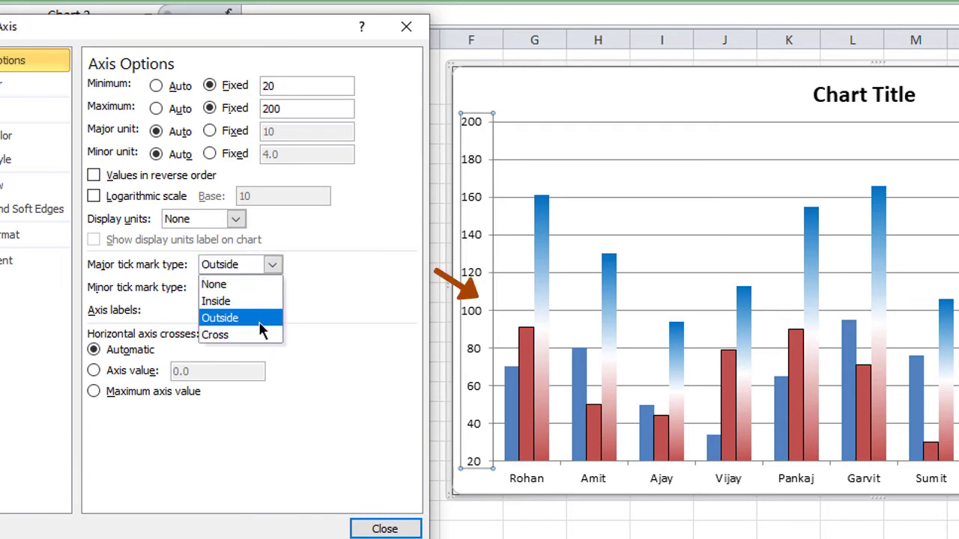
{"action": "left_click", "coordinate": [248, 335]}
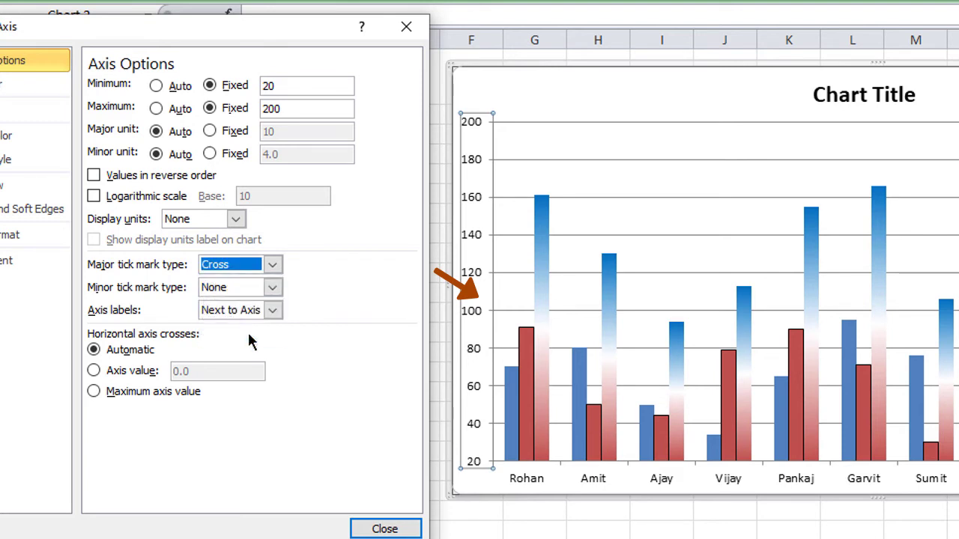
{"action": "left_click", "coordinate": [272, 292]}
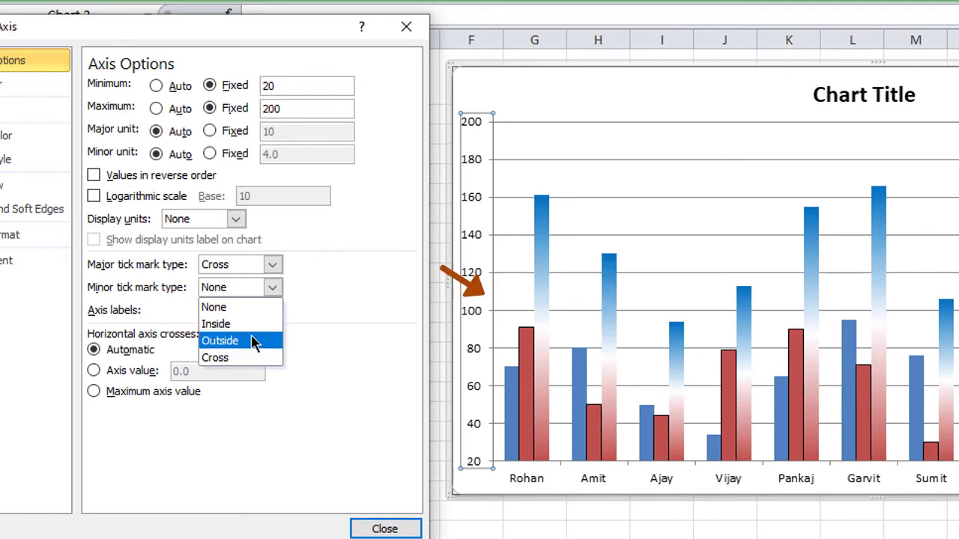
{"action": "left_click", "coordinate": [247, 359]}
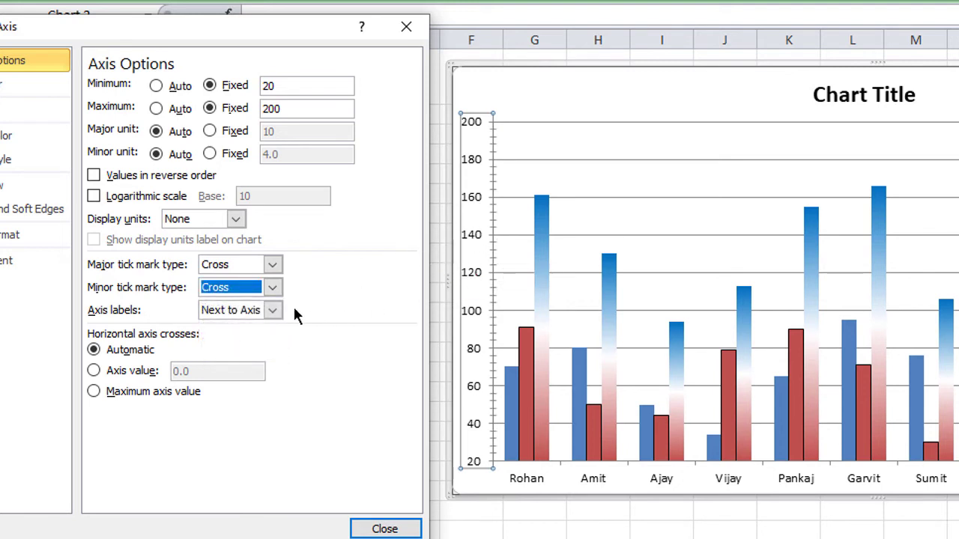
- Try the High and None label positions and the Maximum axis value crossing on the vertical axis, restoring Next to Axis and Automatic
{"action": "left_click", "coordinate": [274, 310]}
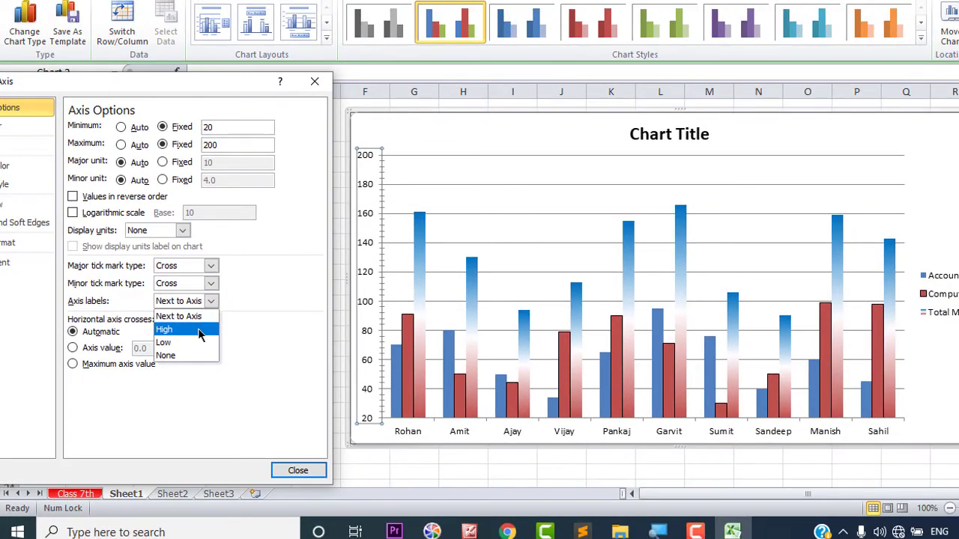
{"action": "left_click", "coordinate": [200, 333]}
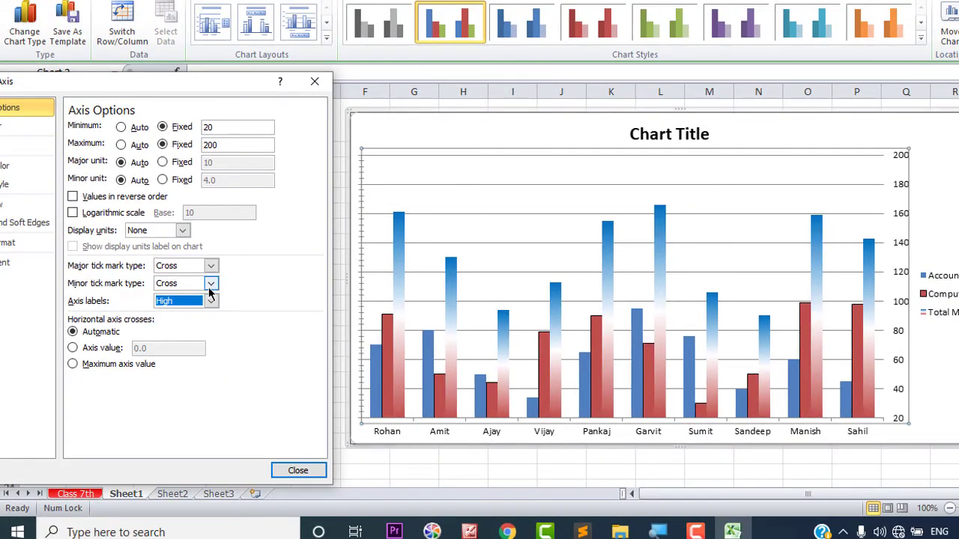
{"action": "left_click", "coordinate": [211, 301]}
{"action": "left_click", "coordinate": [191, 357]}
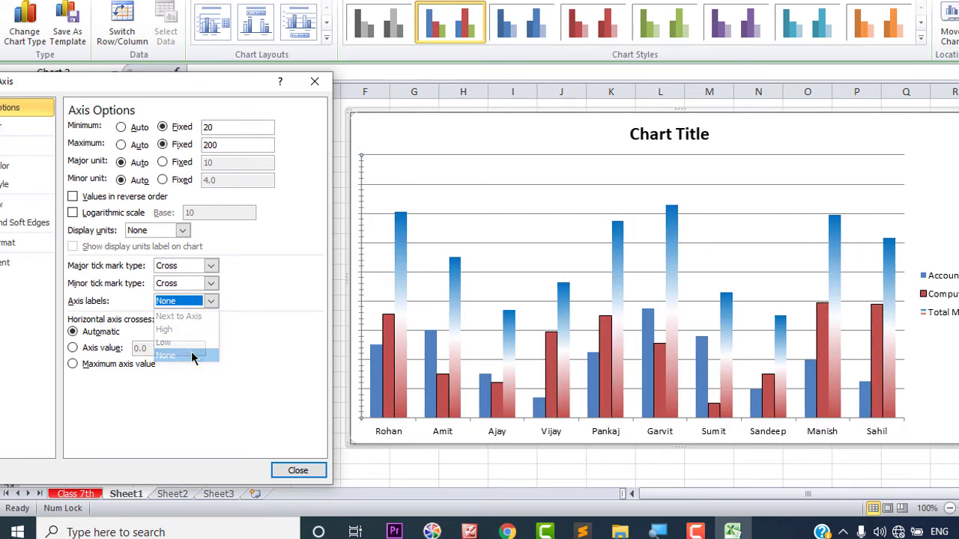
{"action": "left_click", "coordinate": [210, 302]}
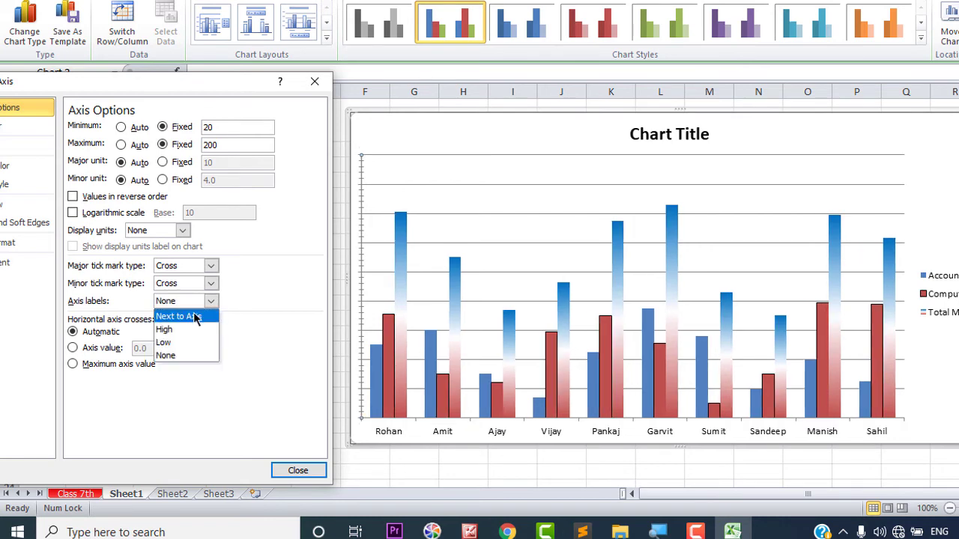
{"action": "left_click", "coordinate": [197, 314]}
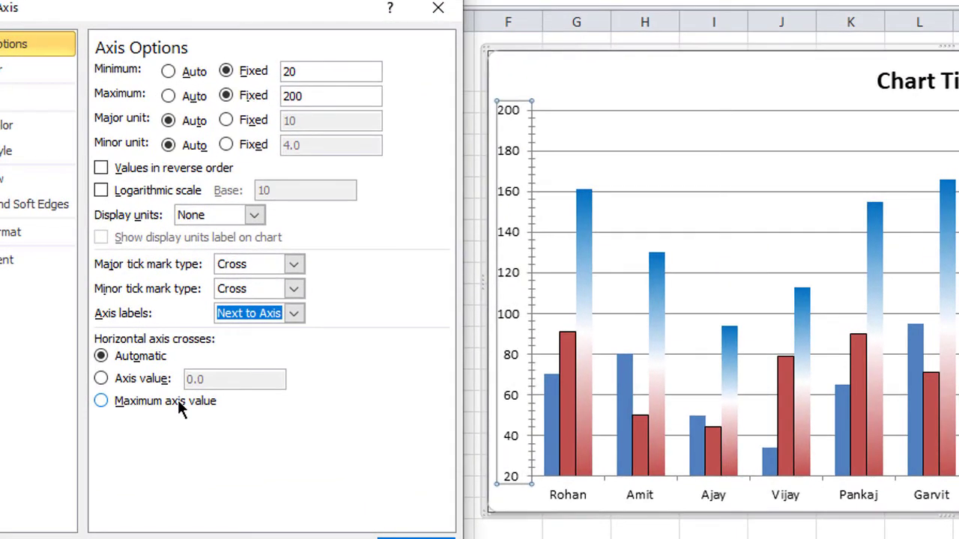
{"action": "left_click", "coordinate": [178, 402]}
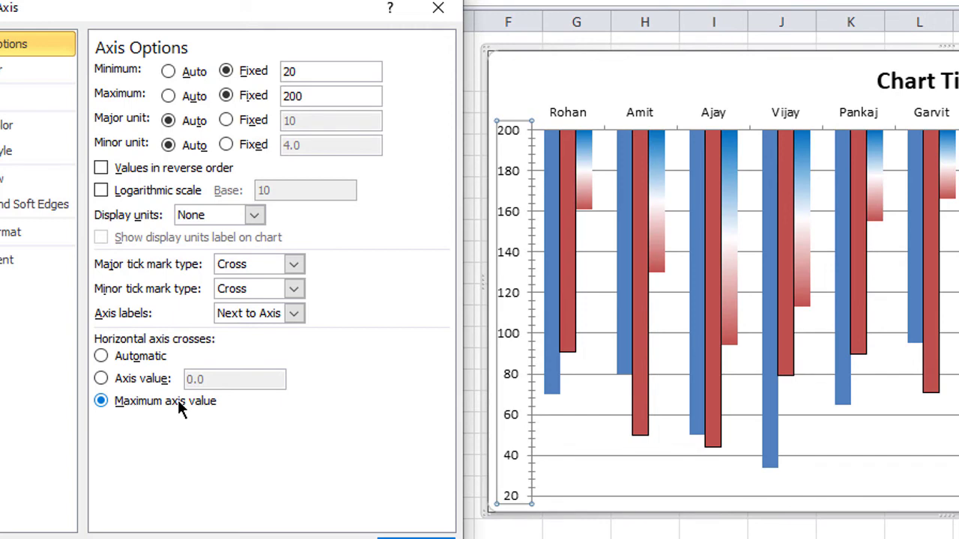
{"action": "left_click", "coordinate": [140, 362]}
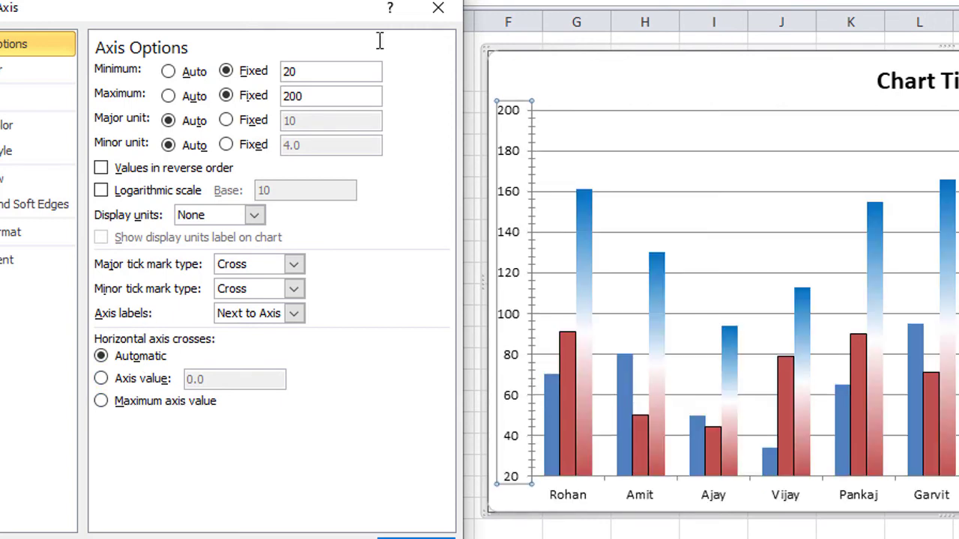
- Look over the vertical axis's number formats and try a gradient fill behind its labels
{"action": "left_click_drag", "start_coordinate": [274, 21], "coordinate": [326, 21]}
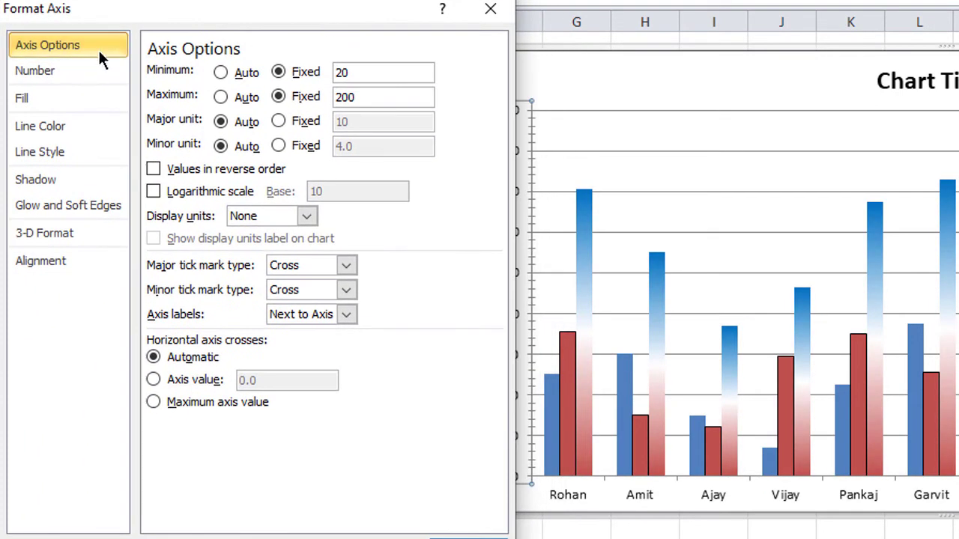
{"action": "left_click", "coordinate": [68, 69]}
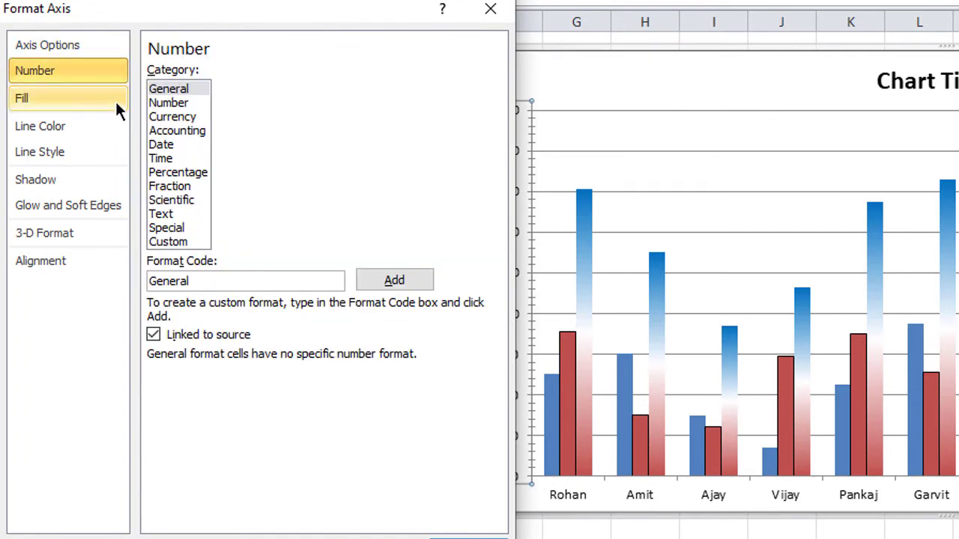
{"action": "left_click", "coordinate": [64, 92]}
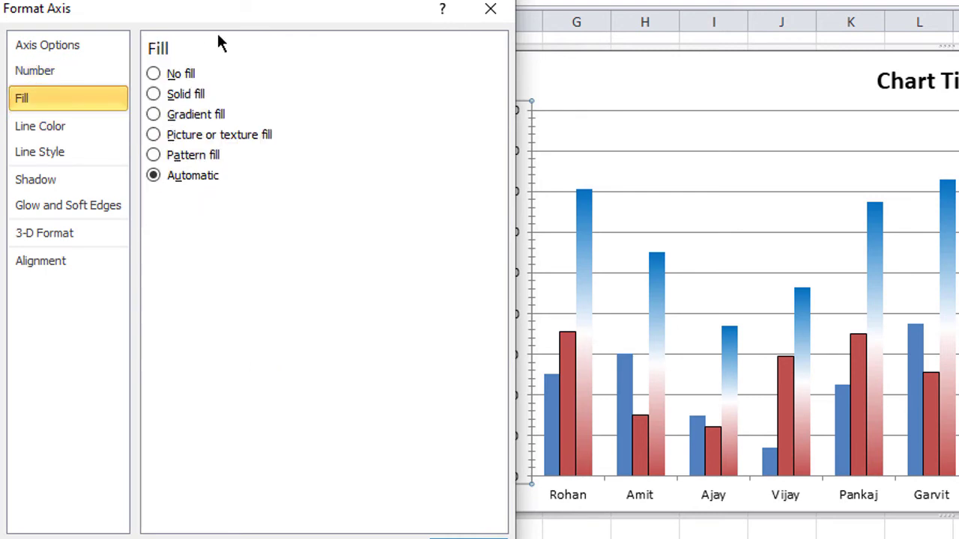
{"action": "left_click_drag", "start_coordinate": [218, 31], "coordinate": [143, 24]}
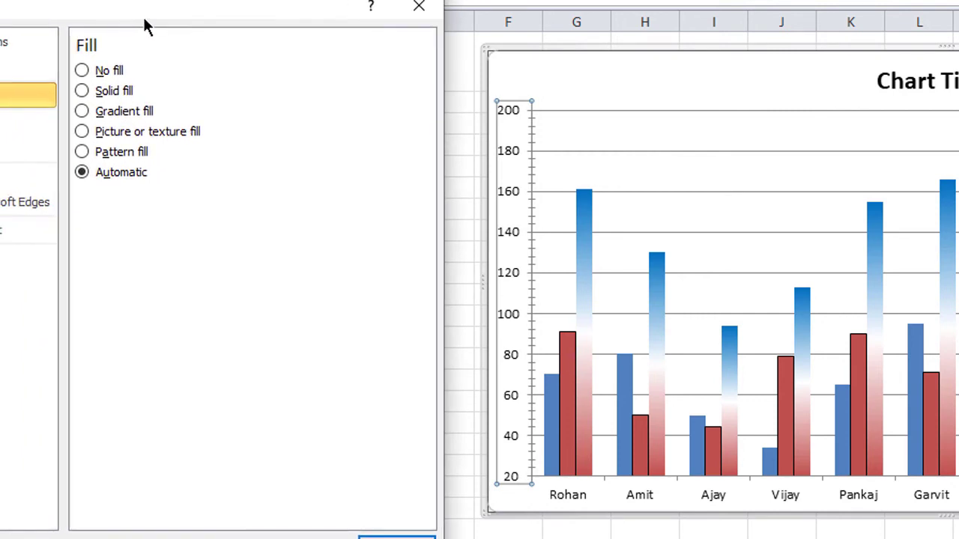
{"action": "left_click", "coordinate": [127, 113]}
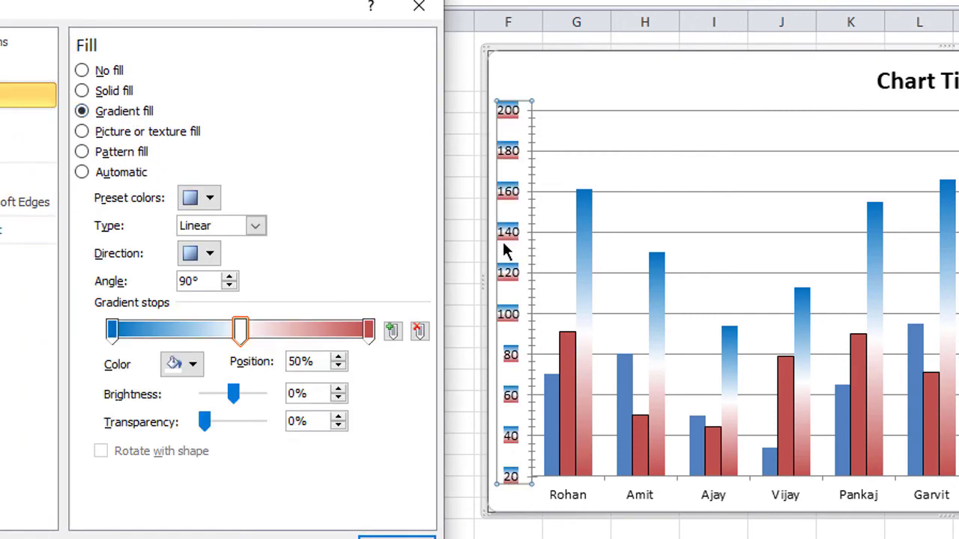
{"action": "left_click_drag", "start_coordinate": [160, 4], "coordinate": [253, 34]}
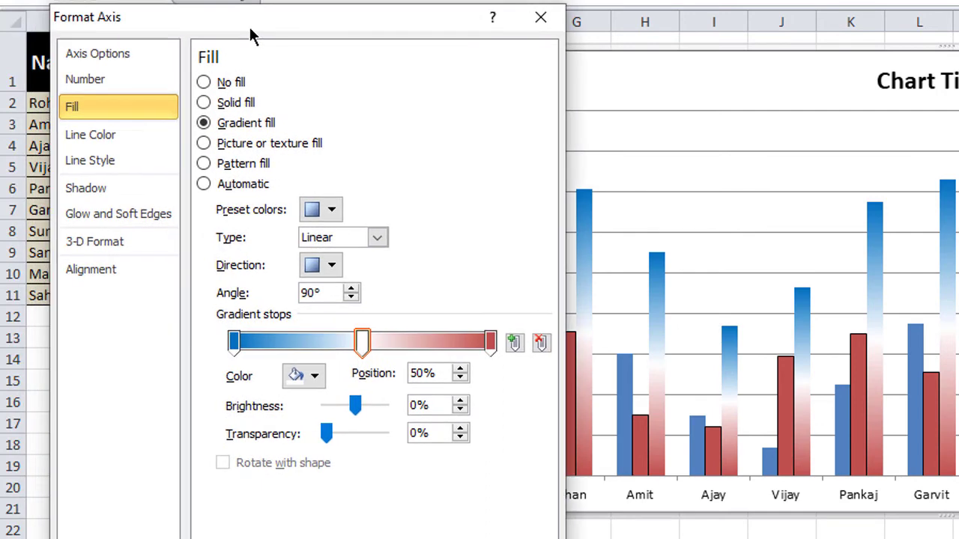
- Examine the vertical axis's line color, line style, shadow, glow and soft edges, 3-D format and alignment options
{"action": "left_click", "coordinate": [139, 137]}
{"action": "left_click_drag", "start_coordinate": [274, 21], "coordinate": [228, 20]}
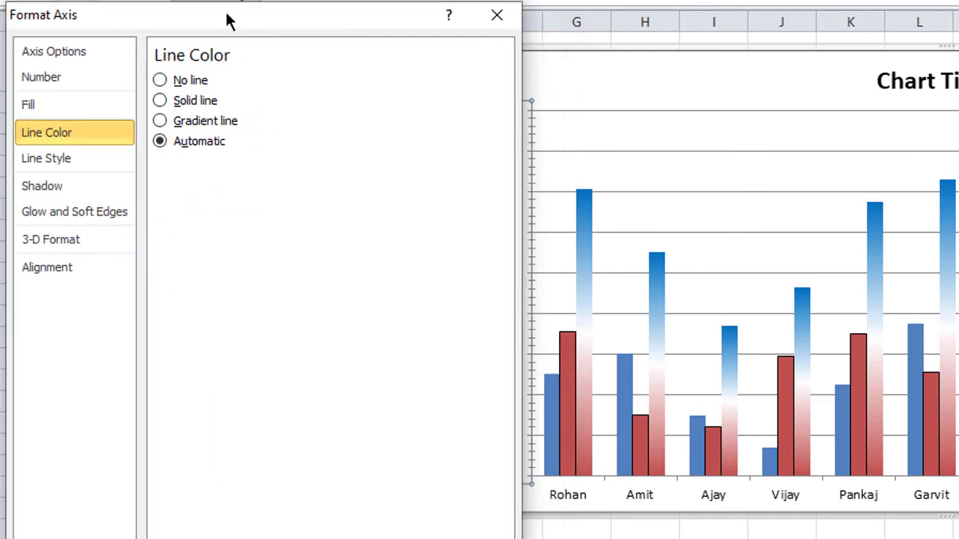
{"action": "left_click", "coordinate": [90, 155]}
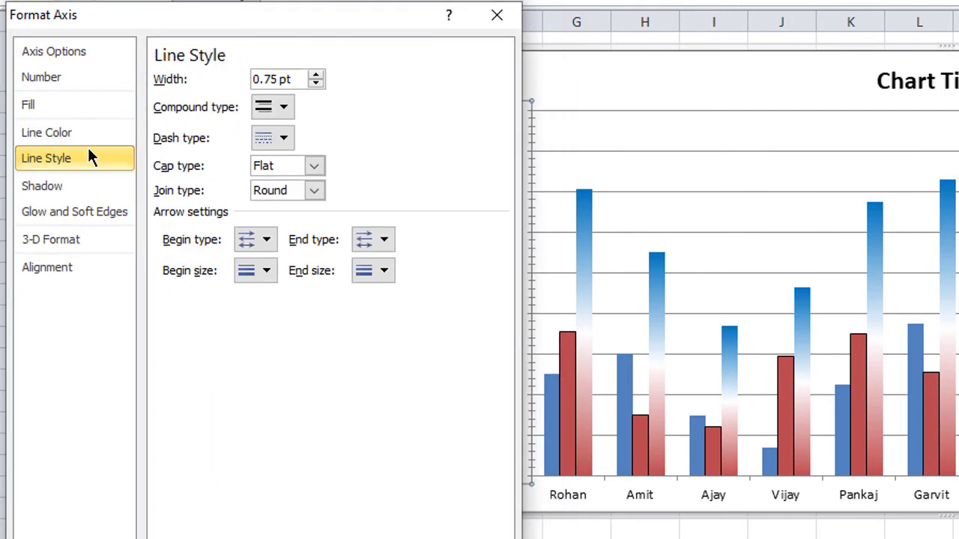
{"action": "left_click", "coordinate": [66, 189]}
{"action": "left_click", "coordinate": [63, 212]}
{"action": "left_click", "coordinate": [59, 241]}
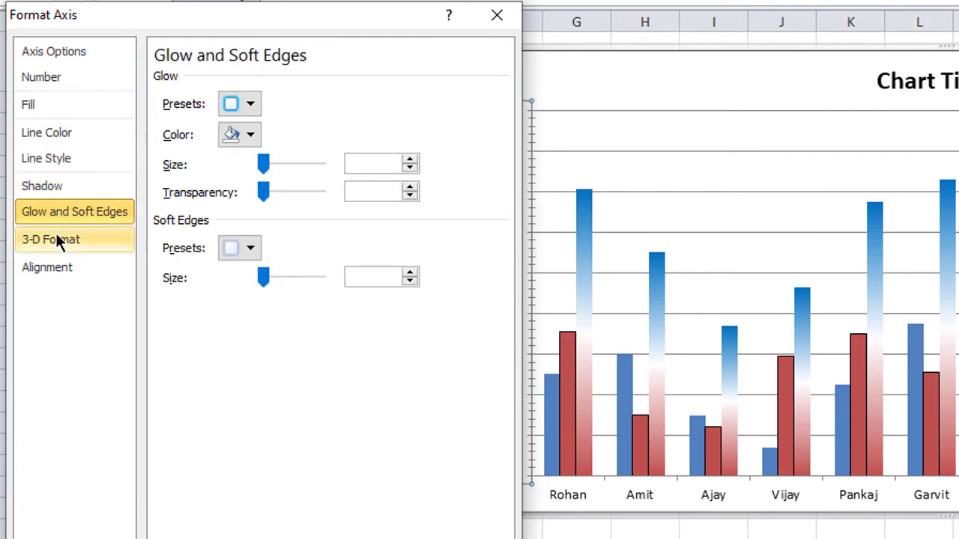
{"action": "left_click", "coordinate": [66, 260]}
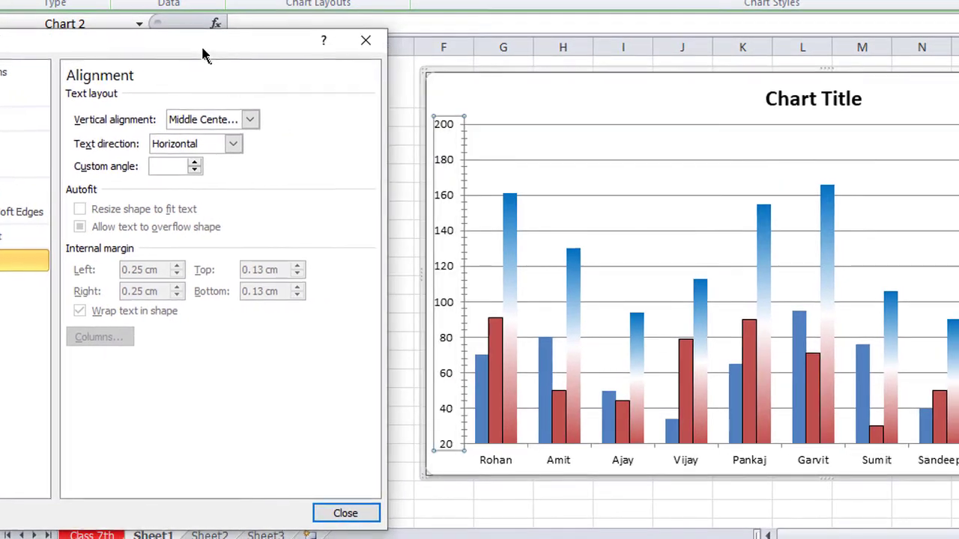
- Try the vertical axis labels rotated 90°, rotated 270° and stacked, restoring the Horizontal text direction
{"action": "left_click_drag", "start_coordinate": [206, 56], "coordinate": [233, 55]}
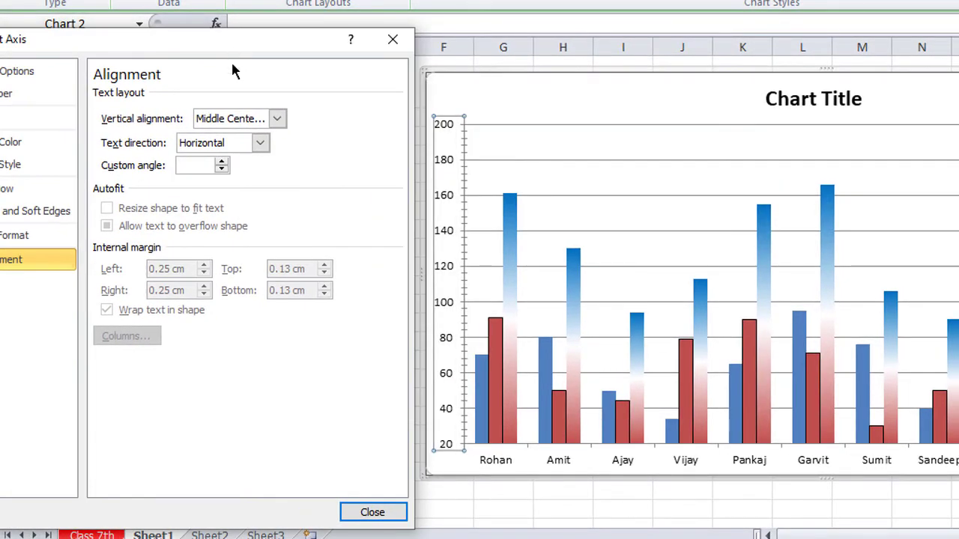
{"action": "left_click", "coordinate": [259, 143]}
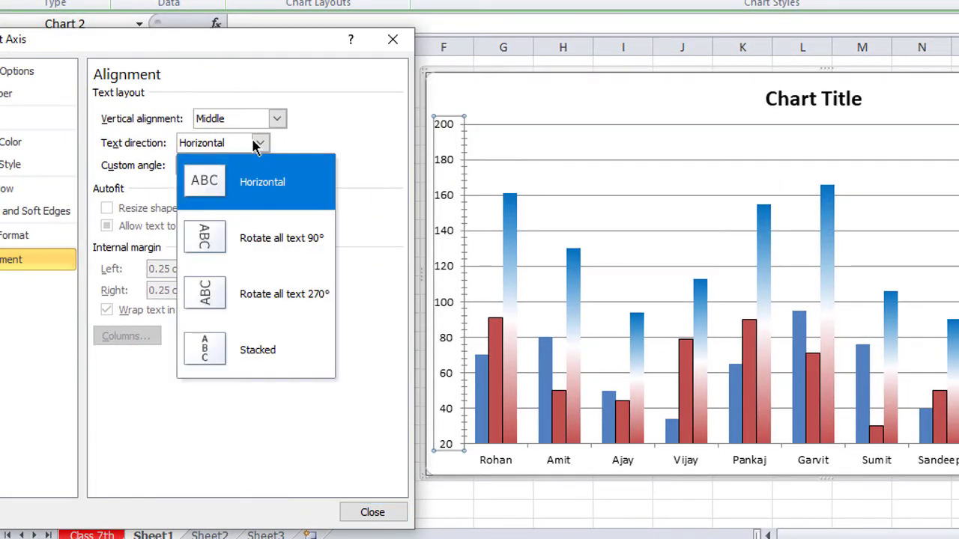
{"action": "left_click", "coordinate": [251, 240]}
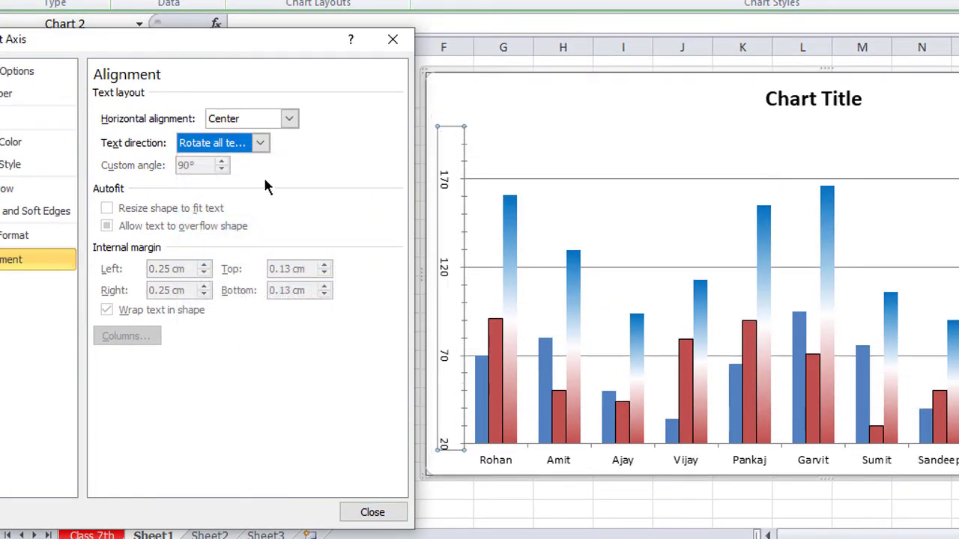
{"action": "left_click", "coordinate": [265, 148]}
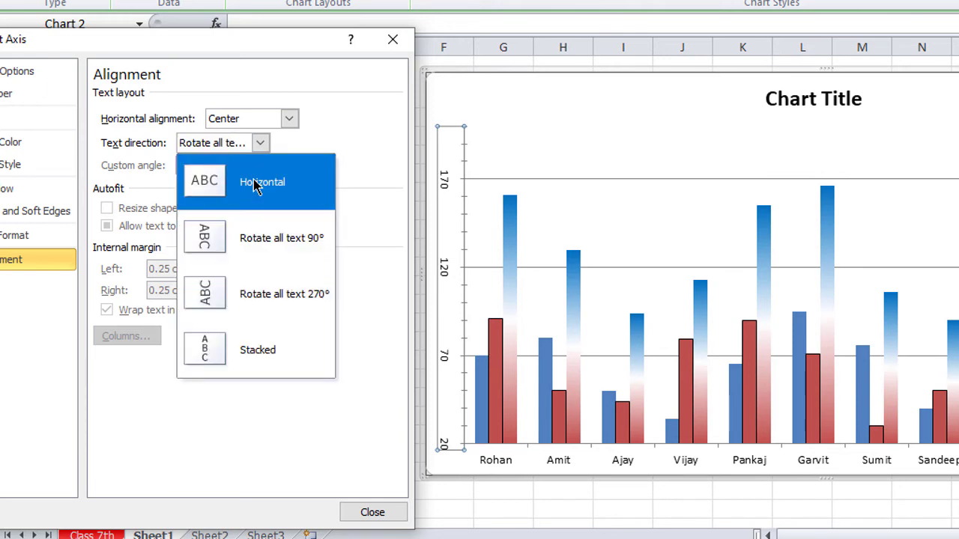
{"action": "left_click", "coordinate": [253, 292]}
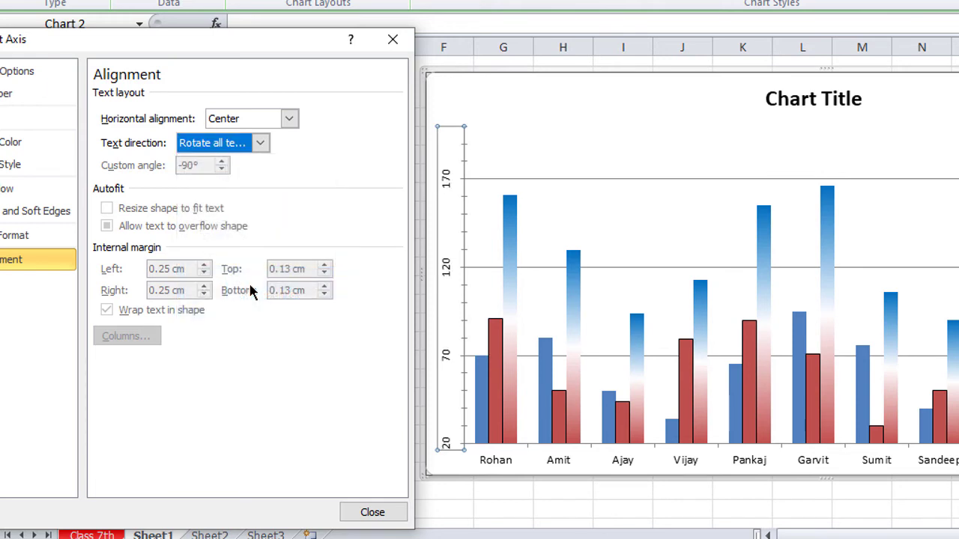
{"action": "left_click", "coordinate": [260, 142]}
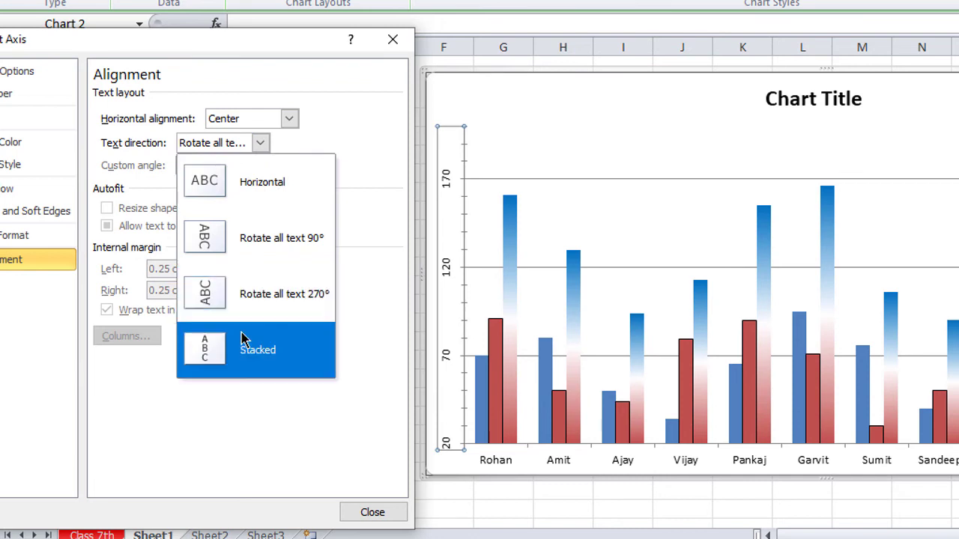
{"action": "left_click", "coordinate": [243, 339]}
{"action": "left_click", "coordinate": [258, 143]}
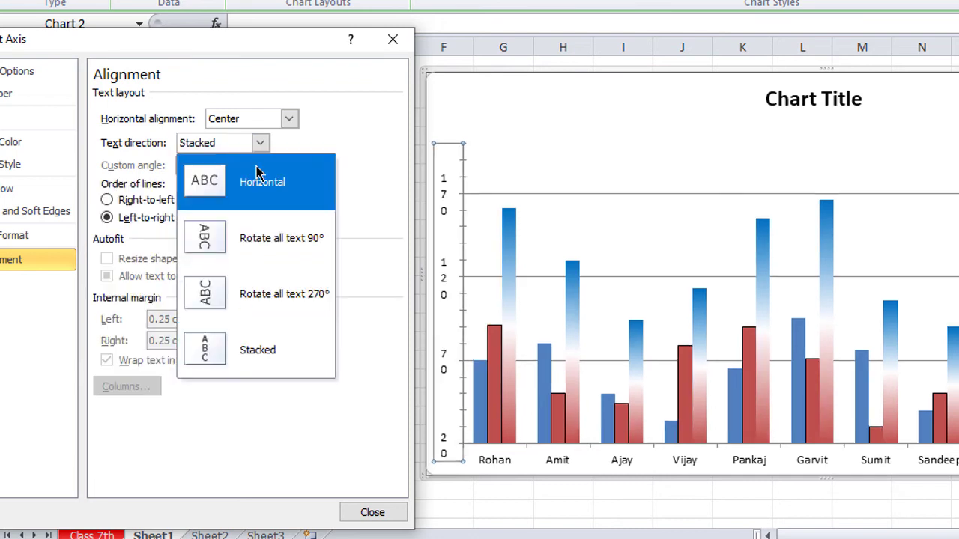
{"action": "left_click", "coordinate": [255, 176]}
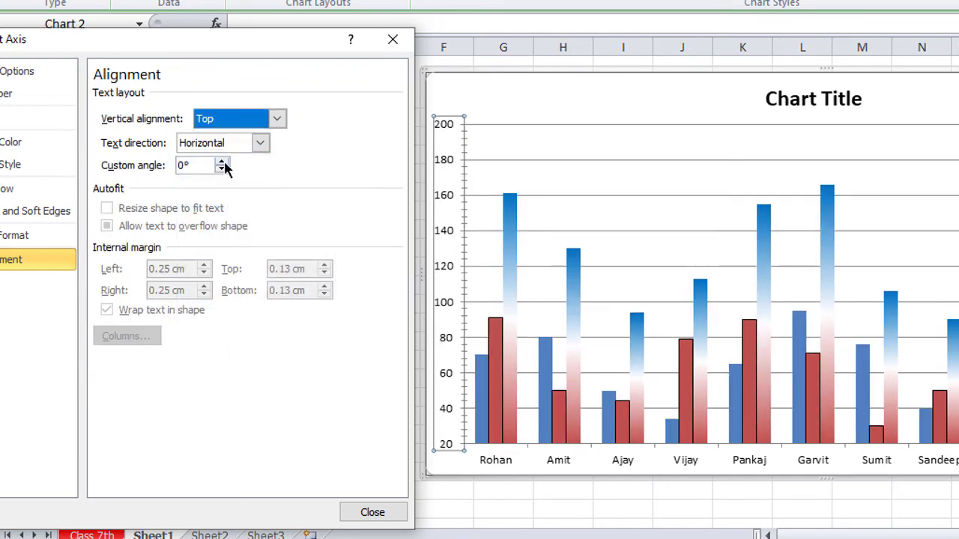
- Try a custom angle on the vertical axis labels, raising it gradually to 64°
{"action": "left_click", "coordinate": [224, 163]}
{"action": "left_click", "coordinate": [224, 163]}
{"action": "left_click", "coordinate": [224, 162]}
{"action": "left_click", "coordinate": [224, 162]}
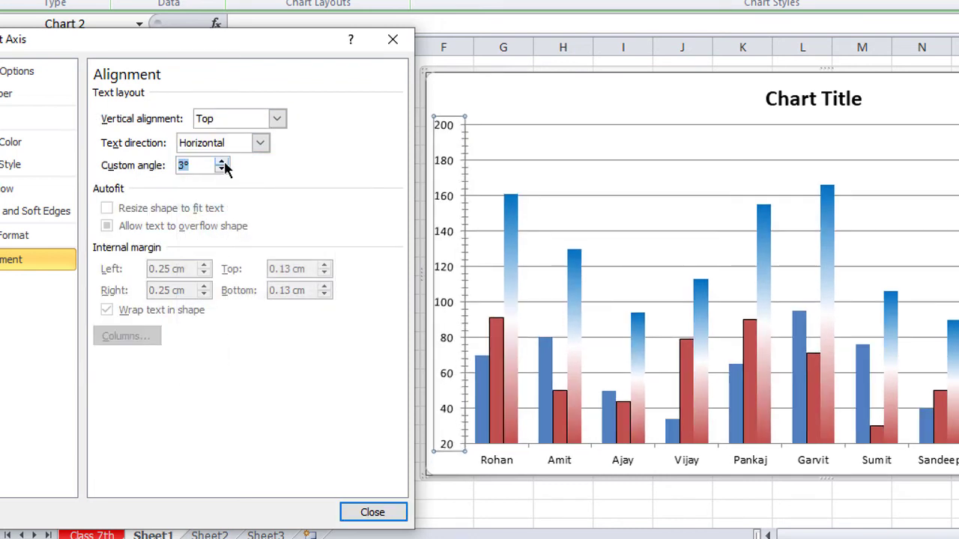
{"action": "left_click", "coordinate": [224, 163]}
{"action": "left_click", "coordinate": [224, 162]}
{"action": "left_click", "coordinate": [224, 162]}
{"action": "left_click", "coordinate": [224, 162]}
{"action": "left_click", "coordinate": [224, 163]}
{"action": "left_click", "coordinate": [224, 162]}
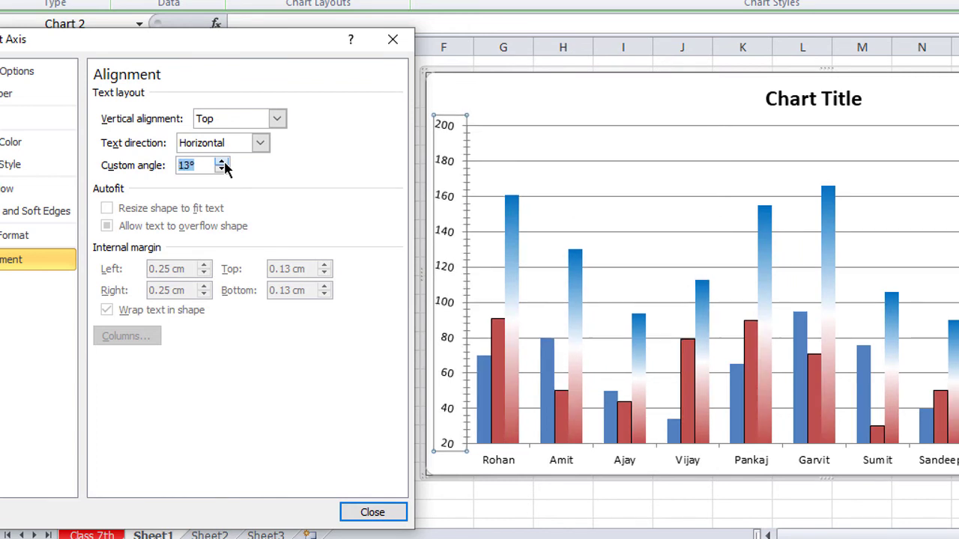
{"action": "left_click", "coordinate": [222, 161]}
{"action": "left_click", "coordinate": [221, 162]}
{"action": "left_click", "coordinate": [222, 161]}
{"action": "left_click", "coordinate": [222, 162]}
{"action": "left_click", "coordinate": [222, 162]}
{"action": "left_click", "coordinate": [222, 162]}
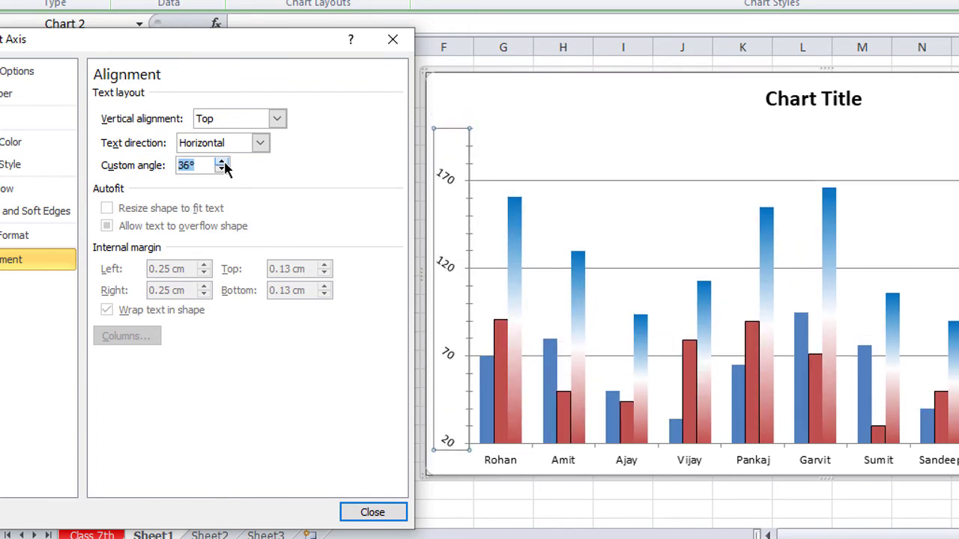
{"action": "left_click", "coordinate": [222, 162]}
{"action": "left_click", "coordinate": [222, 162]}
{"action": "left_click", "coordinate": [222, 162]}
{"action": "left_click", "coordinate": [223, 163]}
{"action": "left_click", "coordinate": [222, 163]}
{"action": "left_click", "coordinate": [222, 162]}
{"action": "left_click", "coordinate": [223, 162]}
{"action": "left_click", "coordinate": [222, 162]}
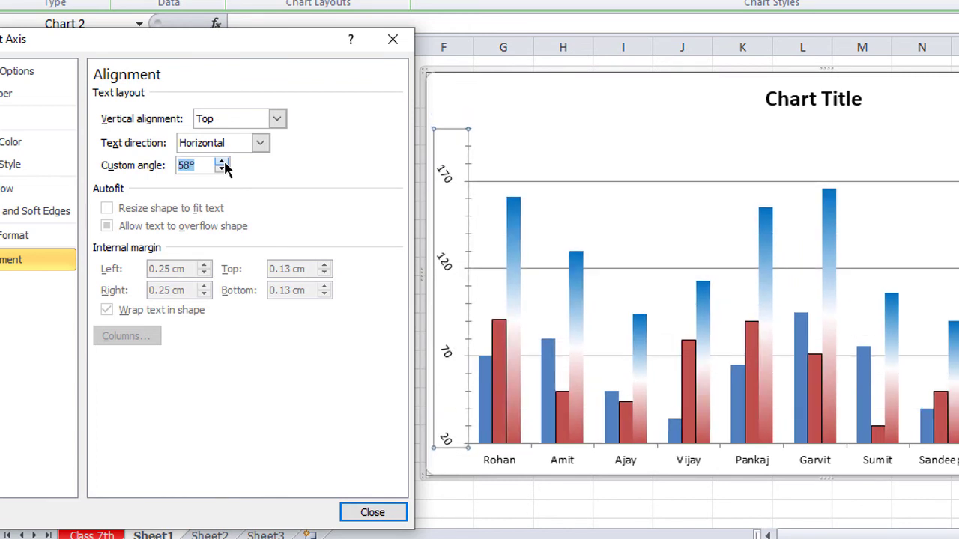
{"action": "left_click", "coordinate": [222, 163]}
{"action": "left_click", "coordinate": [222, 163]}
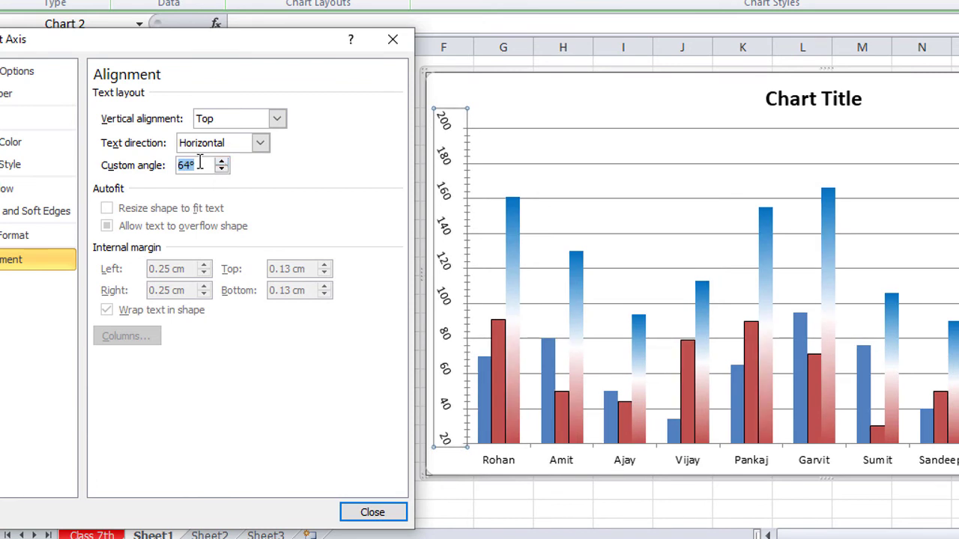
- Try a 90° custom angle on the vertical axis labels, restore the Horizontal text direction and finish formatting the axis
{"action": "type", "text": "90"}
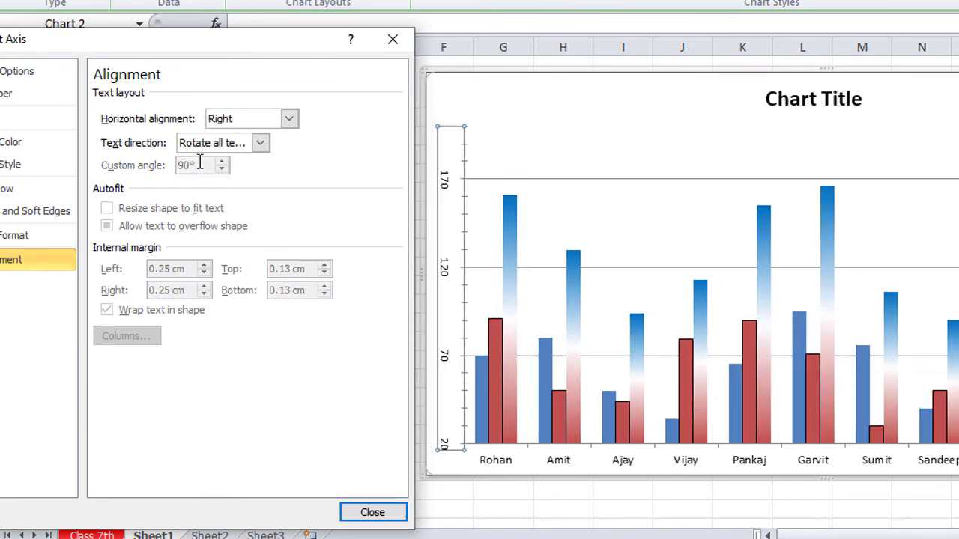
{"action": "left_click", "coordinate": [260, 143]}
{"action": "left_click", "coordinate": [254, 184]}
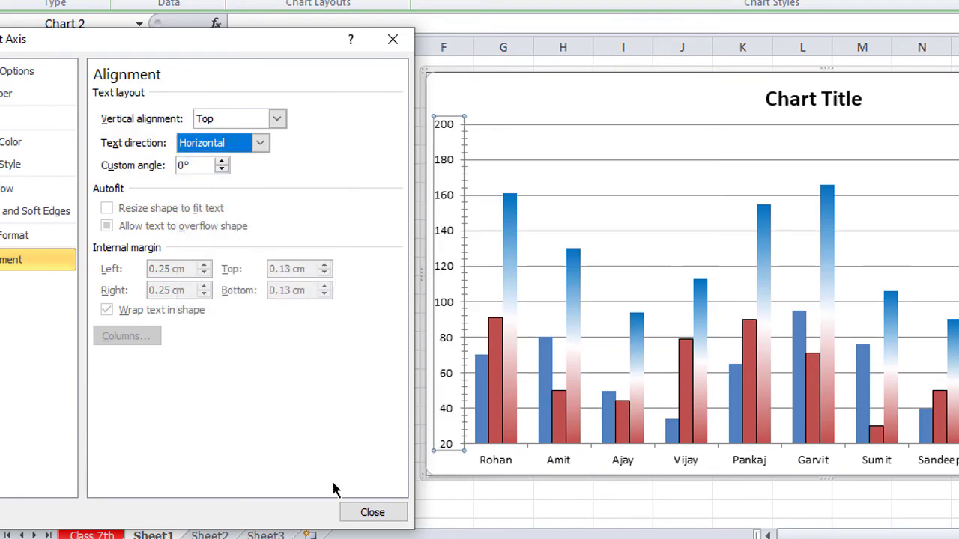
{"action": "left_click", "coordinate": [373, 512]}
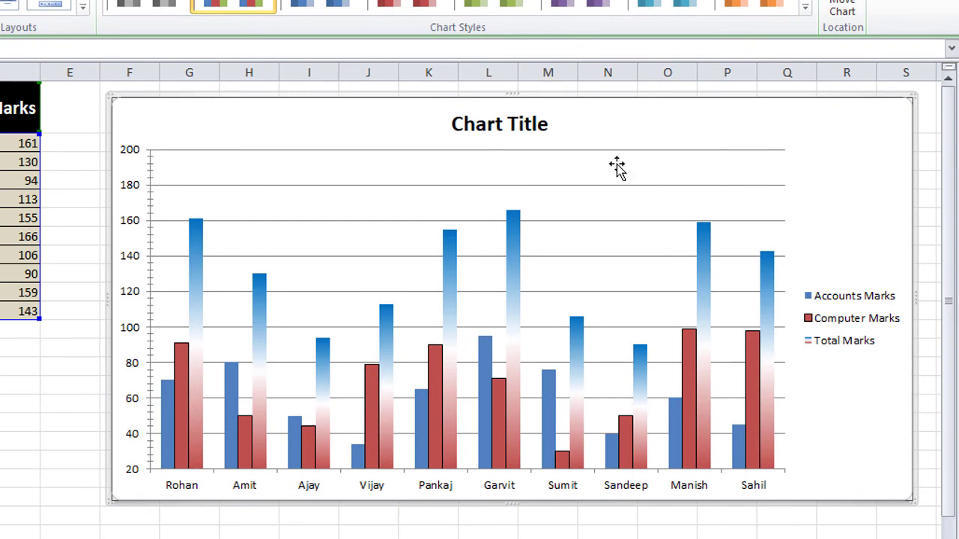
- Apply a gradient fill to the chart title's background
{"action": "left_click", "coordinate": [520, 131]}
{"action": "right_click", "coordinate": [522, 131]}
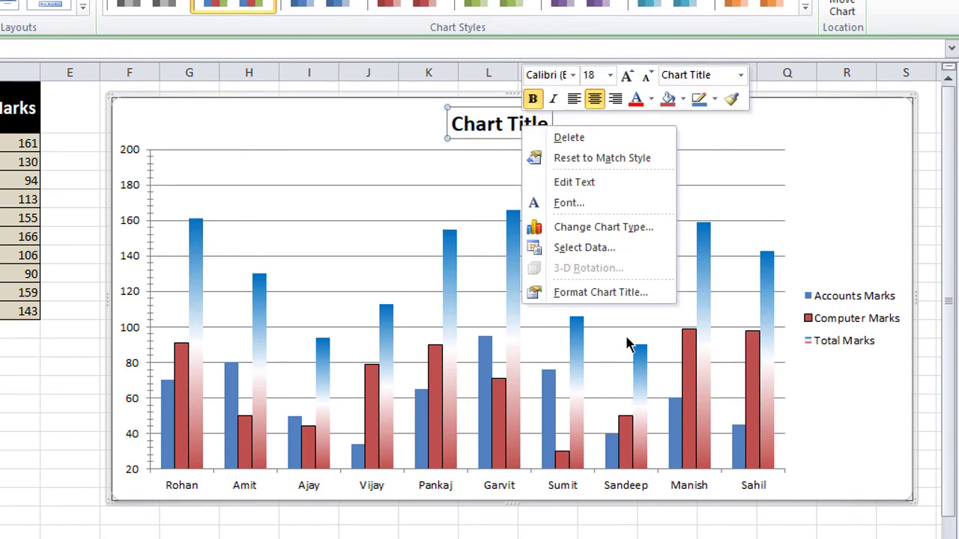
{"action": "left_click", "coordinate": [603, 293]}
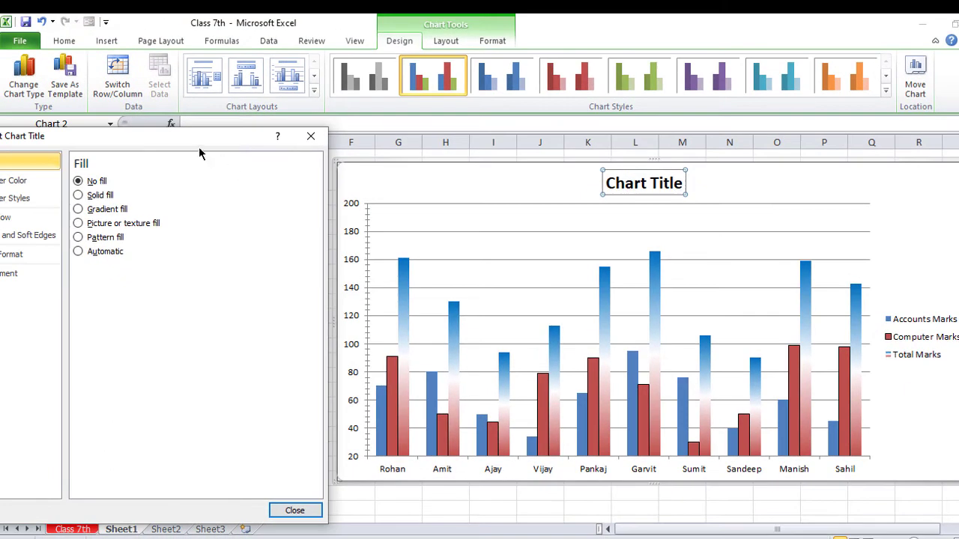
{"action": "left_click_drag", "start_coordinate": [198, 147], "coordinate": [265, 137]}
{"action": "left_click", "coordinate": [186, 199]}
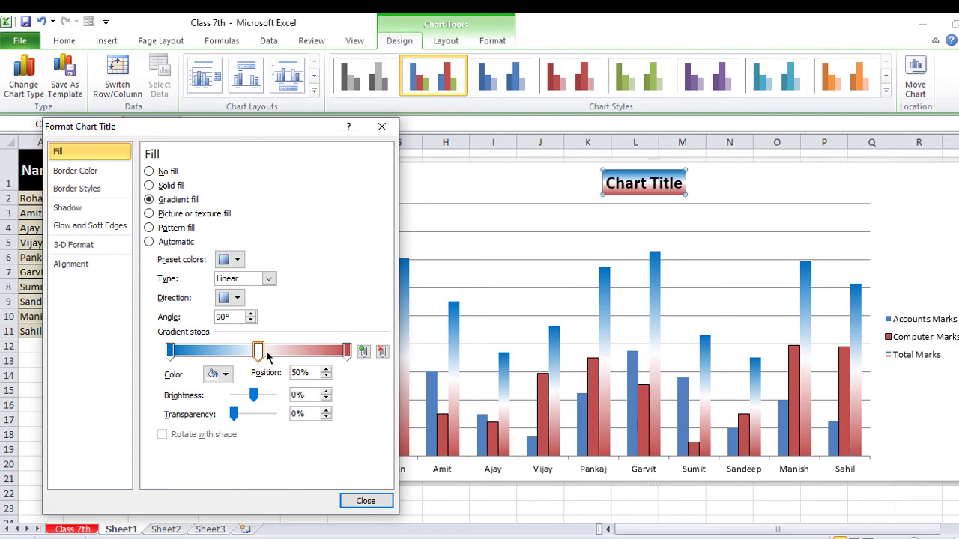
{"action": "left_click", "coordinate": [365, 502]}
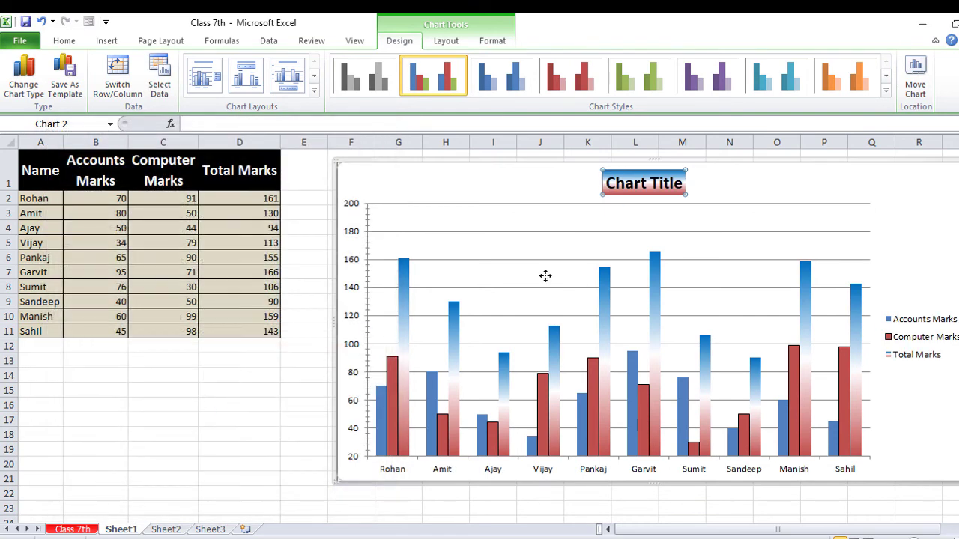
- Fill the chart's plot area with a picture or texture fill
{"action": "double_click", "coordinate": [546, 276]}
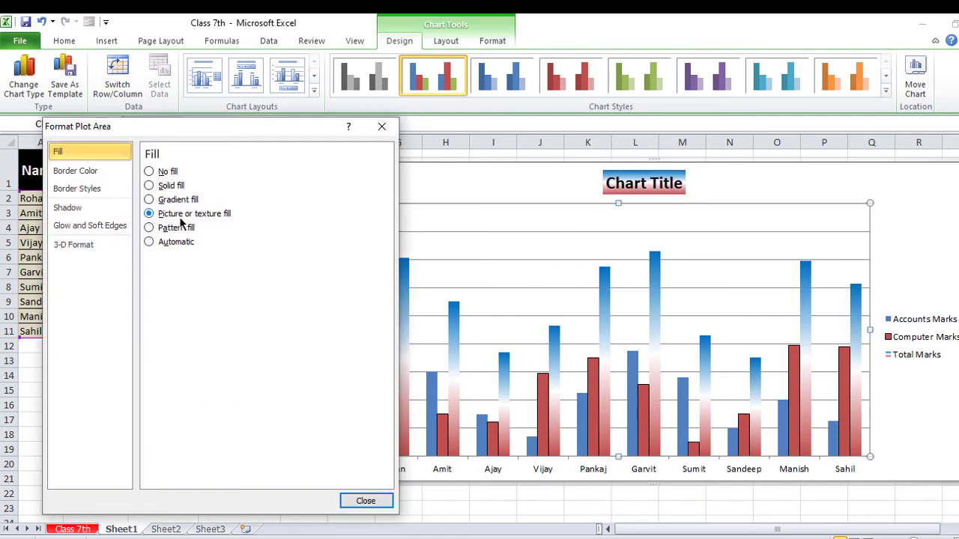
{"action": "left_click", "coordinate": [174, 213]}
{"action": "left_click", "coordinate": [366, 501]}
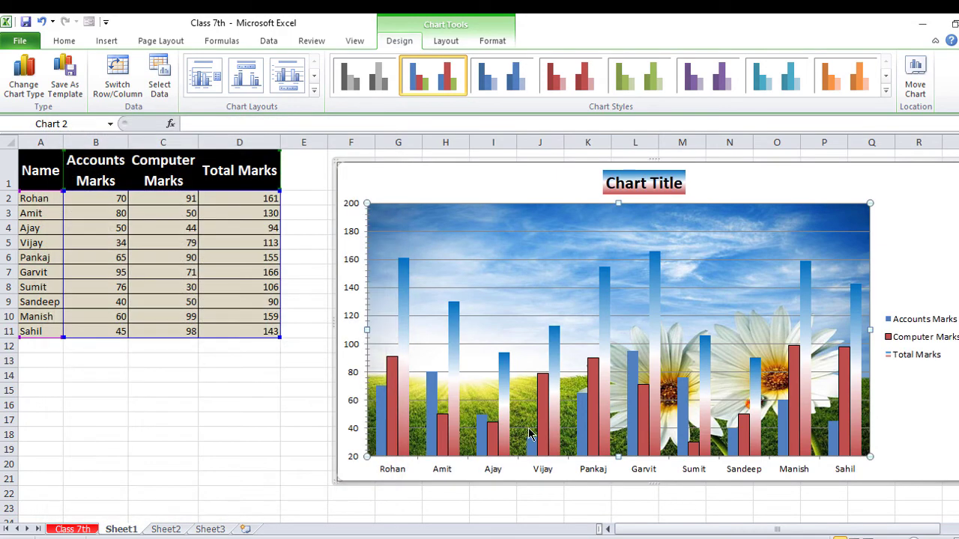
- Give the chart legend a solid line border
{"action": "double_click", "coordinate": [926, 353]}
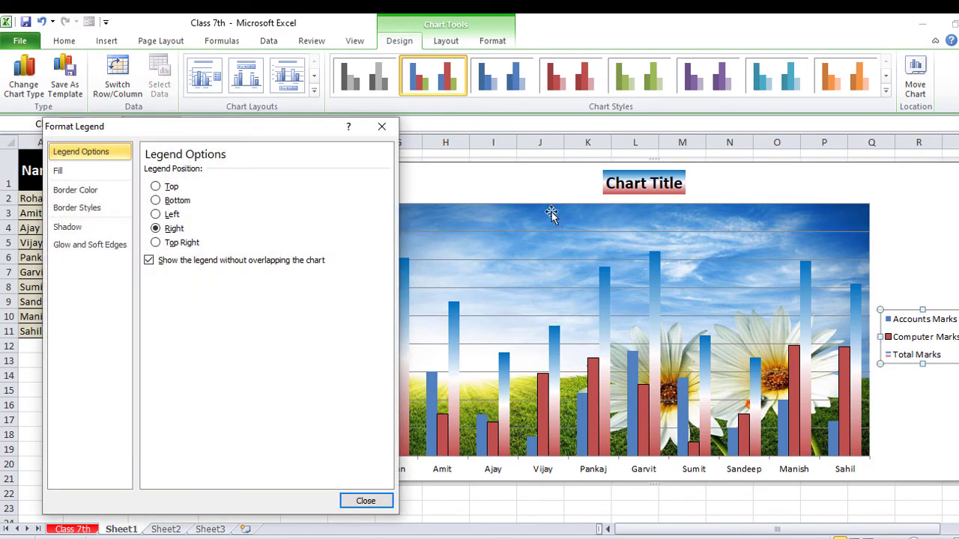
{"action": "left_click", "coordinate": [90, 189]}
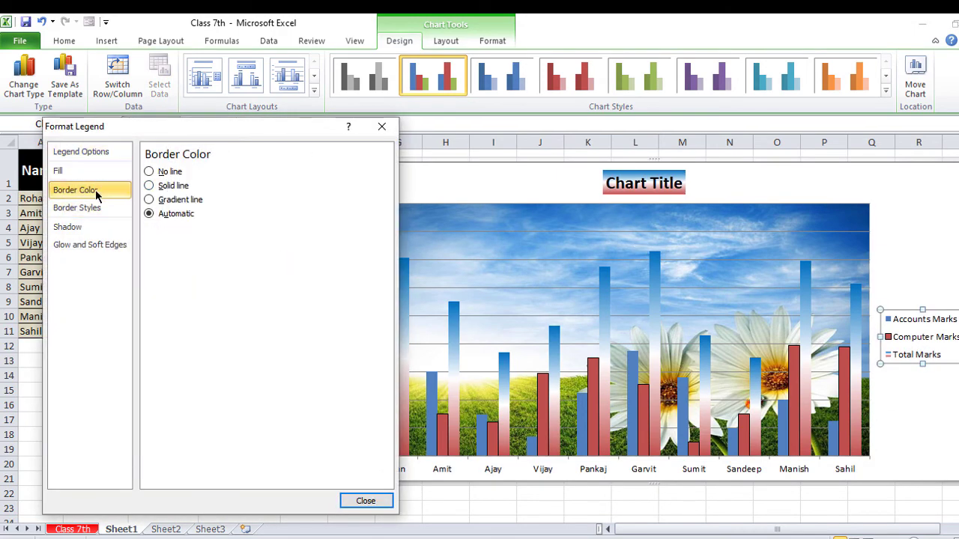
{"action": "left_click", "coordinate": [155, 189]}
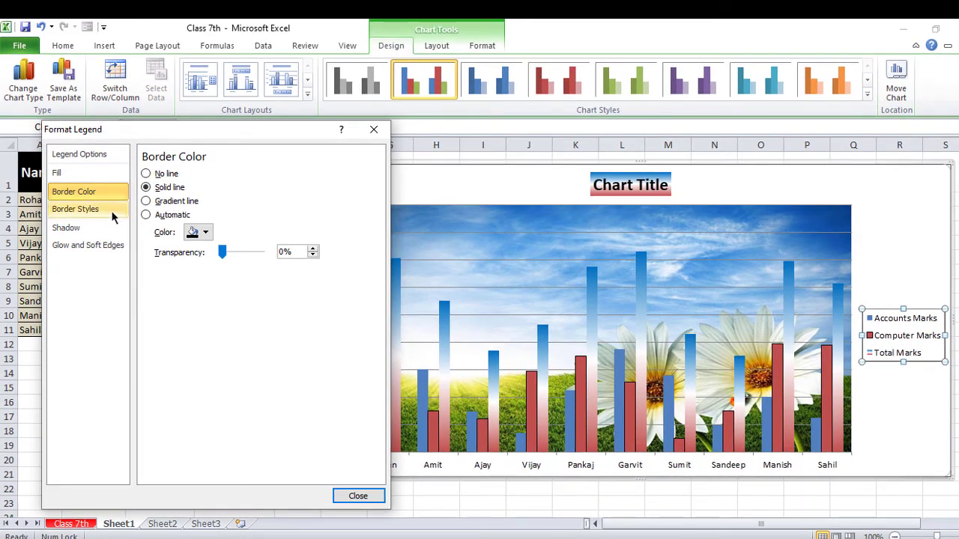
- Set the legend border's width to 3 pt with a Round join type
{"action": "left_click", "coordinate": [75, 209]}
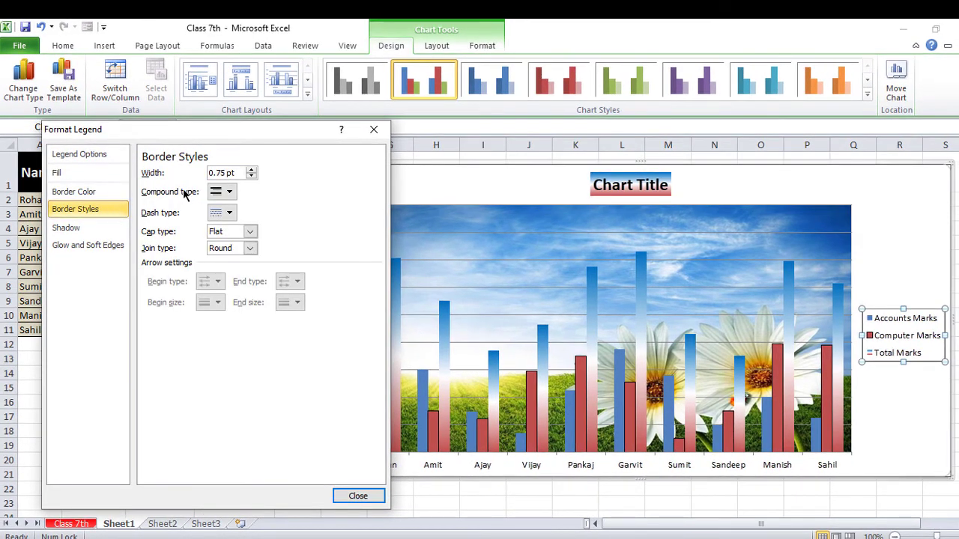
{"action": "left_click", "coordinate": [252, 170]}
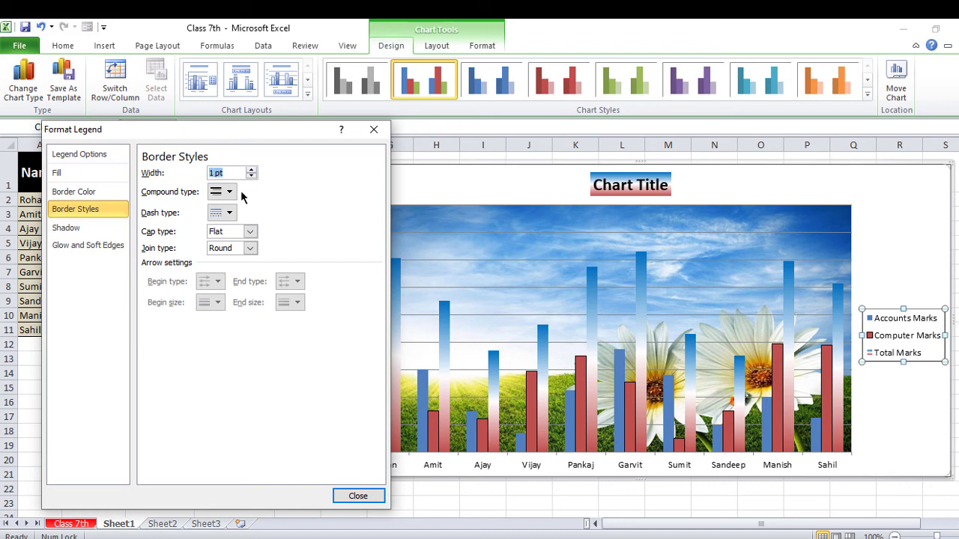
{"action": "left_click", "coordinate": [229, 192]}
{"action": "left_click", "coordinate": [225, 209]}
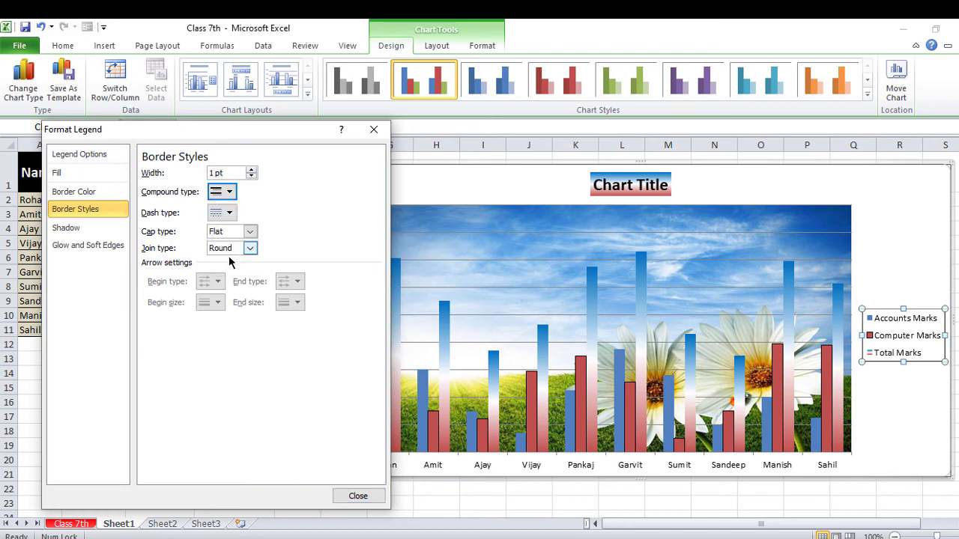
{"action": "left_click", "coordinate": [240, 252]}
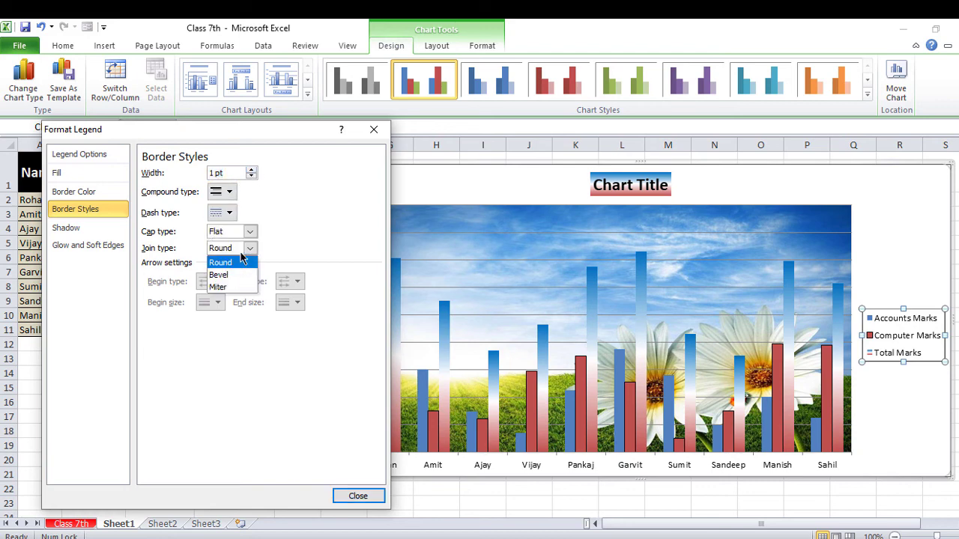
{"action": "left_click", "coordinate": [234, 263]}
{"action": "left_click", "coordinate": [252, 169]}
{"action": "left_click", "coordinate": [252, 169]}
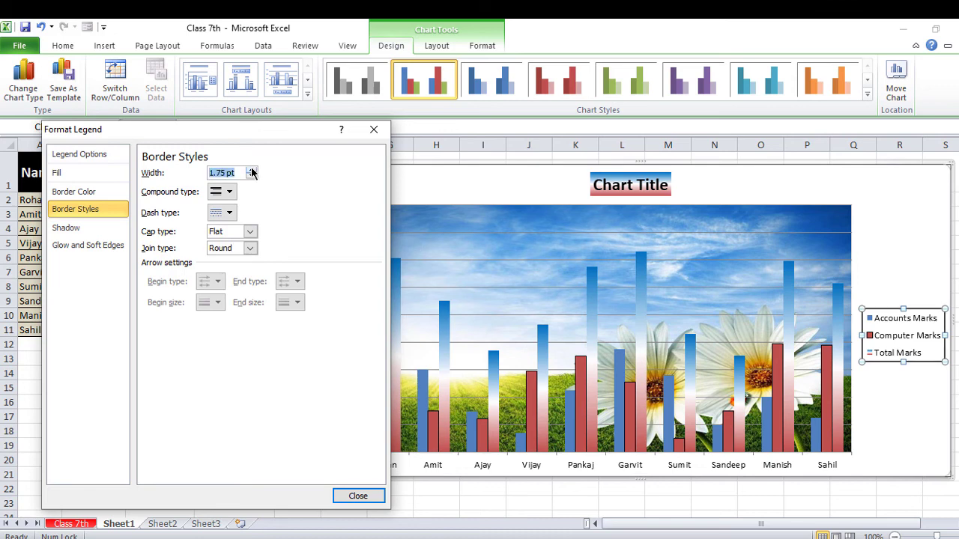
{"action": "left_click", "coordinate": [252, 169]}
{"action": "left_click", "coordinate": [252, 169]}
{"action": "left_click", "coordinate": [252, 169]}
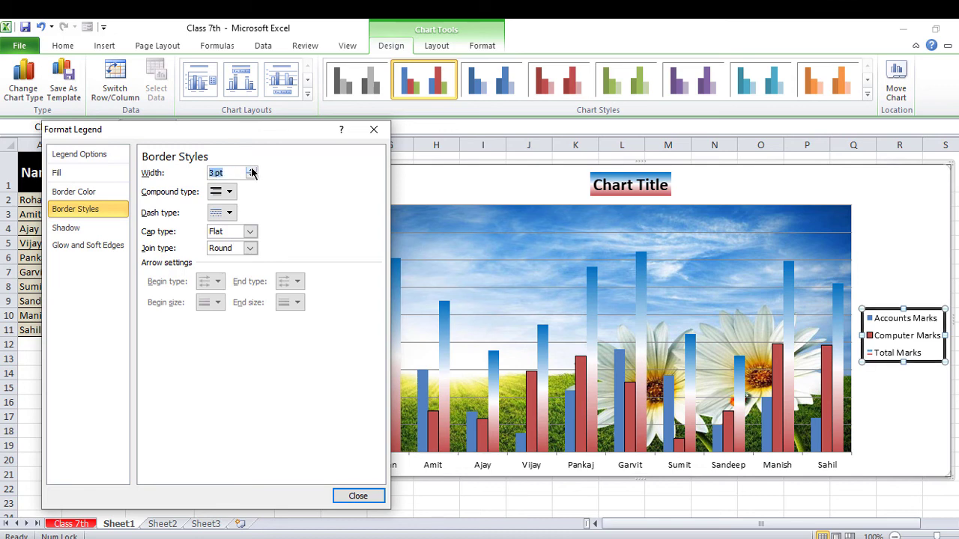
- Add an outer shadow below the legend with 111% size, 11 pt blur, 91° angle and 17 pt distance
{"action": "left_click", "coordinate": [77, 228]}
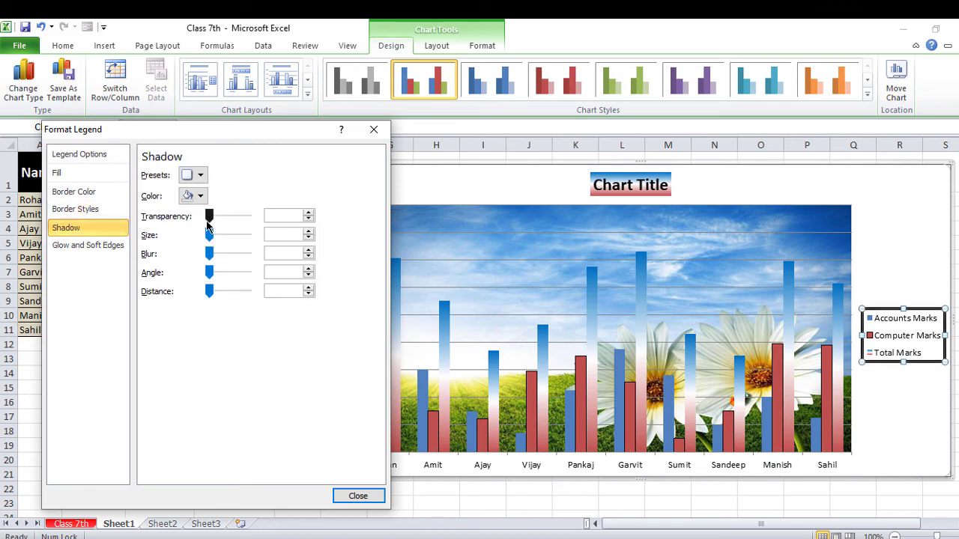
{"action": "left_click_drag", "start_coordinate": [211, 237], "coordinate": [221, 240]}
{"action": "left_click", "coordinate": [201, 175]}
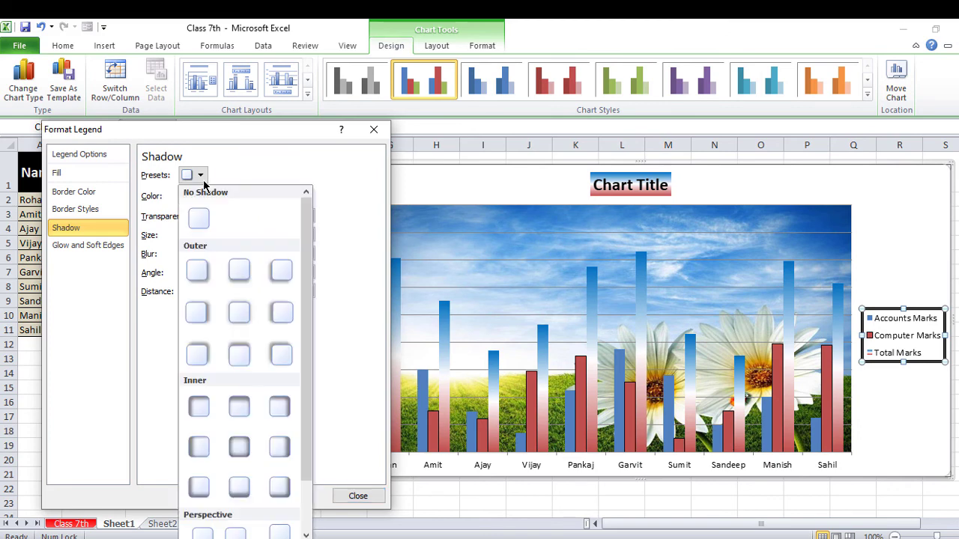
{"action": "left_click", "coordinate": [230, 277]}
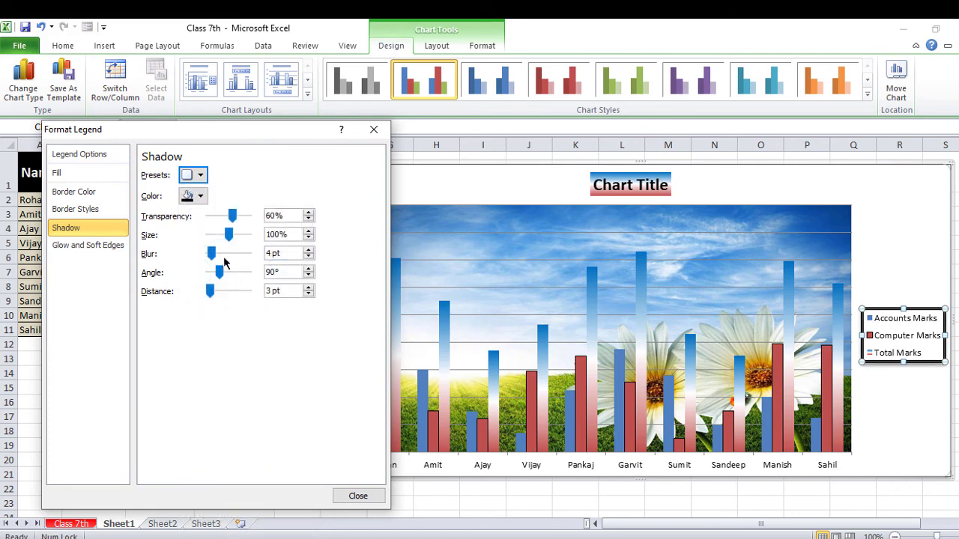
{"action": "left_click_drag", "start_coordinate": [228, 235], "coordinate": [212, 273]}
{"action": "left_click_drag", "start_coordinate": [212, 291], "coordinate": [221, 279]}
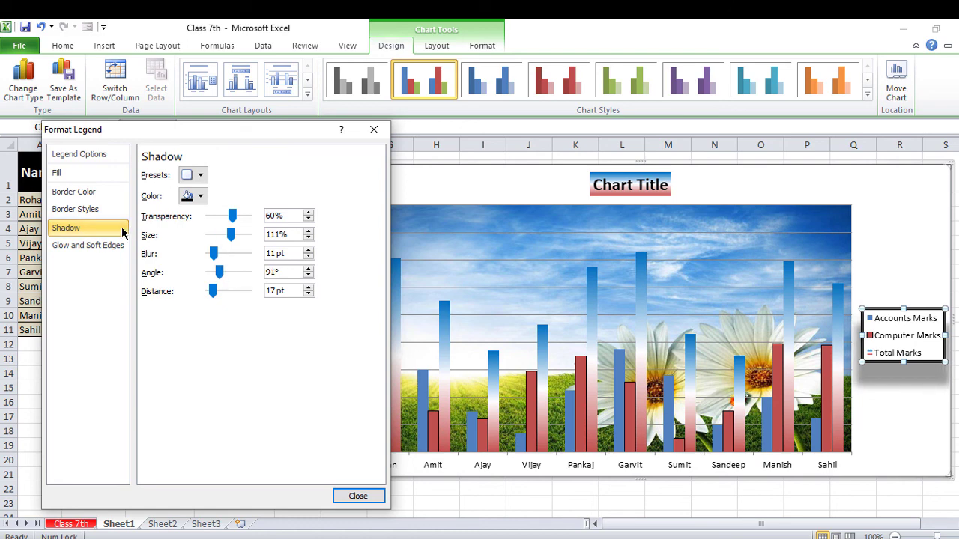
{"action": "left_click", "coordinate": [358, 496]}
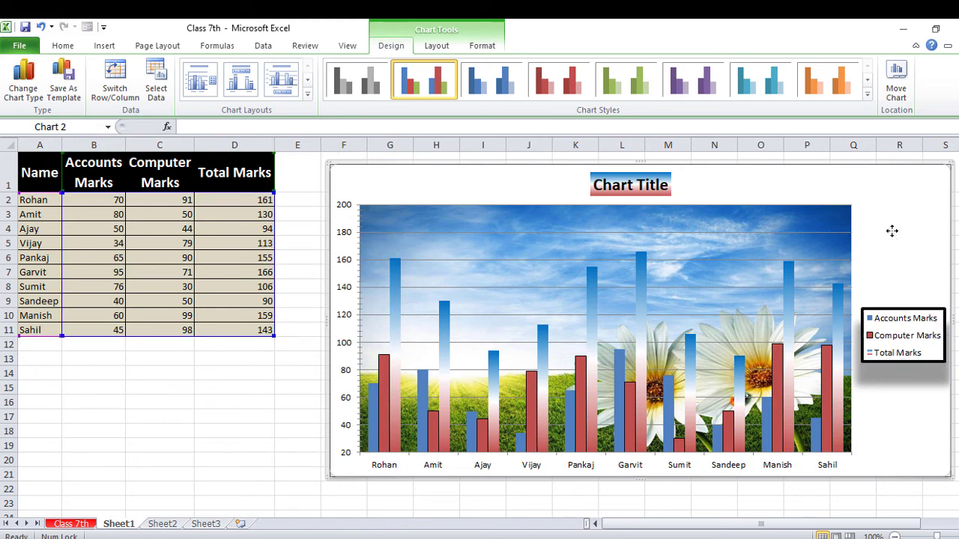
- Apply a linear gradient fill to the whole chart area
{"action": "right_click", "coordinate": [891, 231]}
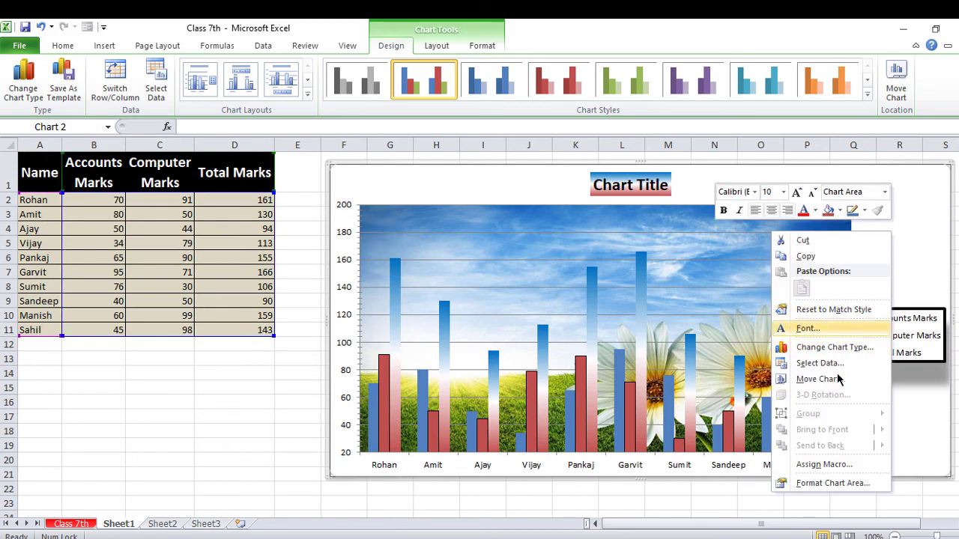
{"action": "left_click", "coordinate": [830, 485]}
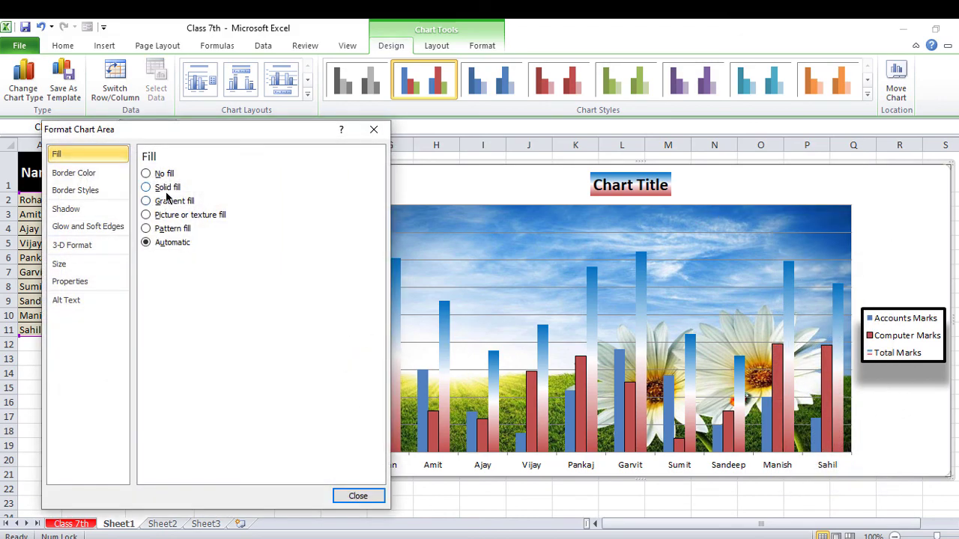
{"action": "left_click", "coordinate": [174, 207]}
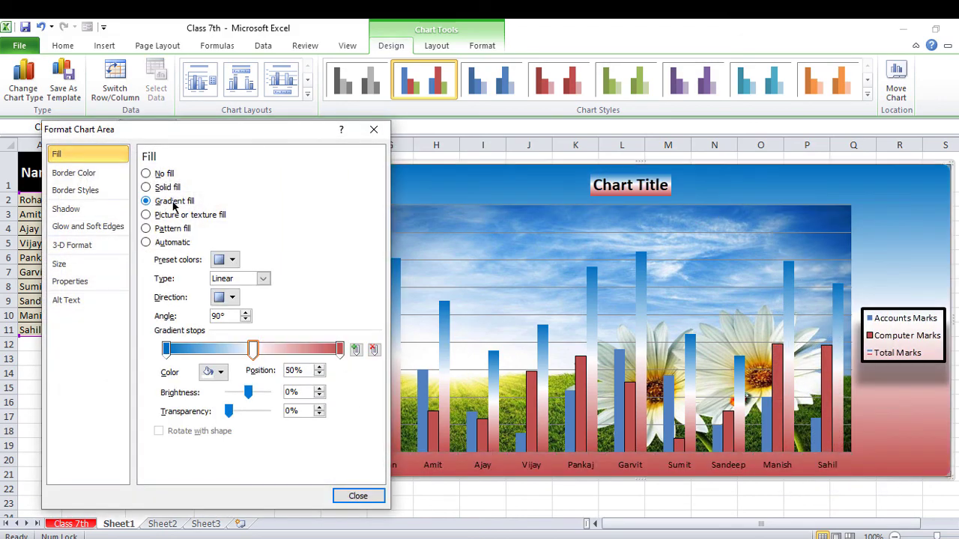
{"action": "left_click", "coordinate": [354, 495]}
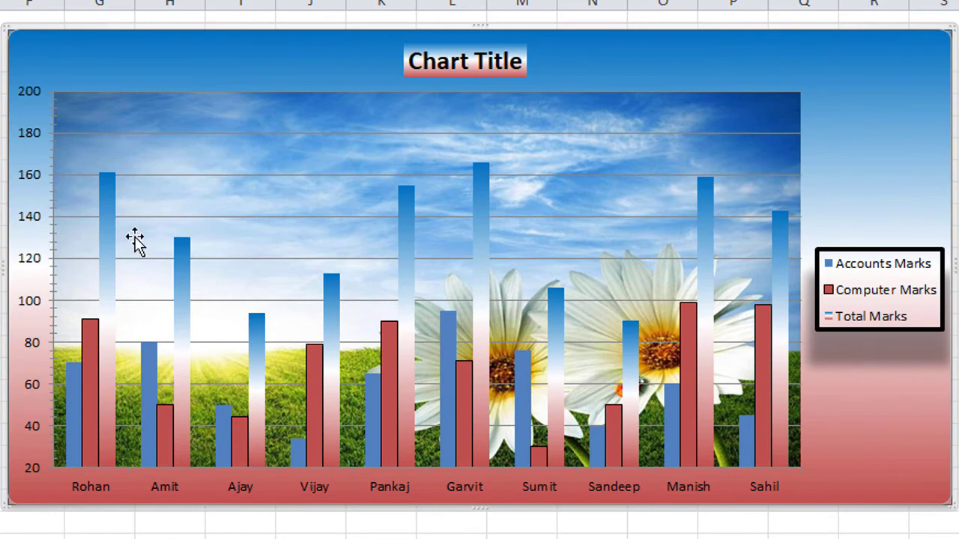